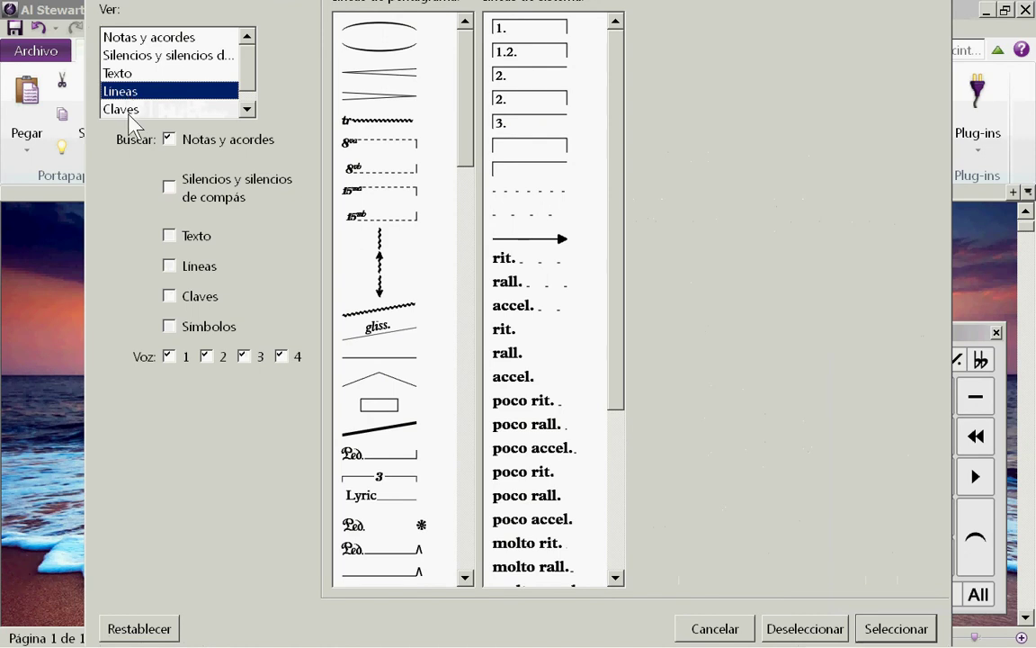
Step: Show the notes and chords criteria of the advanced filter and exclude voices 1, 2, 3 and 4
left_click(133, 40)
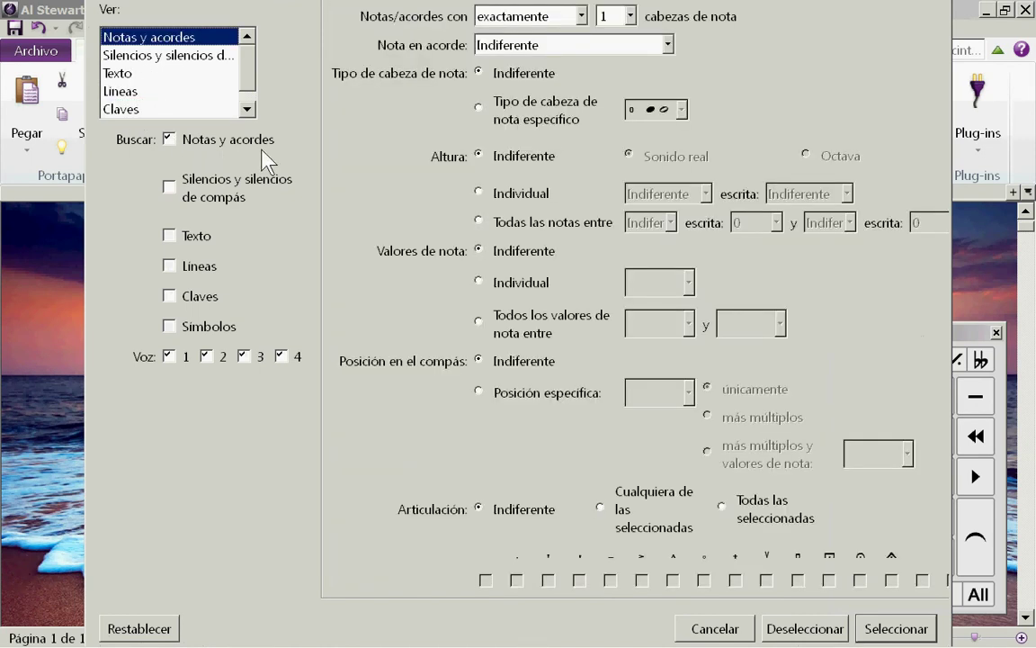
left_click(170, 357)
left_click(207, 357)
left_click(245, 357)
left_click(281, 357)
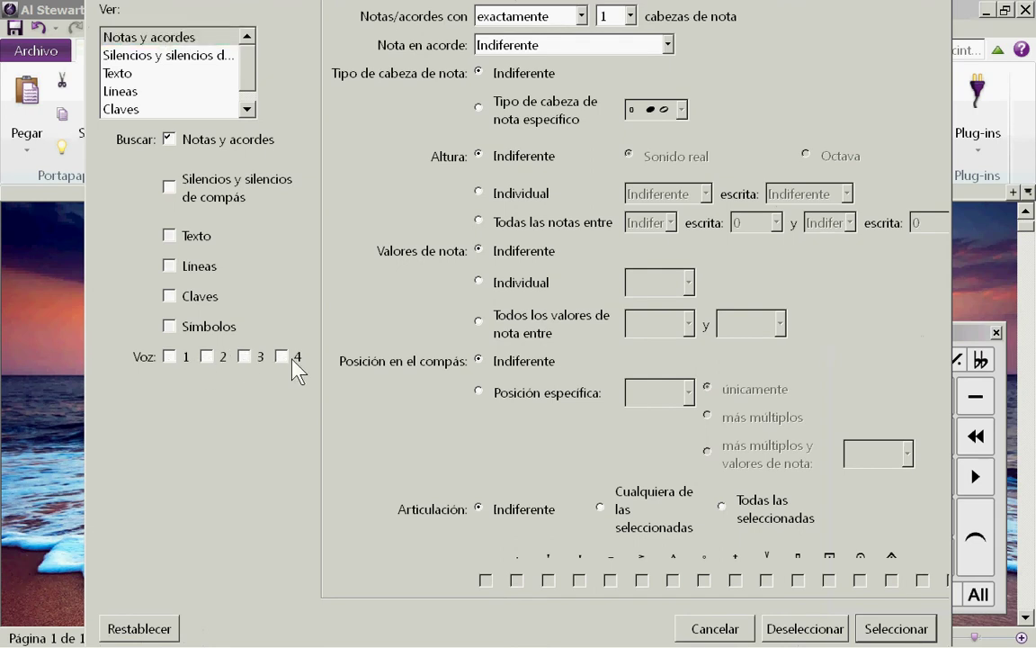
Step: Include voices 1 to 4 in the filter again and select all notes with exactly 1 notehead
left_click(169, 357)
left_click(207, 357)
left_click(282, 358)
left_click(890, 629)
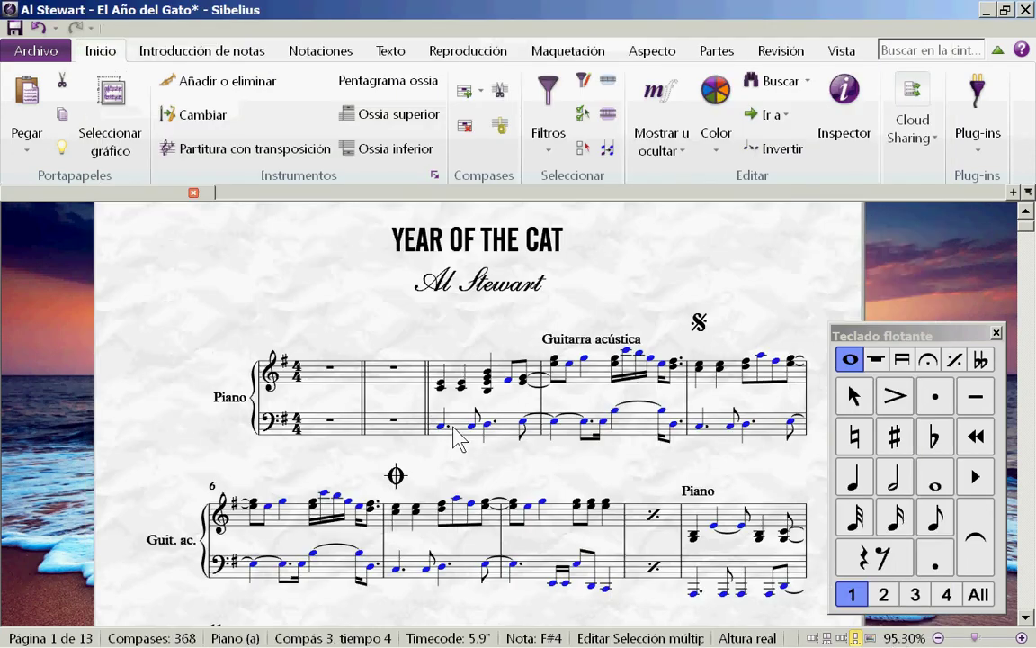
Step: Examine the individual noteheads of the first guitar chord in bar 4 and the four-note piano chord in bar 3
left_click(565, 361)
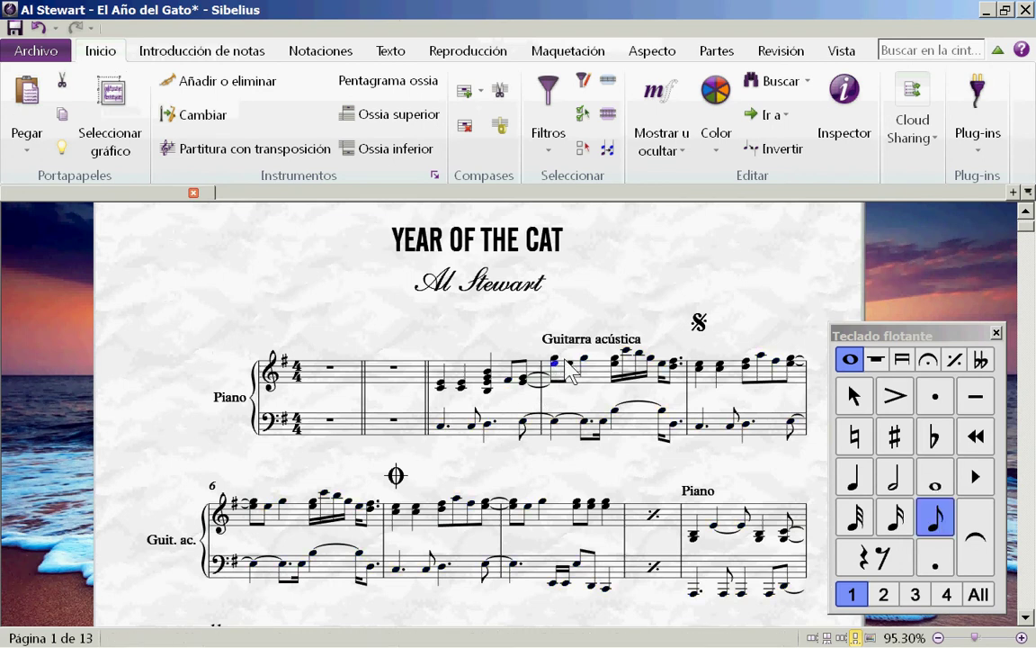
left_click(554, 365)
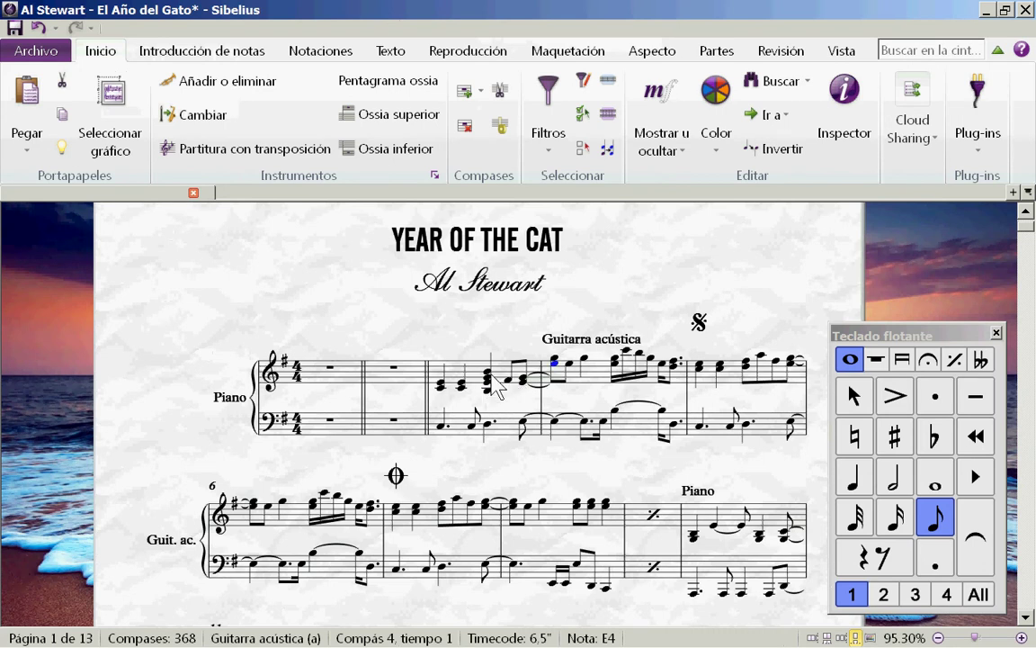
left_click(488, 375)
key("Down")
key("Down")
key("Down")
key("Down")
key("Down")
key("Down")
key("Down")
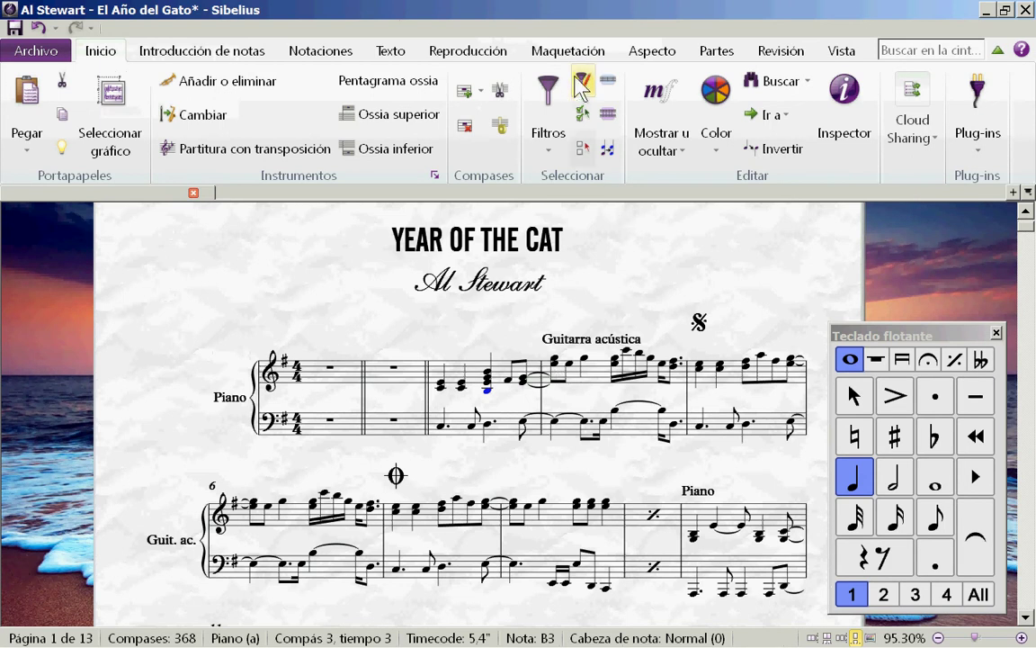
Step: Select all chords with exactly 2 noteheads throughout the score with the advanced filter
left_click(580, 82)
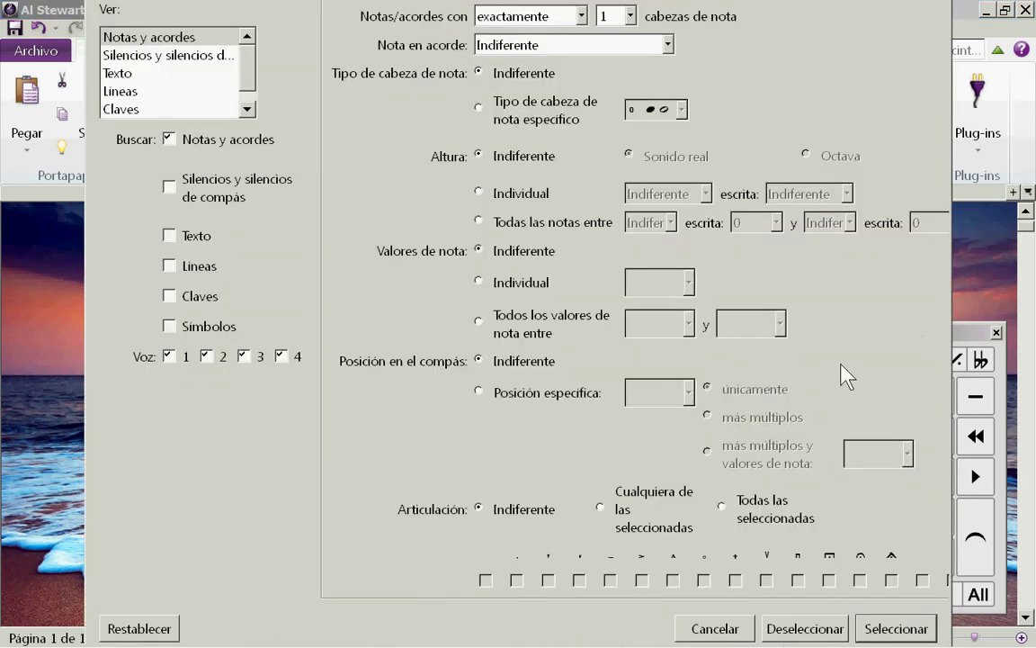
left_click(631, 17)
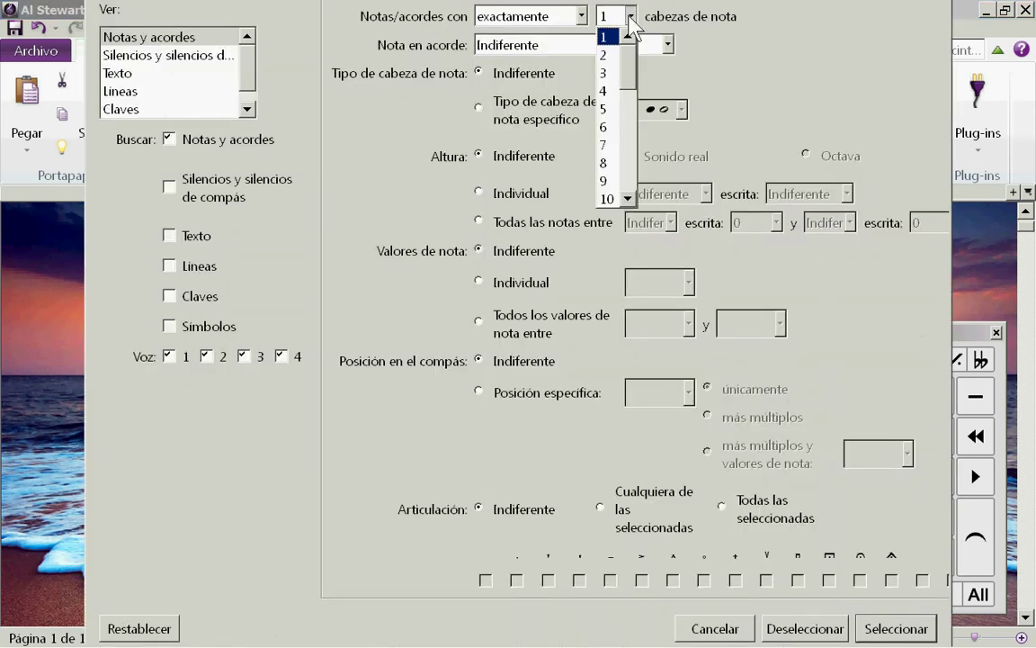
left_click(608, 55)
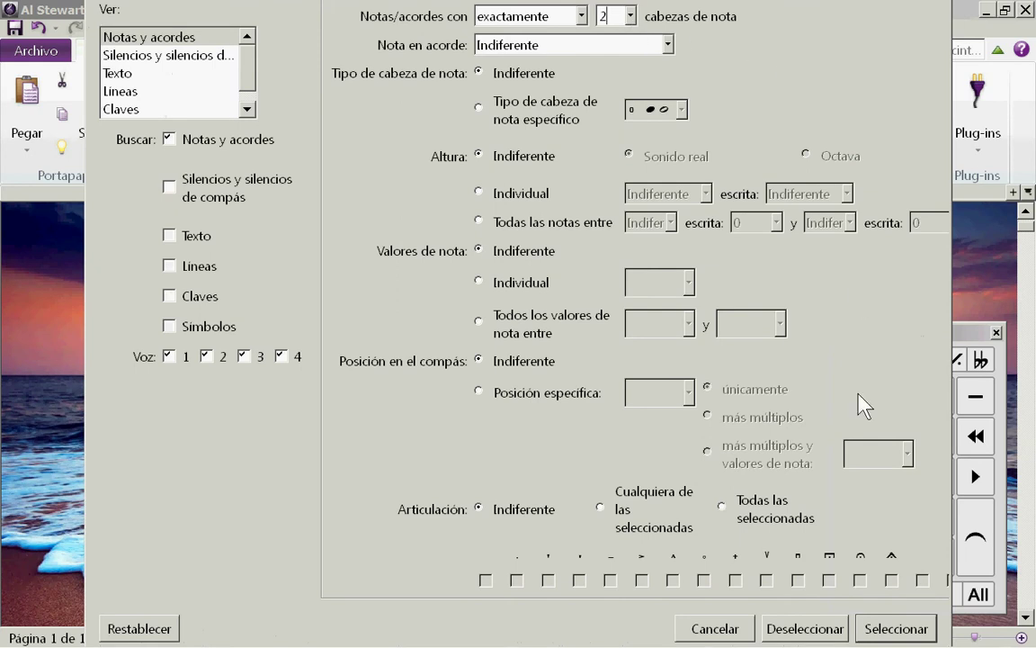
left_click(890, 627)
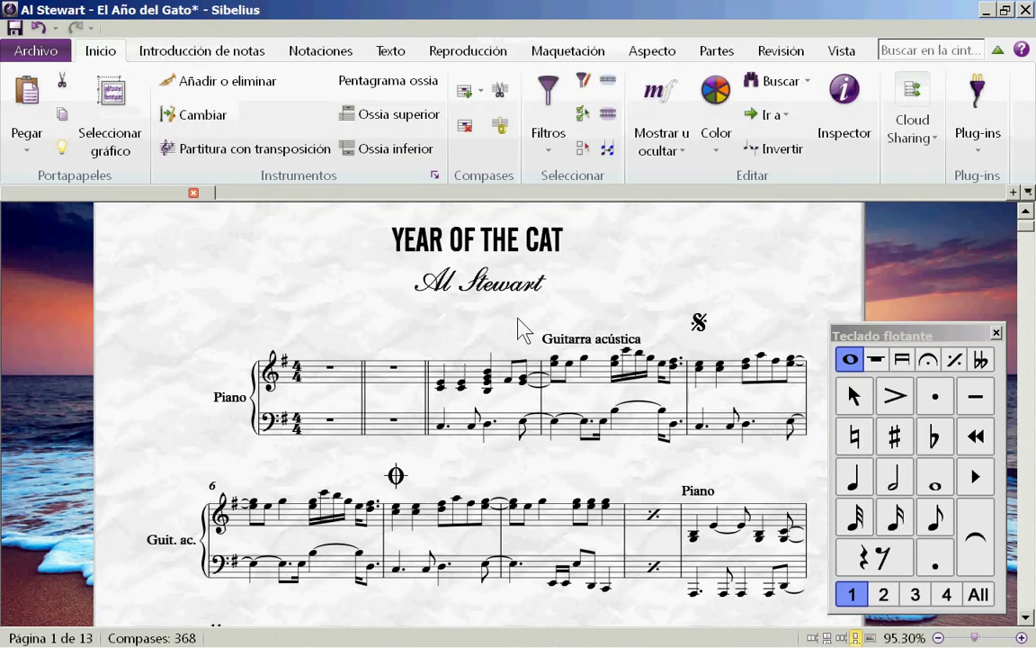
left_click(589, 79)
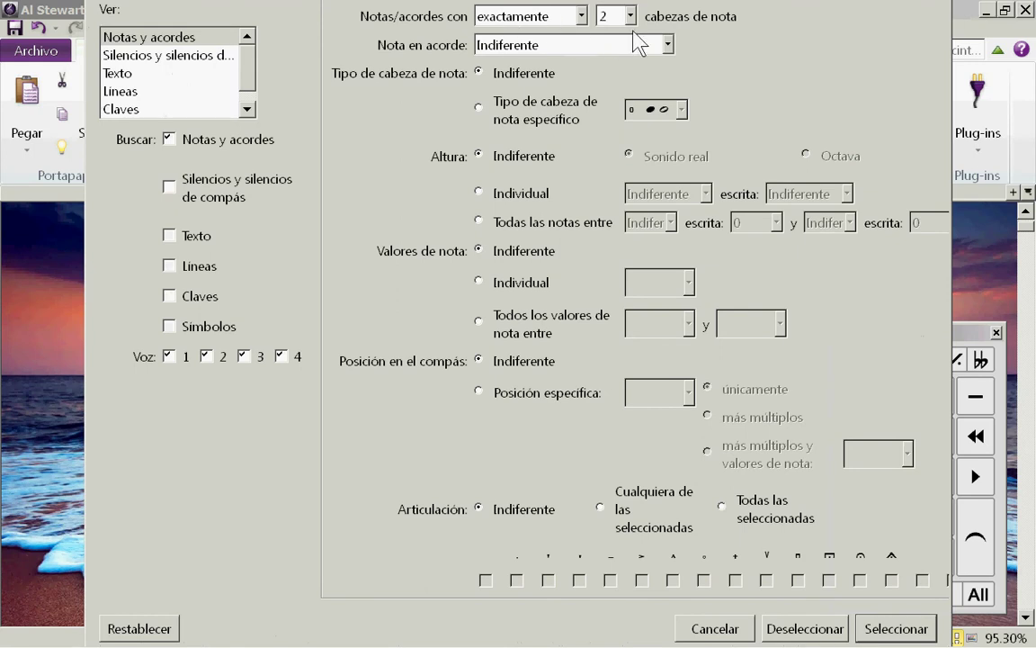
left_click(912, 635)
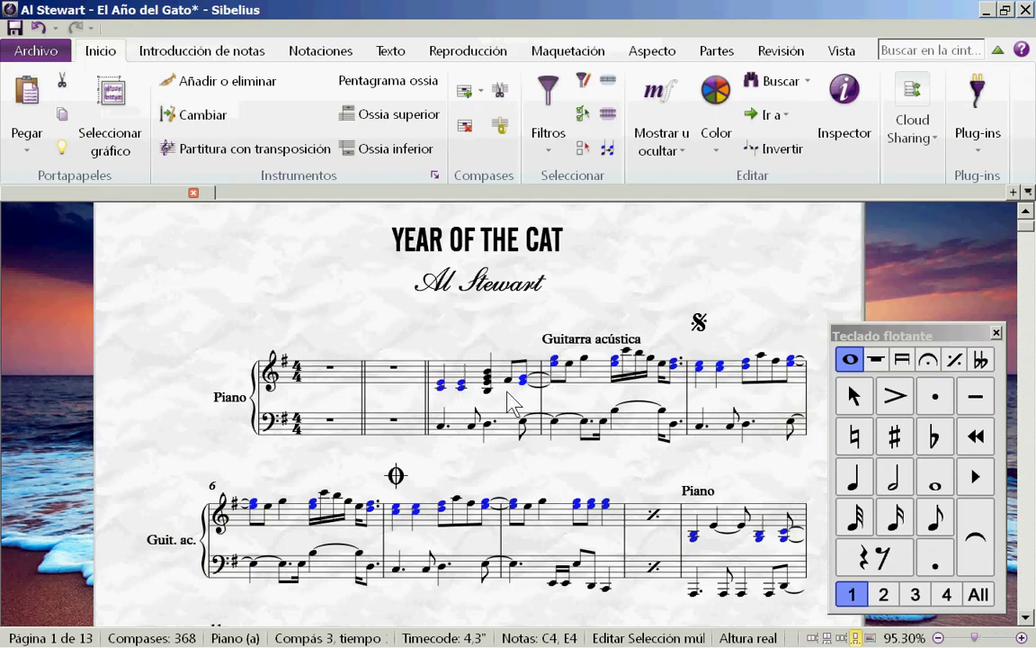
Step: Clear the selection and filter the score for chords with at least (como mínimo) 2 noteheads
left_click(624, 293)
left_click(582, 94)
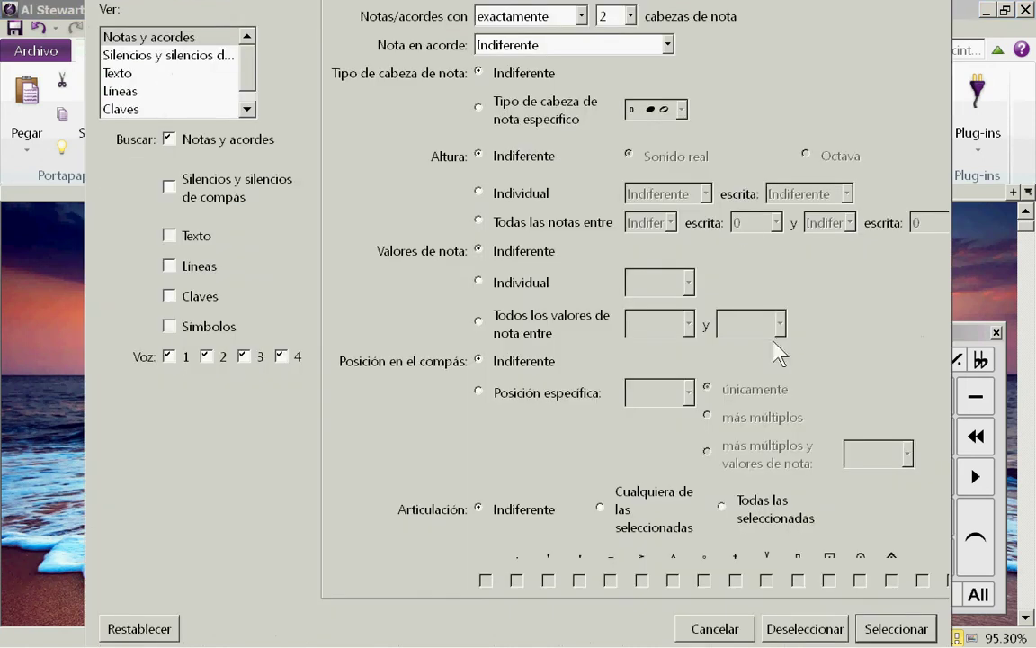
left_click(581, 16)
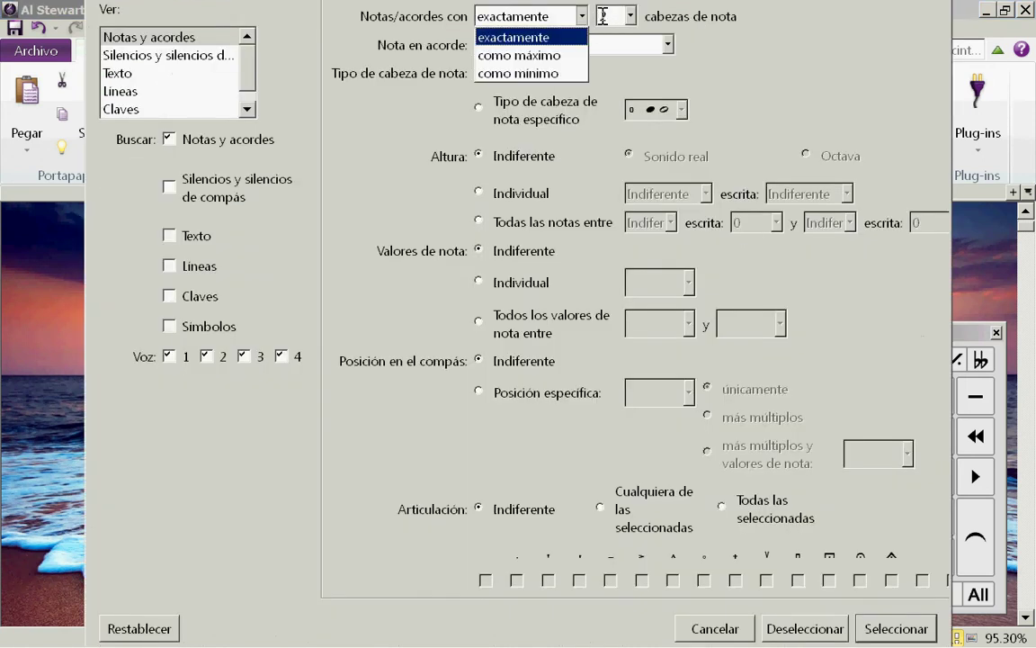
left_click(546, 74)
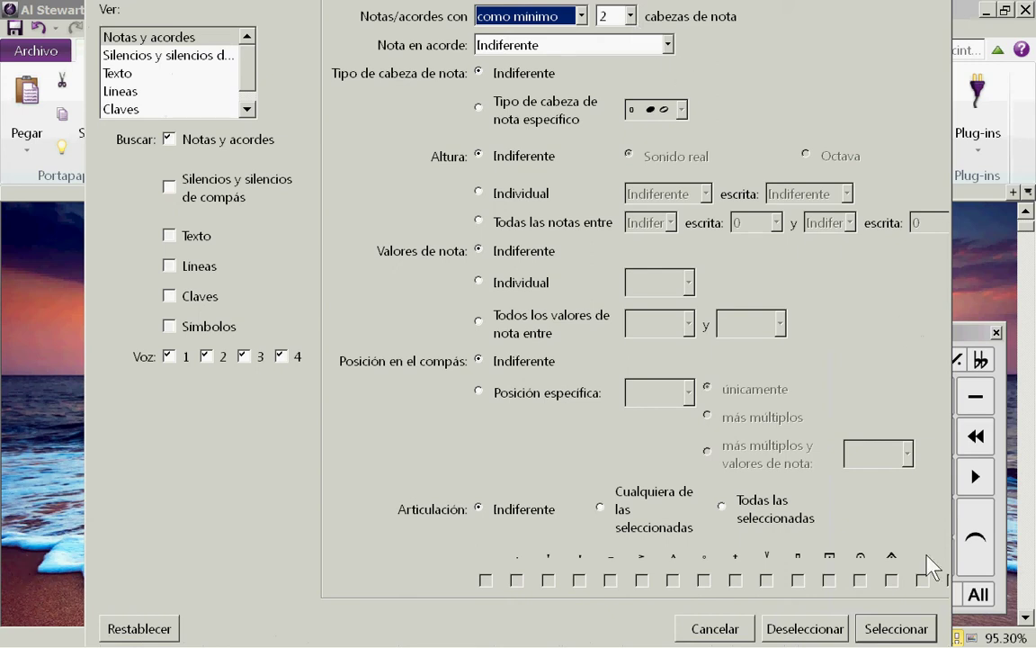
left_click(900, 627)
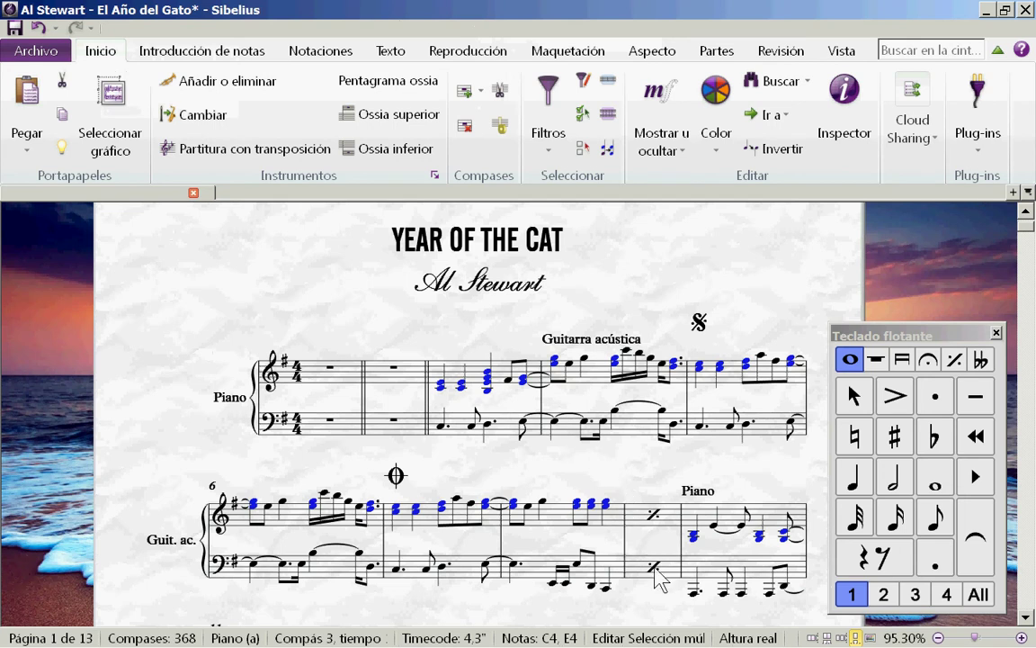
Step: Restrict the advanced filter to a specific notehead type, look through the available types and keep the normal type 0
left_click(584, 114)
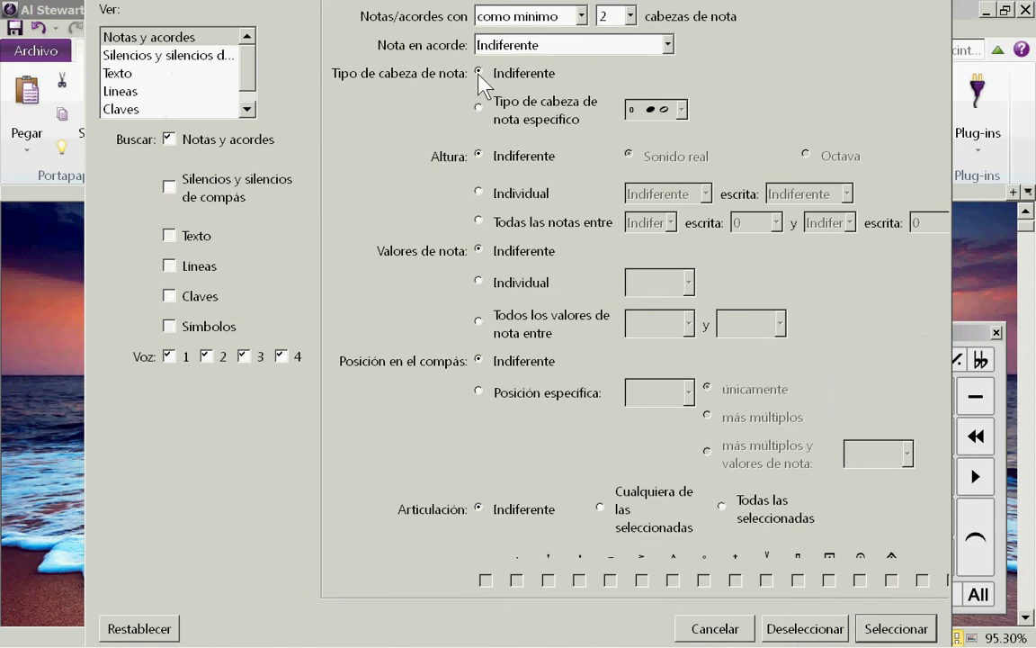
left_click(479, 106)
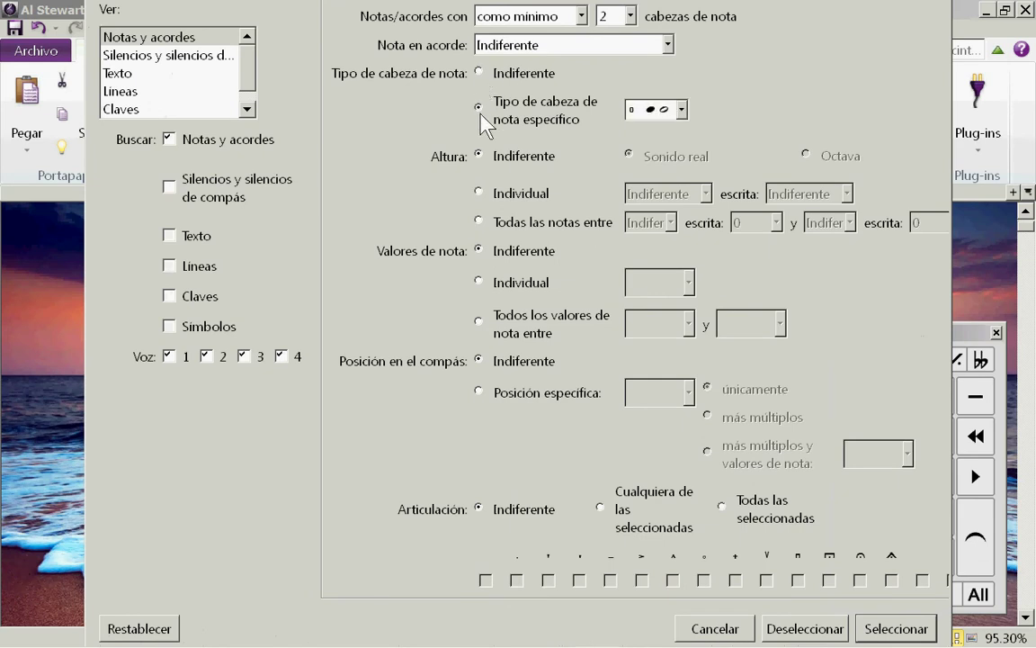
left_click(682, 109)
left_click(671, 117)
left_click(643, 115)
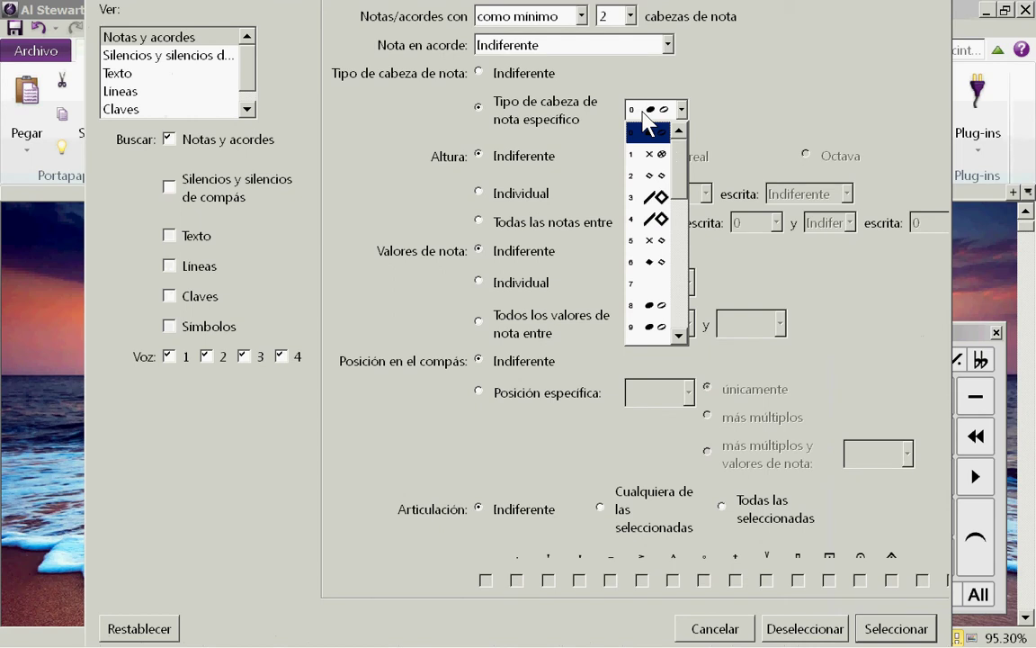
left_click_drag(680, 171, 673, 315)
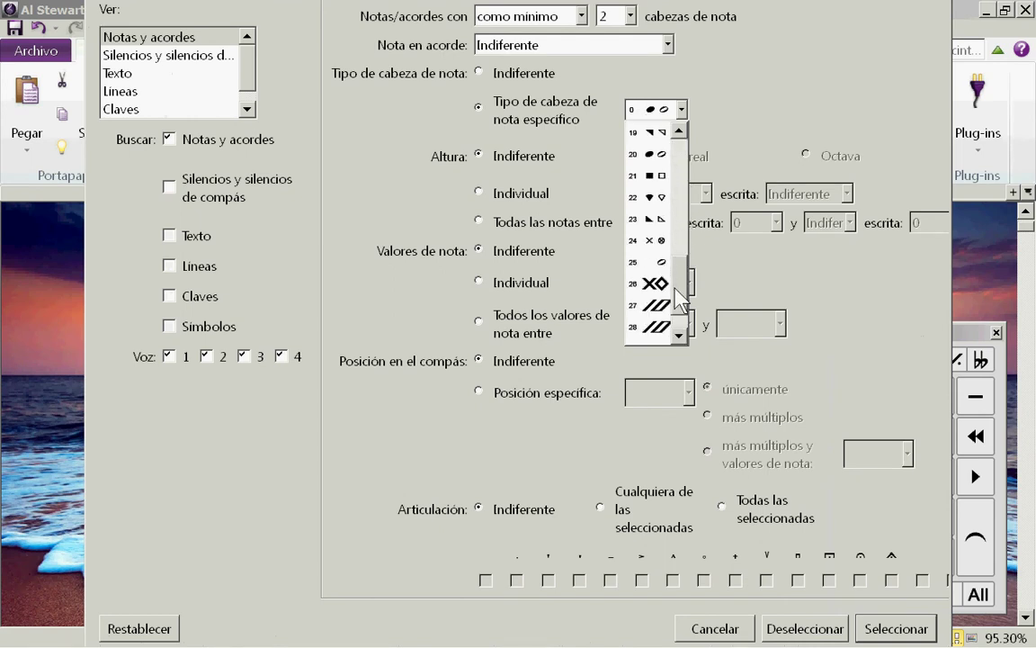
left_click(663, 153)
left_click(658, 112)
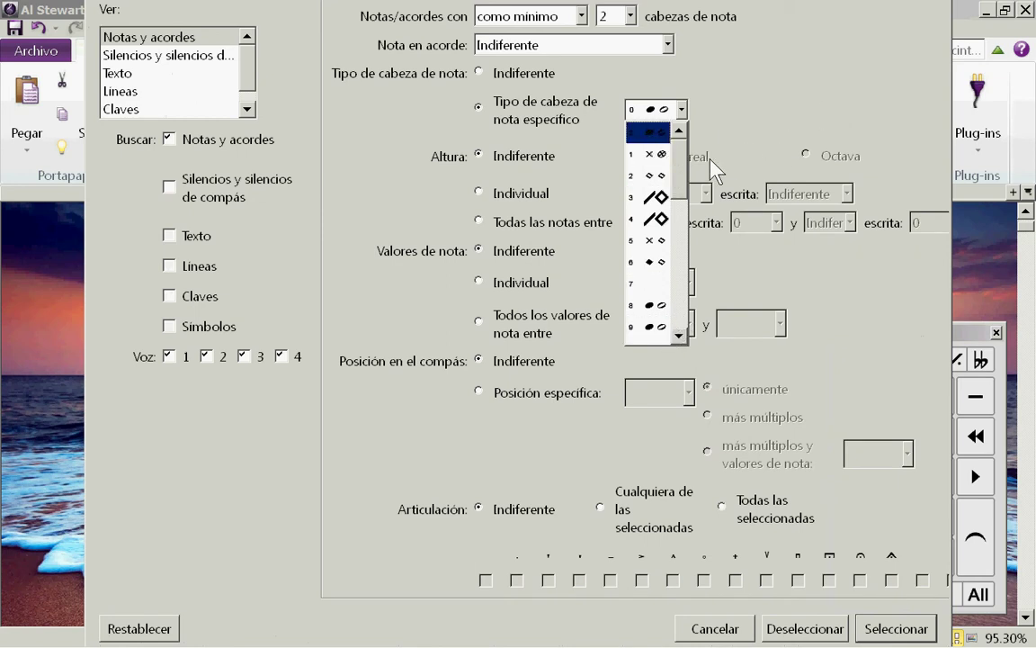
left_click(667, 151)
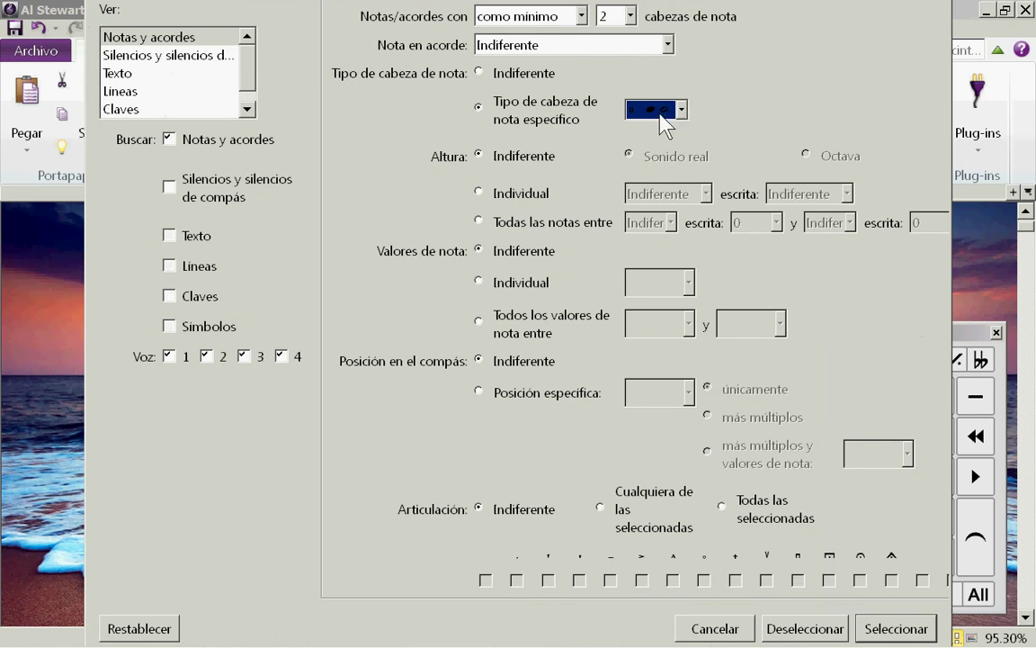
Step: Set the filter to at least (como mínimo) 1 notehead and select the matching notes
left_click(538, 16)
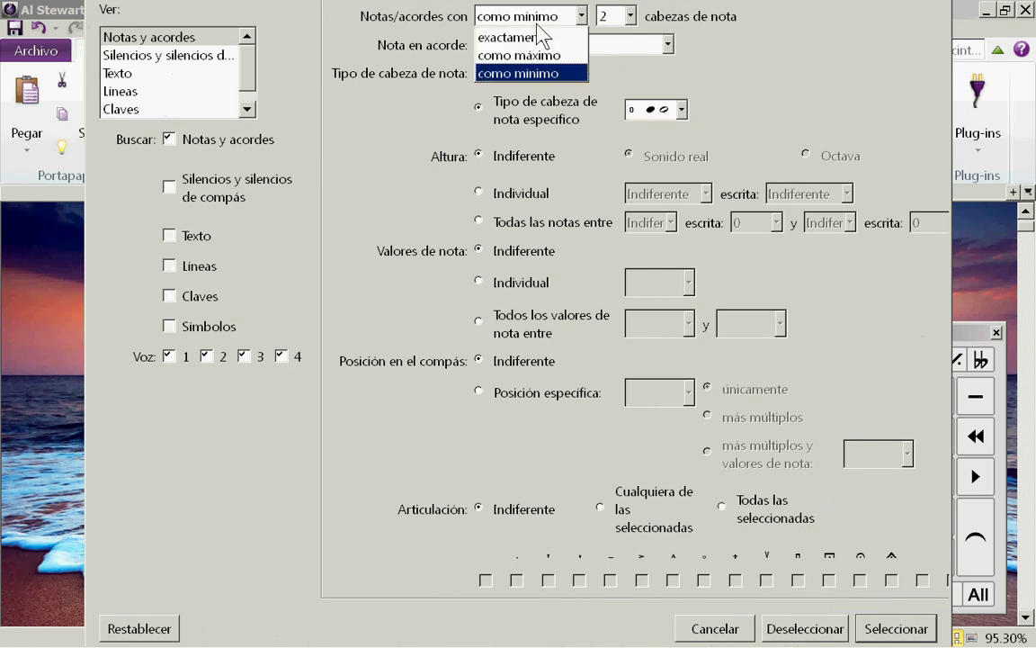
left_click(550, 72)
key("Tab")
left_click(621, 16)
left_click(618, 32)
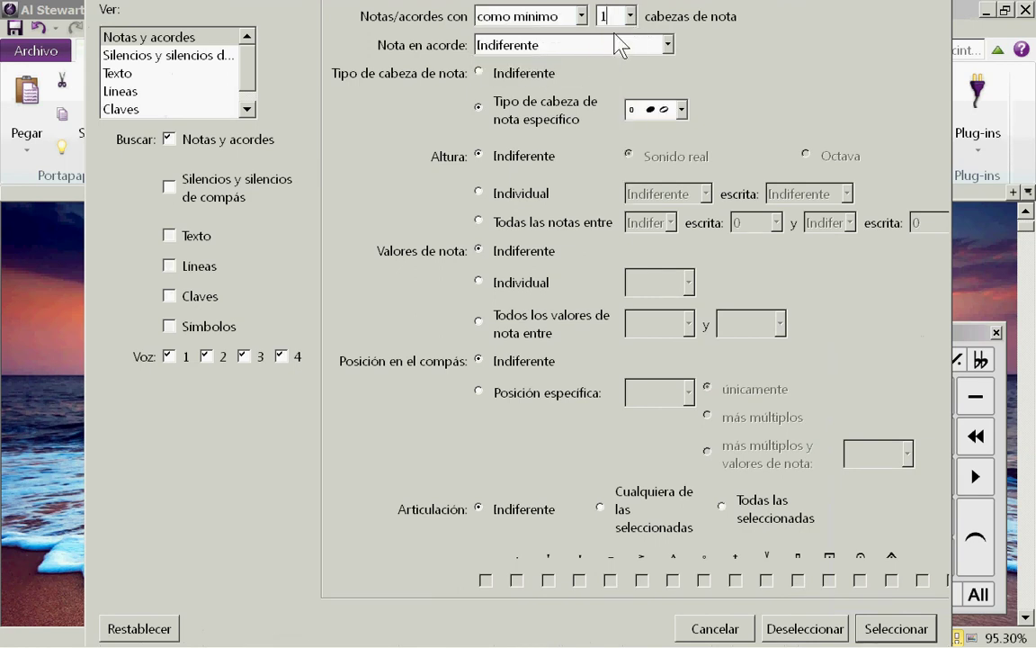
left_click(895, 629)
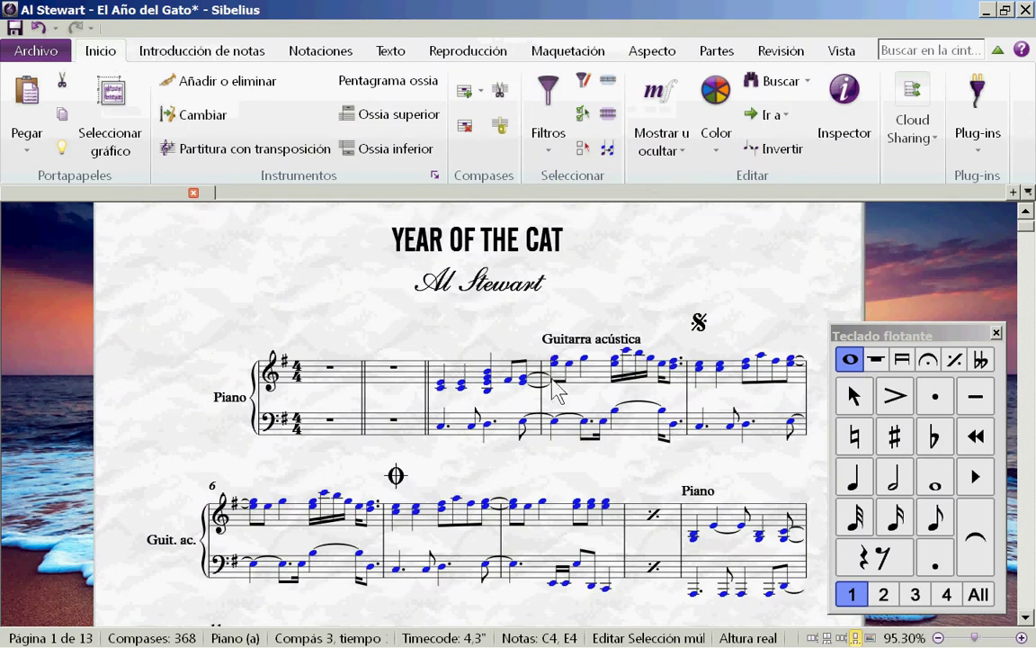
Step: Change the filter's specific notehead type to the triangular type 13 and run the selection
left_click(585, 83)
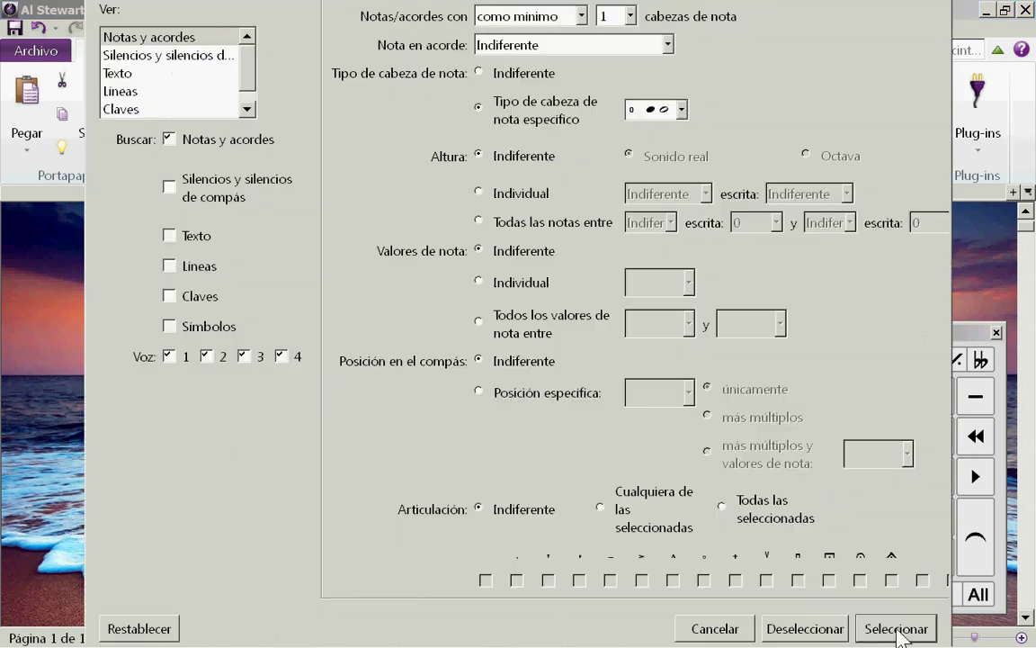
left_click(659, 115)
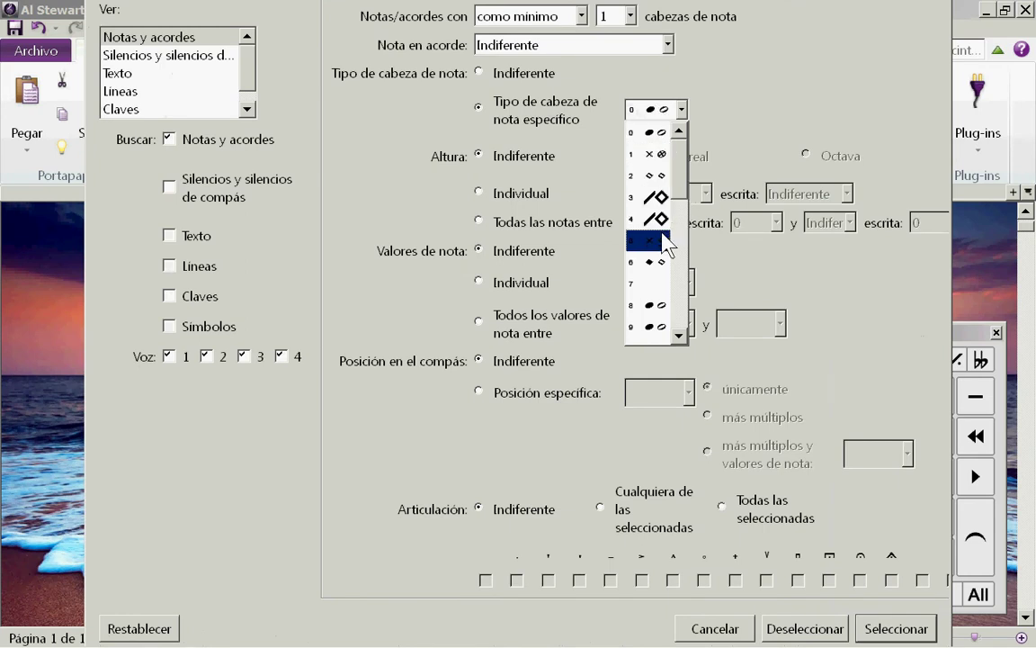
left_click_drag(684, 176, 684, 216)
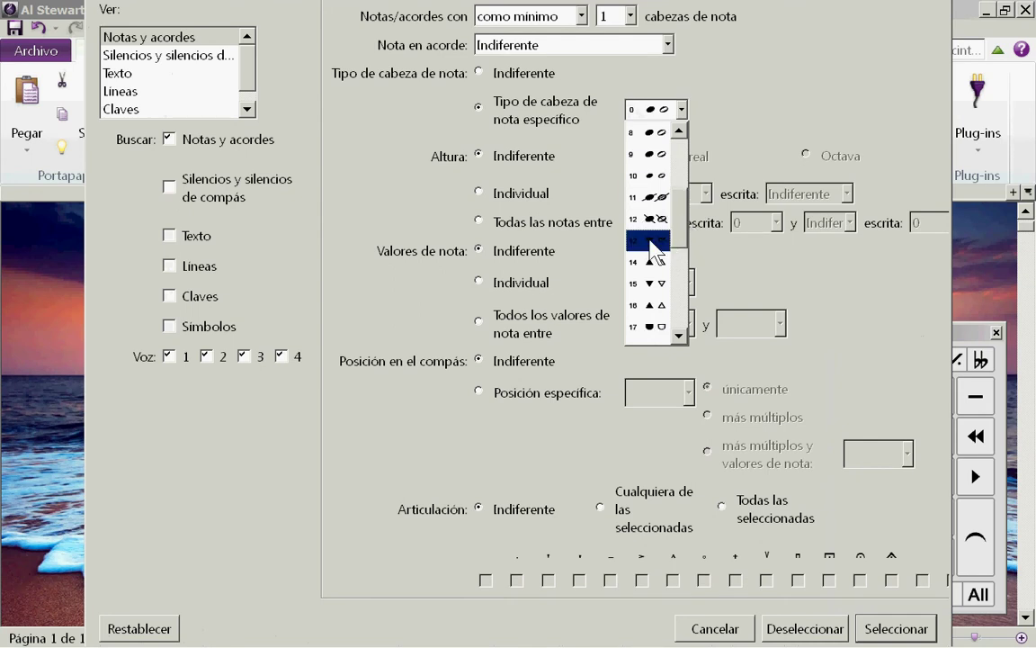
left_click(652, 262)
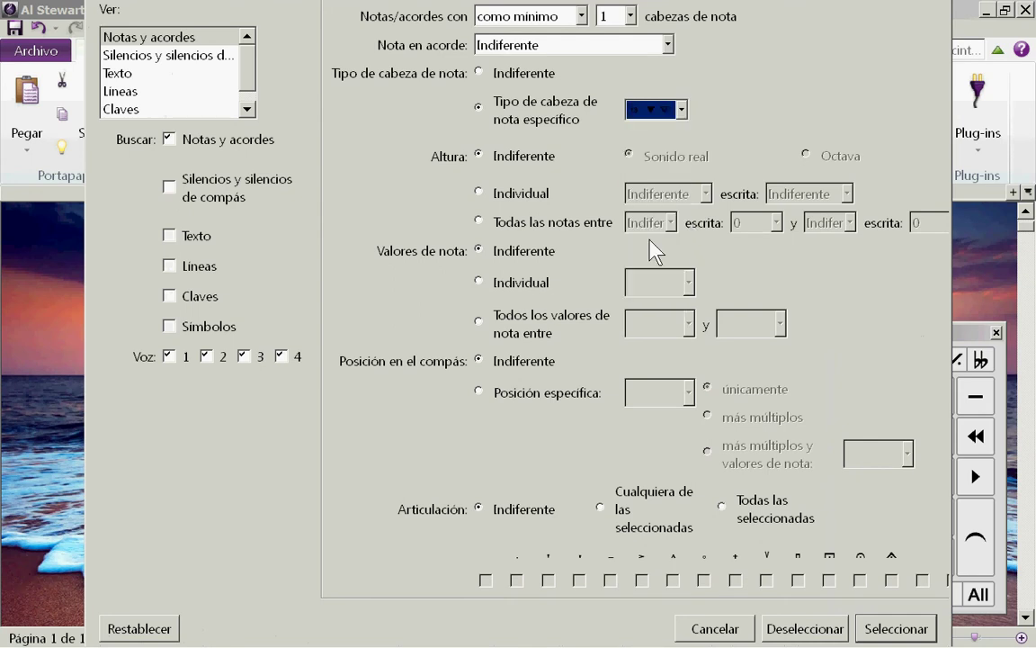
left_click(882, 625)
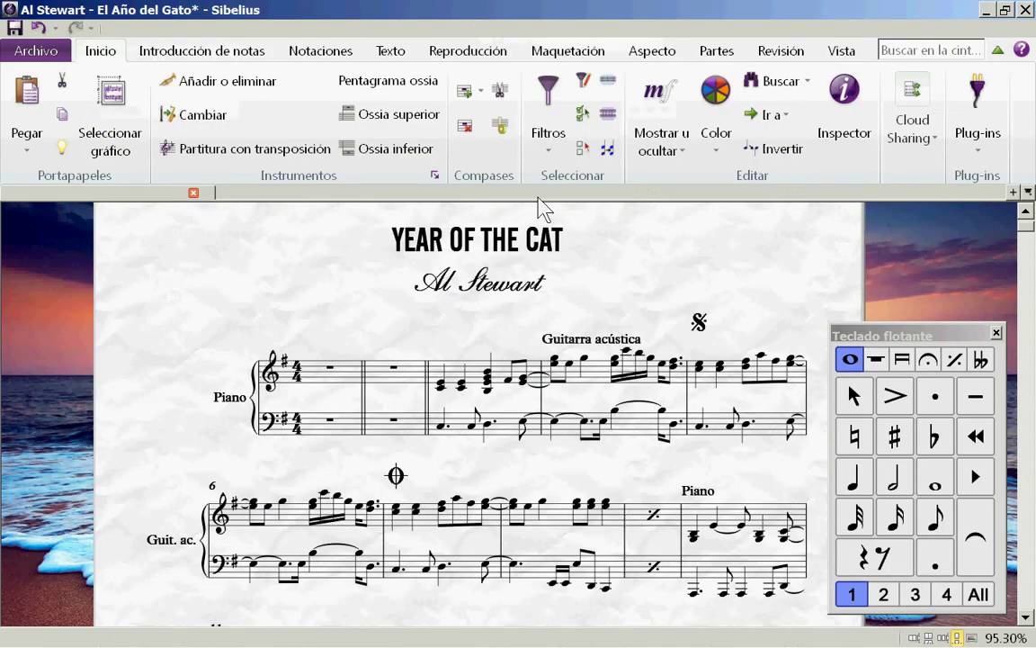
Step: Reset the filter's notehead type to Indiferente and set the pitch criterion to the individual sounding note Dob
left_click(582, 87)
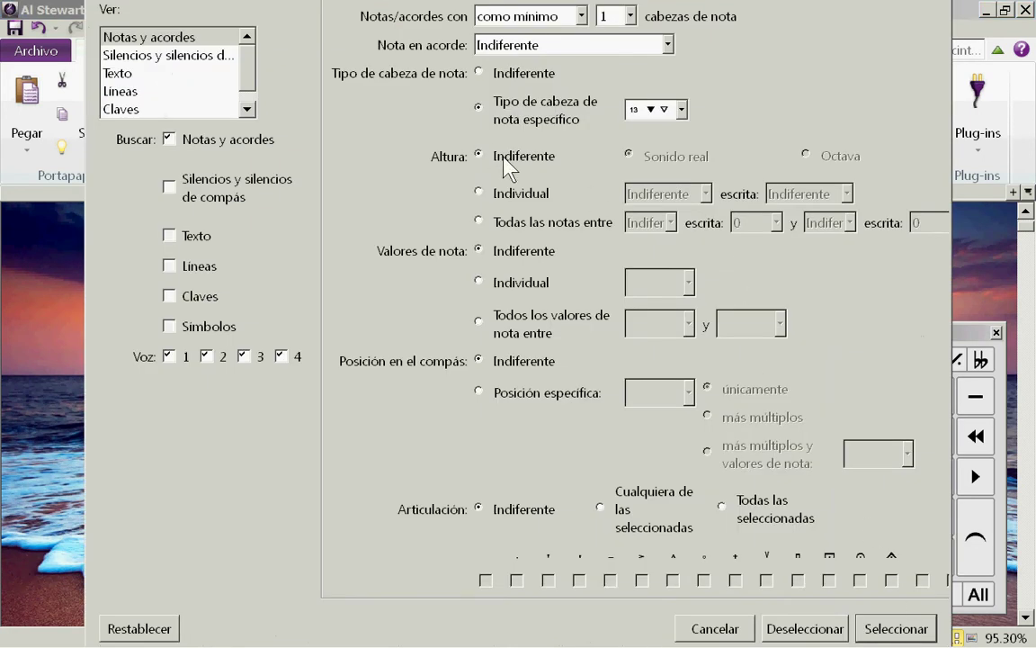
left_click(480, 74)
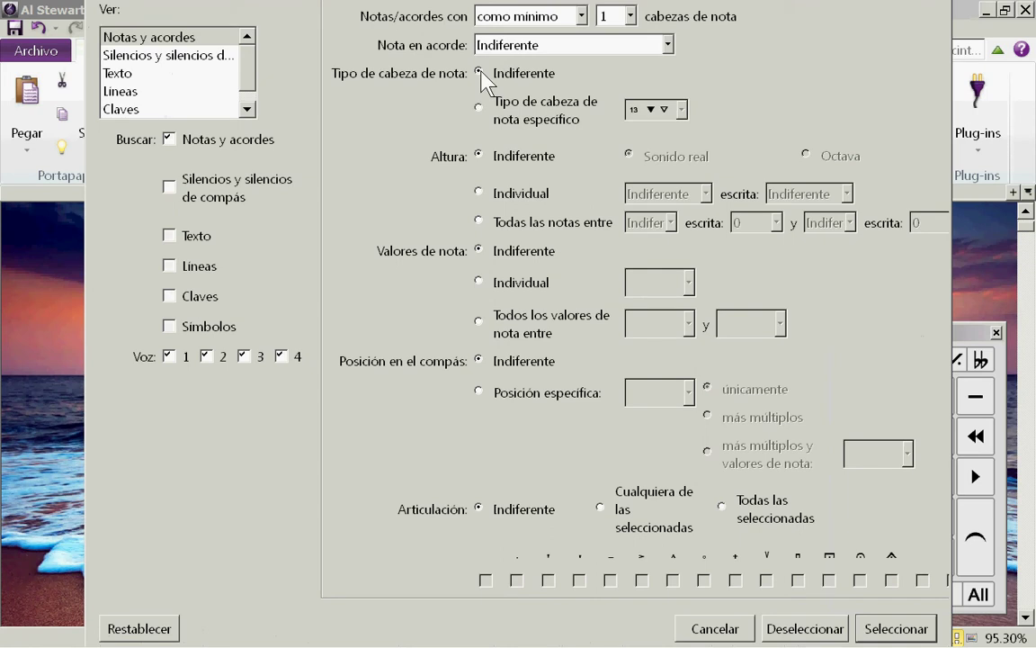
left_click(479, 192)
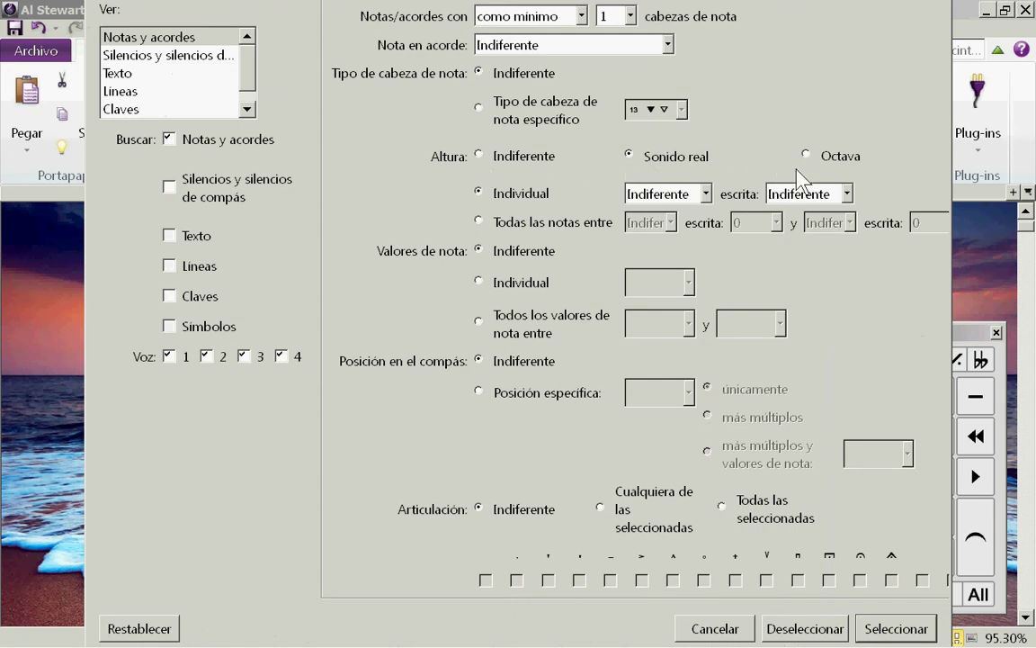
left_click(704, 194)
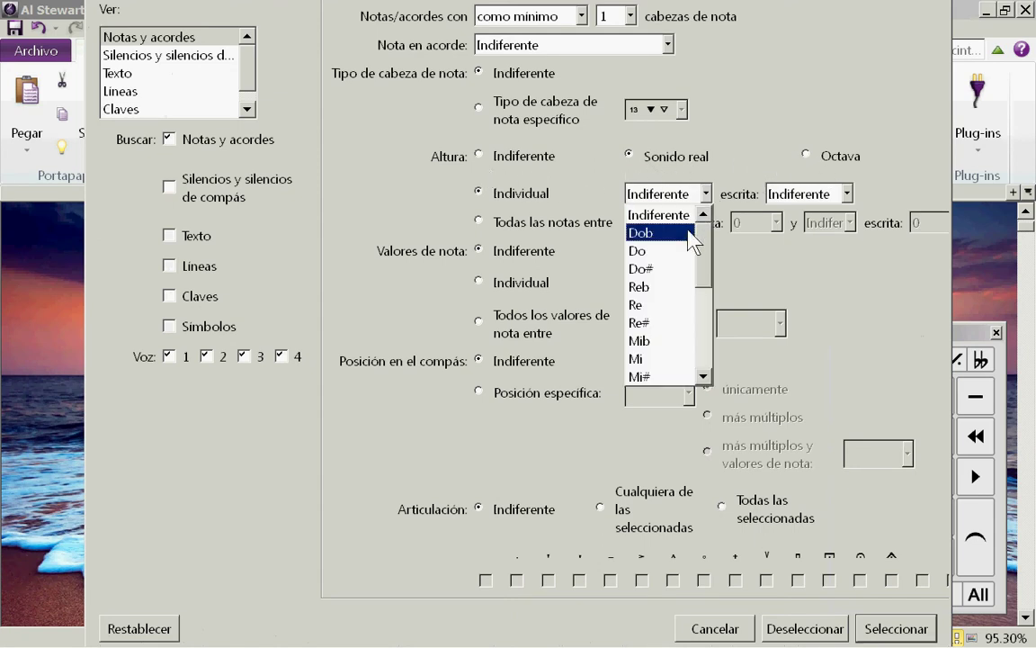
left_click(690, 234)
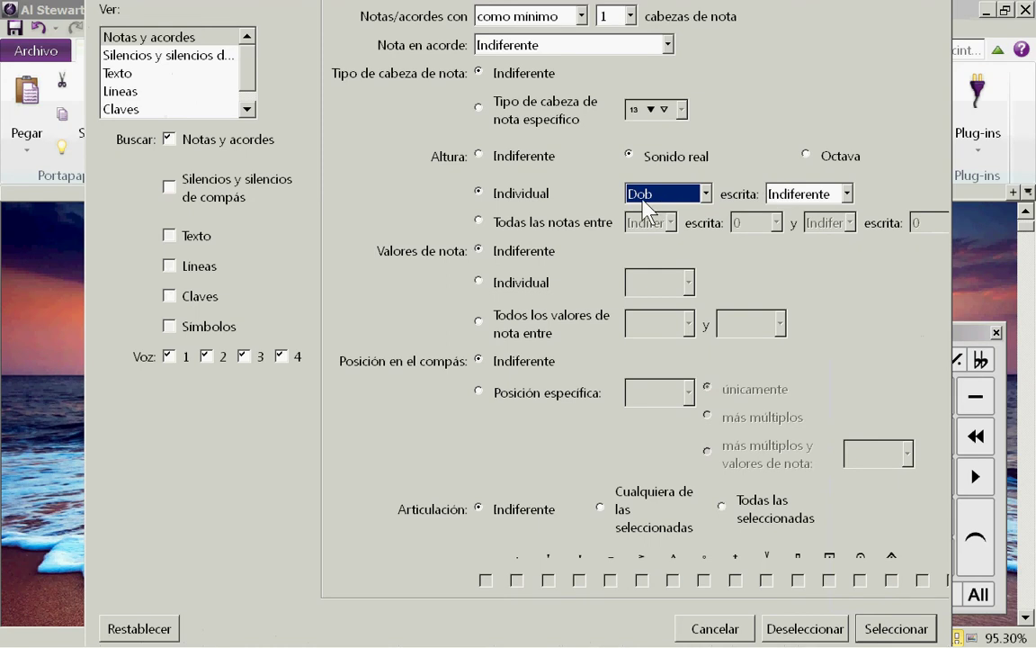
Step: Run the Dob selection, then change the individual sounding pitch to Mi in the advanced filter and select the matching notes
left_click(881, 627)
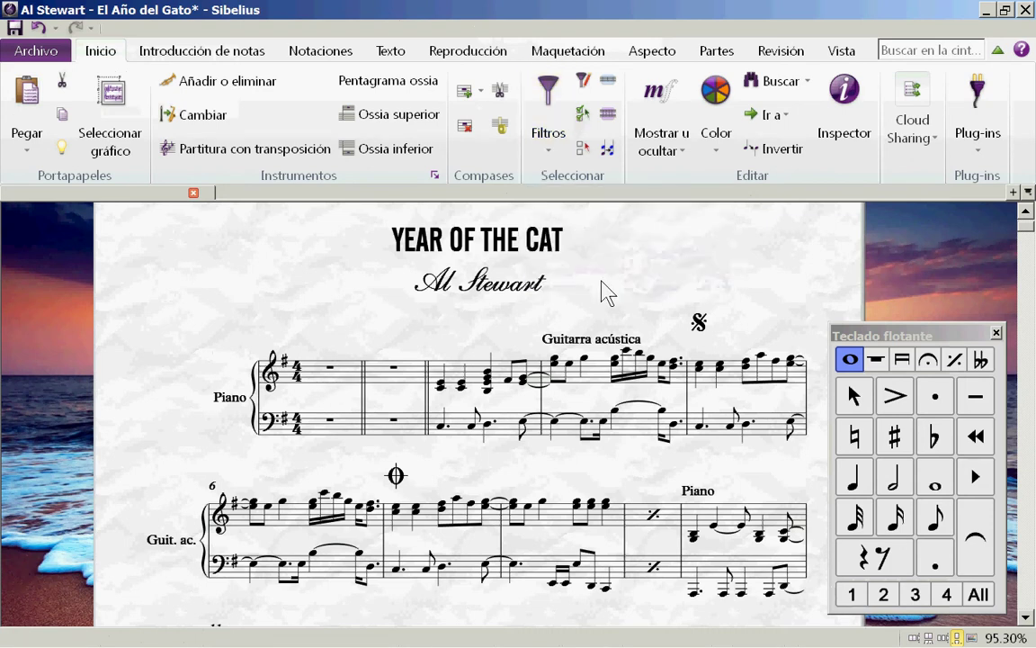
left_click(583, 81)
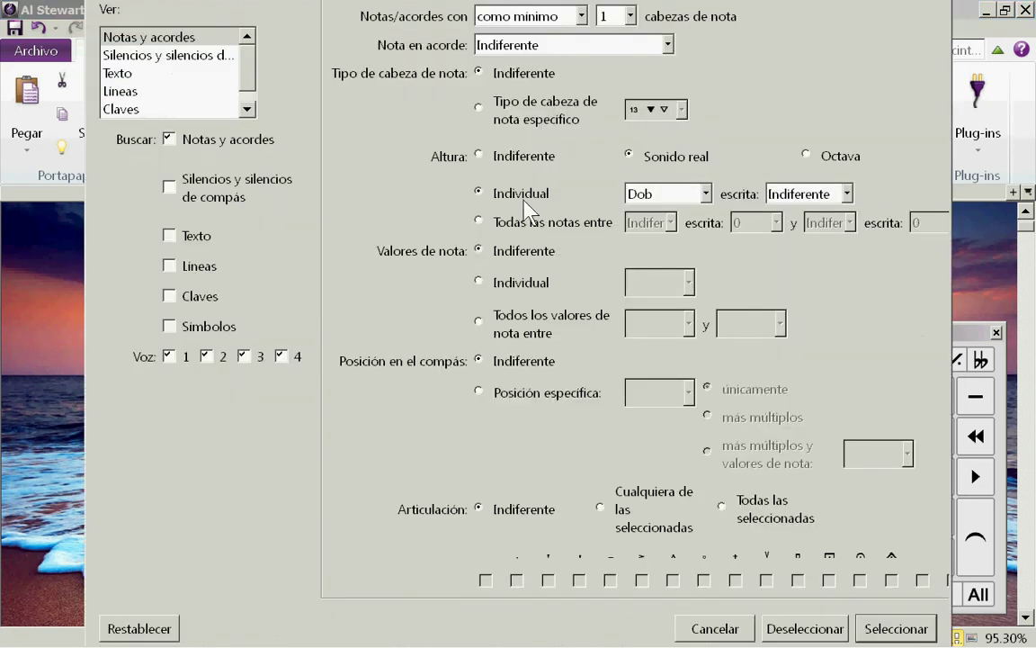
left_click(673, 192)
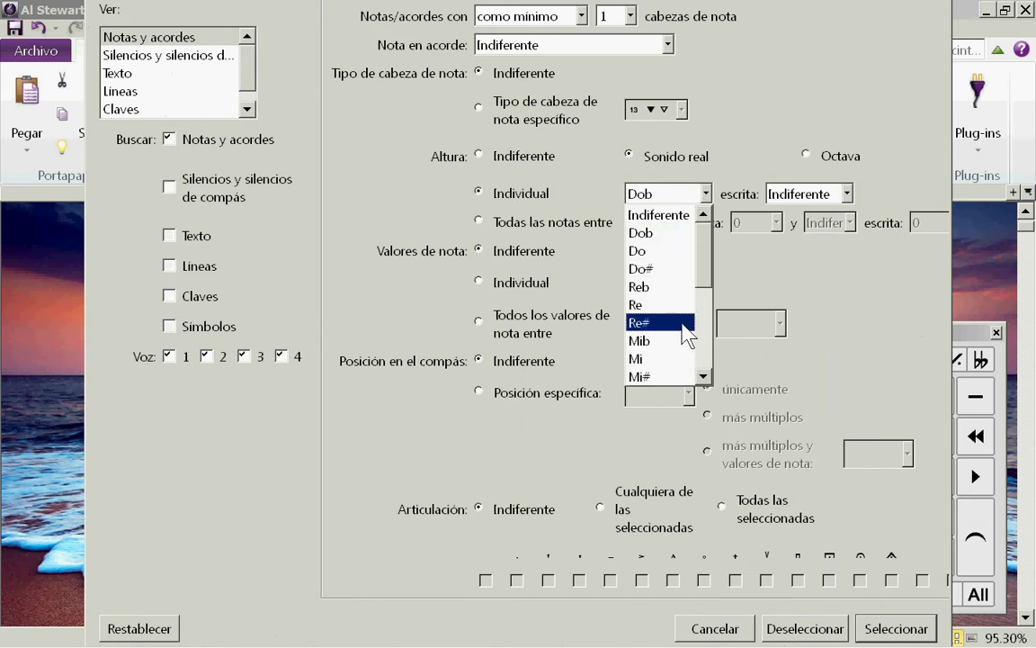
left_click(686, 361)
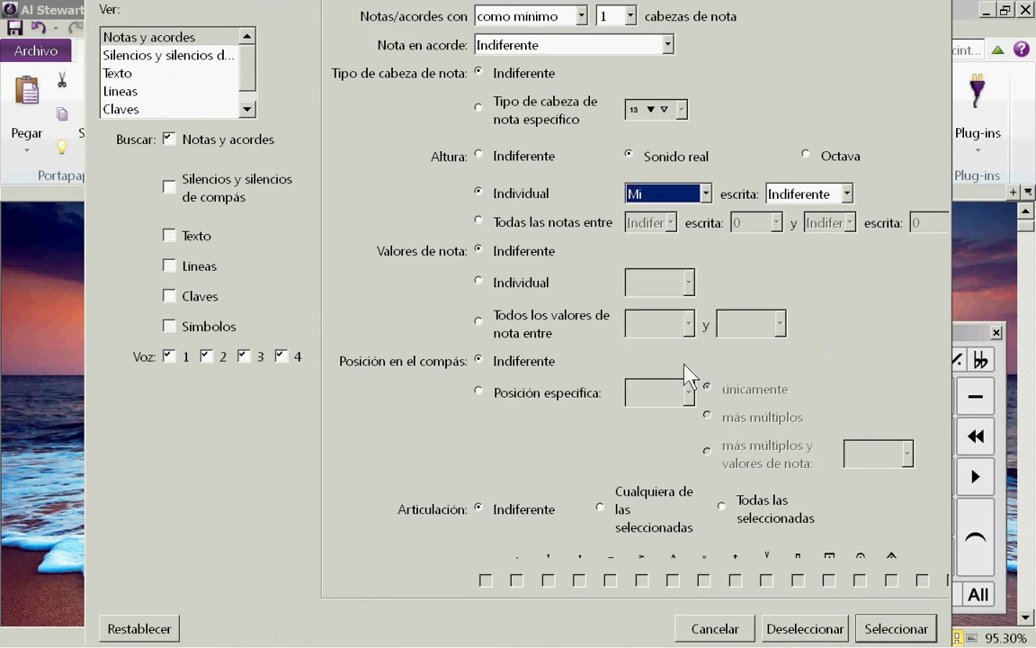
left_click(877, 622)
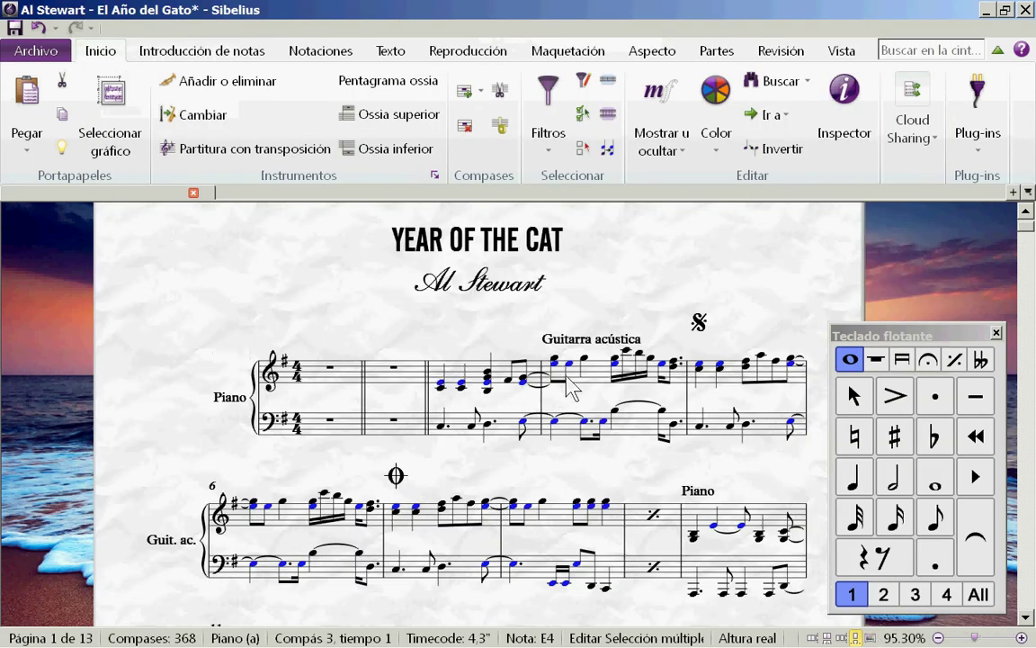
Step: Switch the pitch criterion to Octava, limit the individual note Mi to octave 4 and select the matching notes
left_click(588, 67)
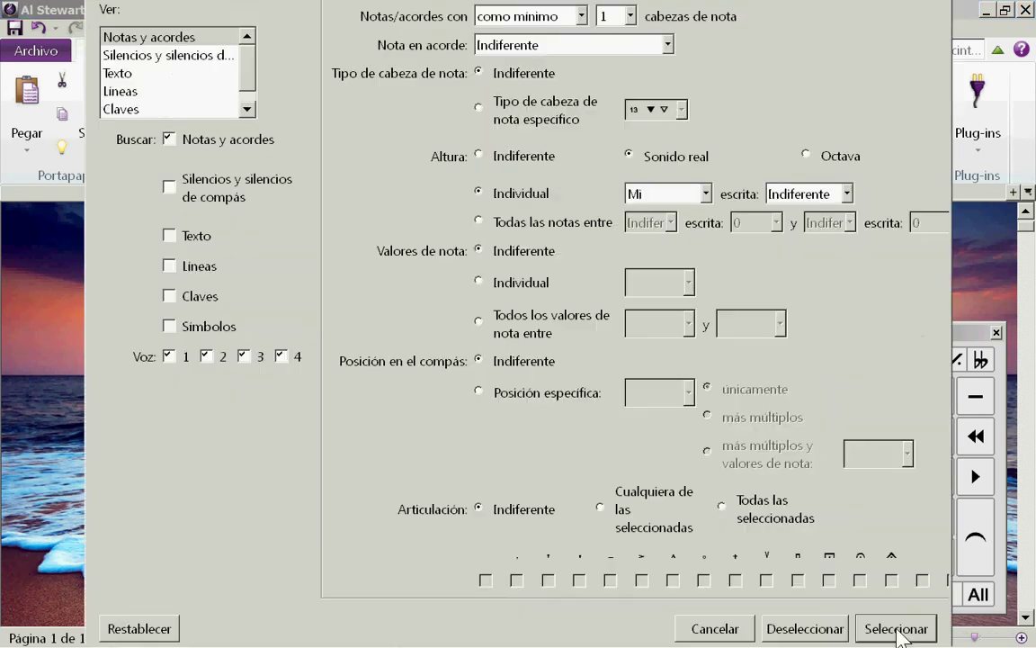
left_click(666, 194)
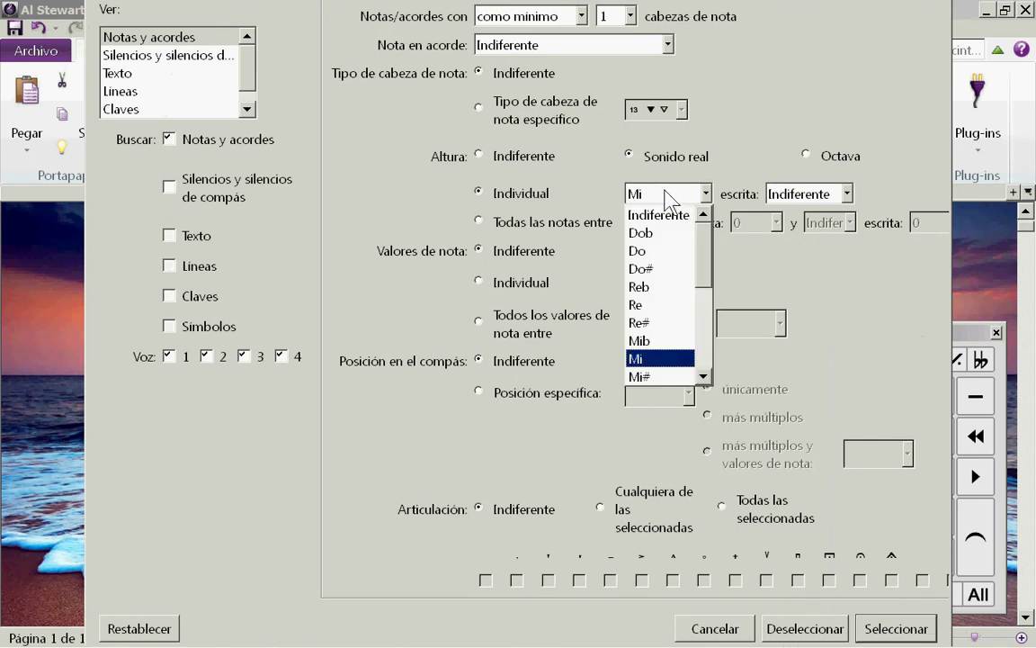
scroll(673, 337, "down", 4)
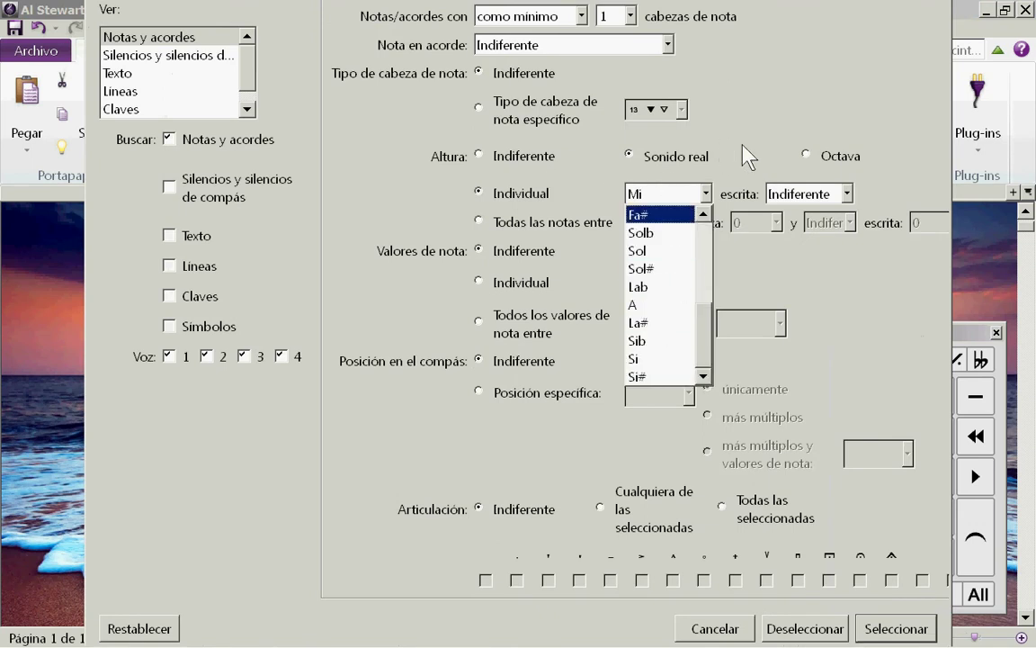
left_click(771, 158)
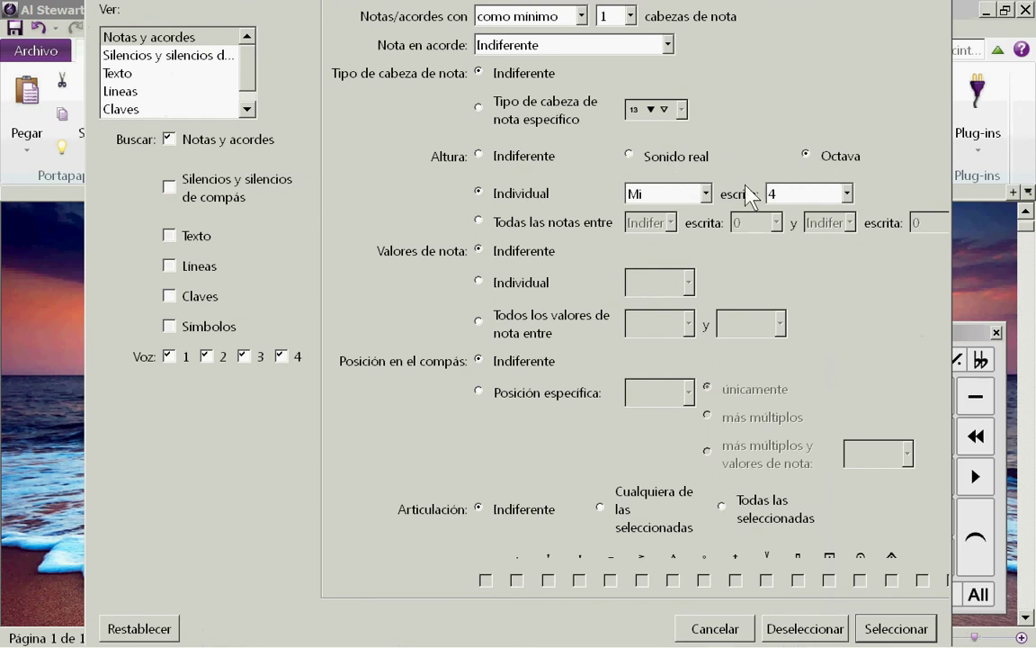
left_click(847, 194)
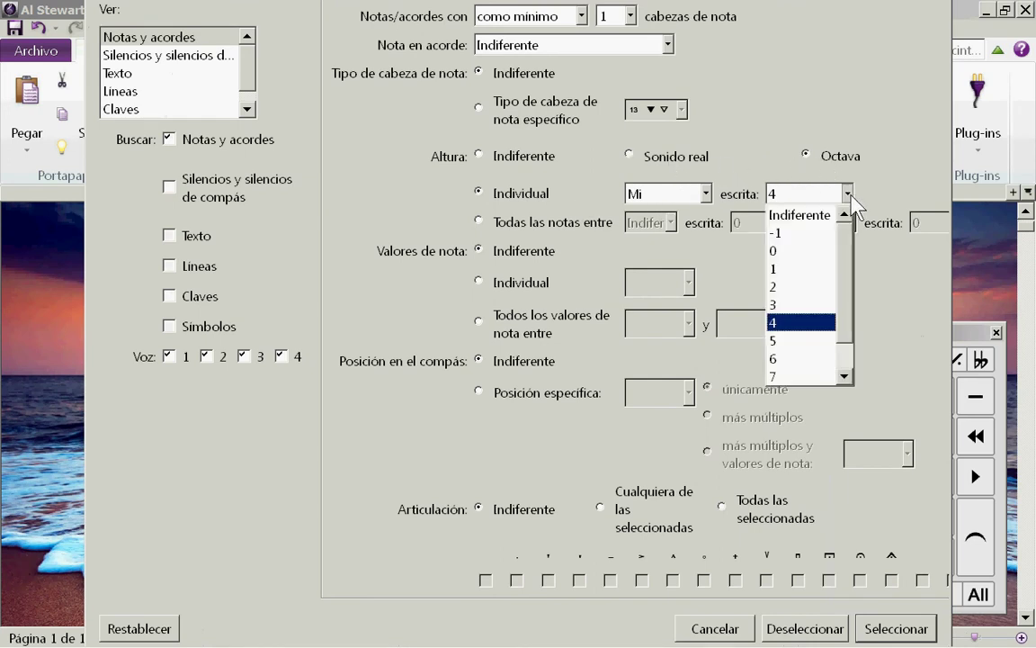
left_click(792, 320)
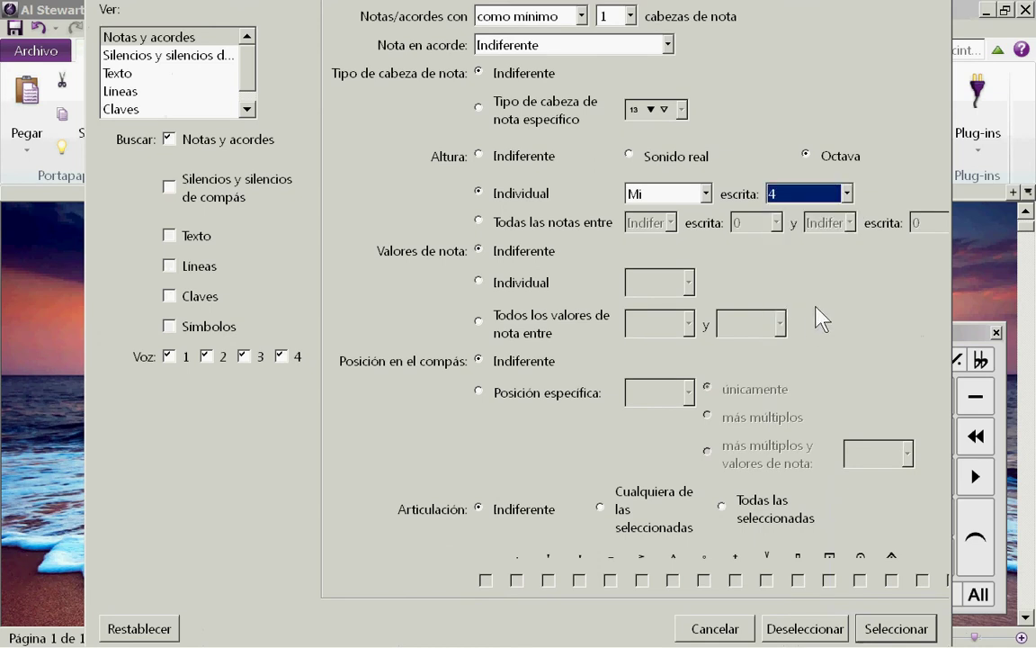
left_click(901, 633)
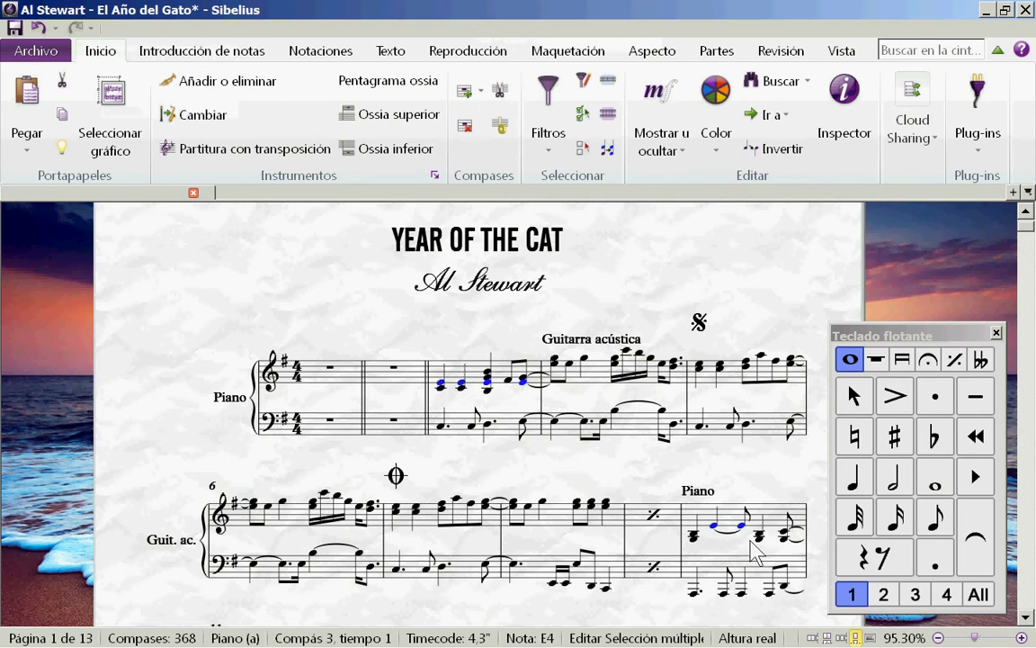
left_click(649, 252)
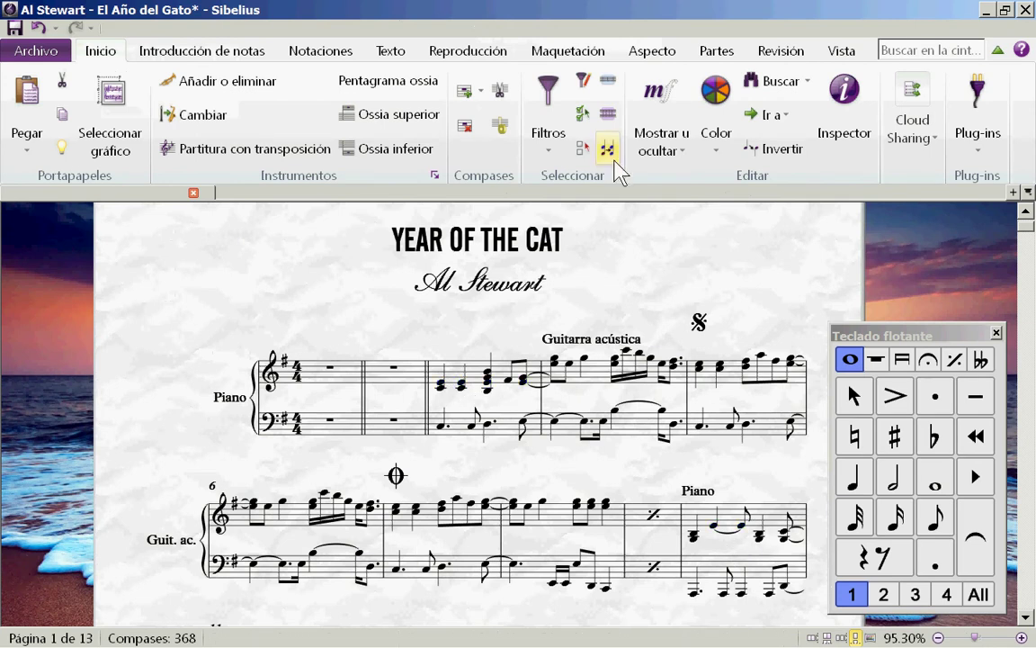
Step: Set the advanced filter's pitch criterion to all notes between (Todas las notas entre) Do and Mi
left_click(585, 82)
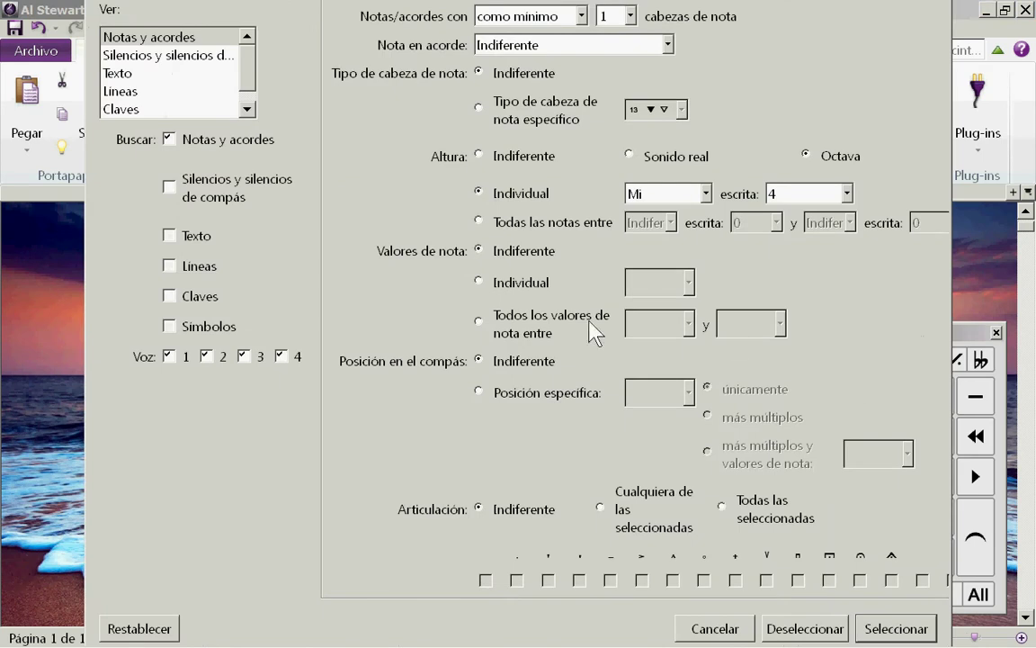
left_click(529, 225)
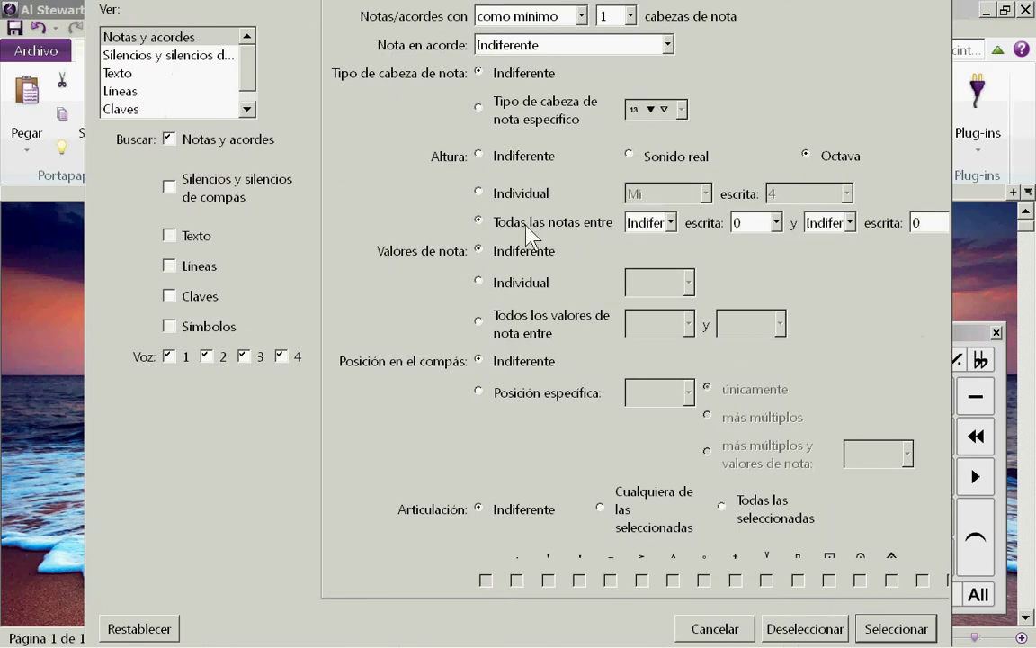
left_click(670, 222)
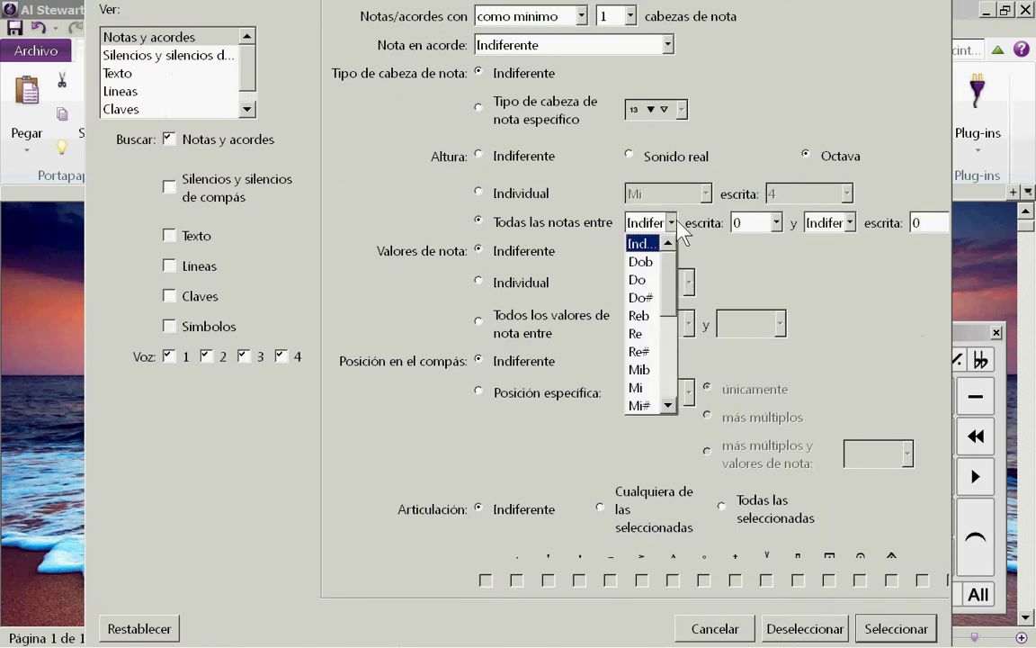
left_click(651, 280)
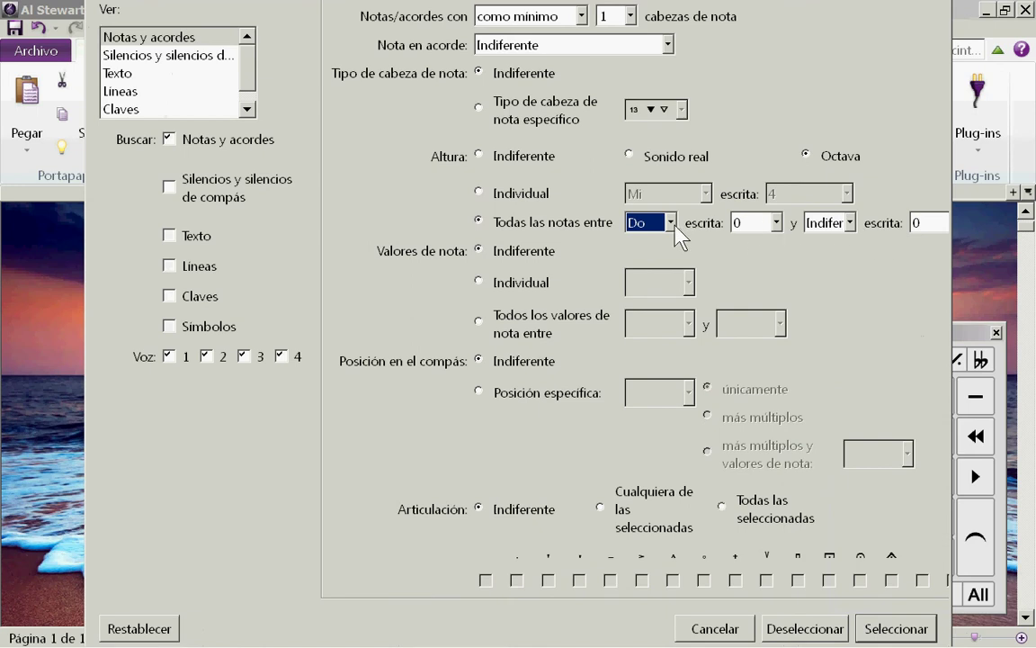
left_click(841, 224)
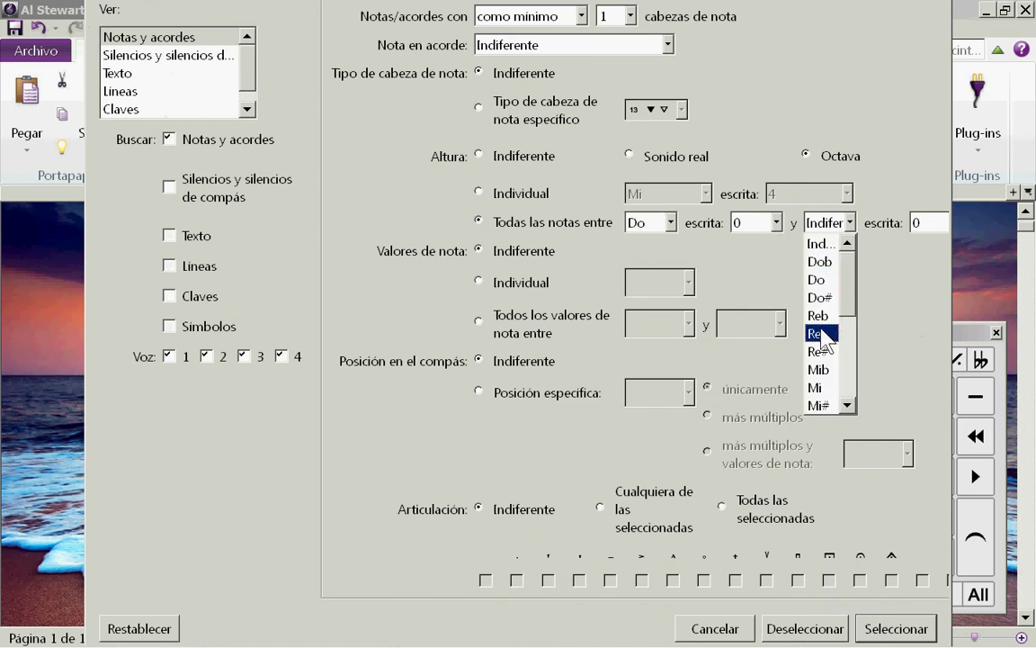
left_click(818, 388)
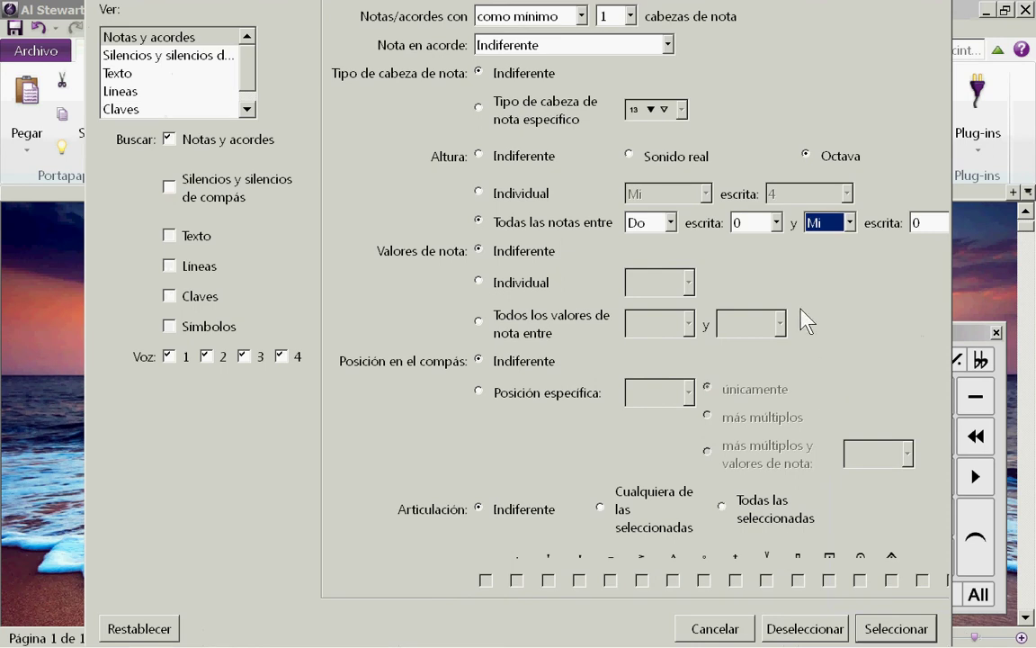
Step: Set the octave of both ends of the Do to Mi range to 4 and select the matching notes
left_click(777, 224)
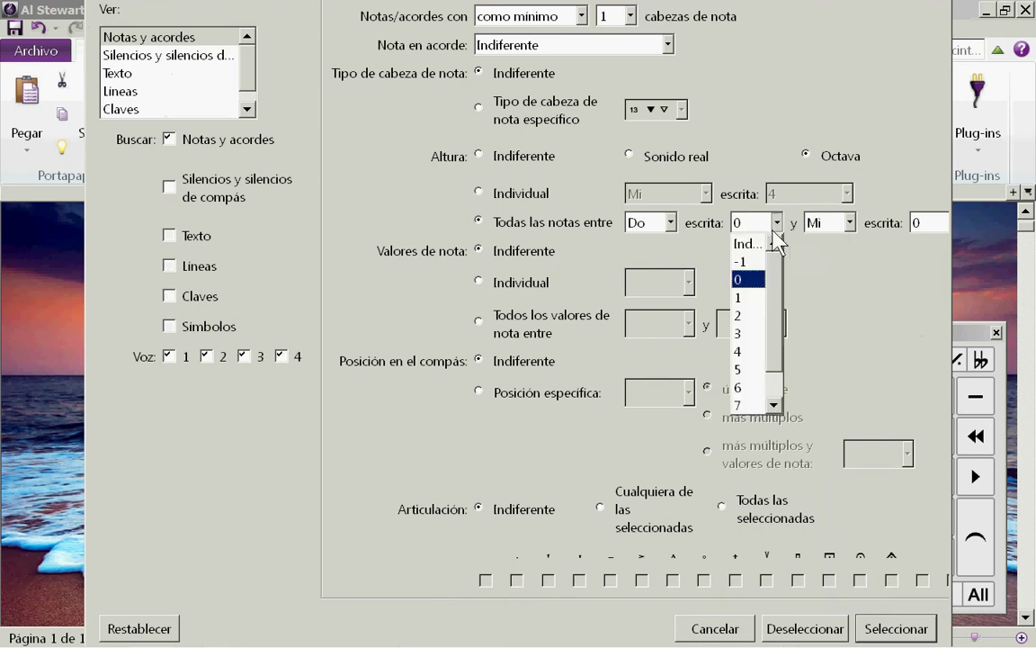
left_click(747, 352)
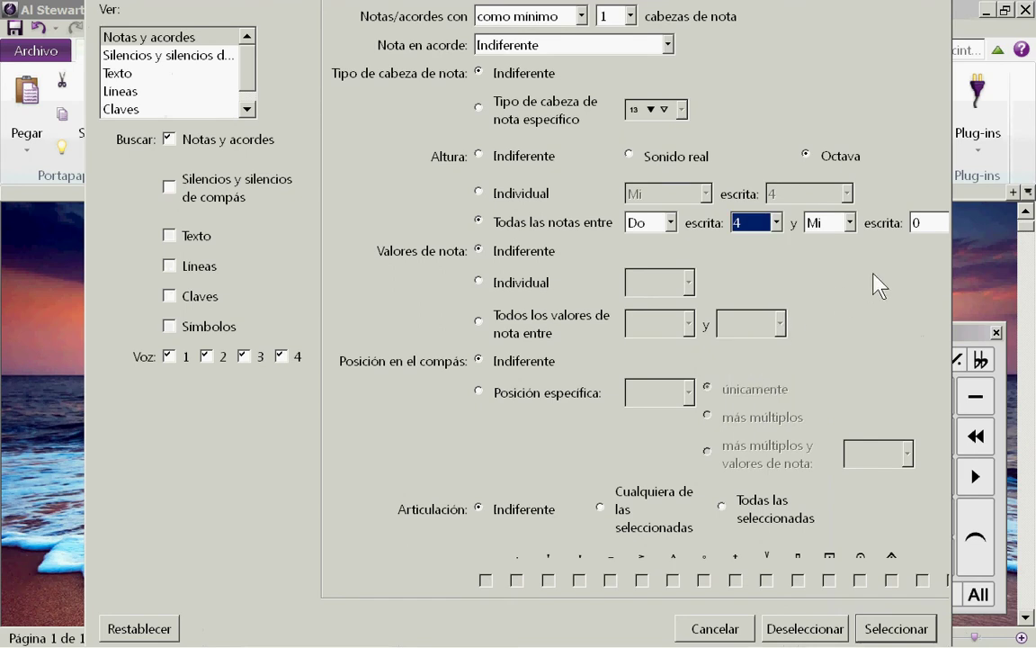
left_click(935, 223)
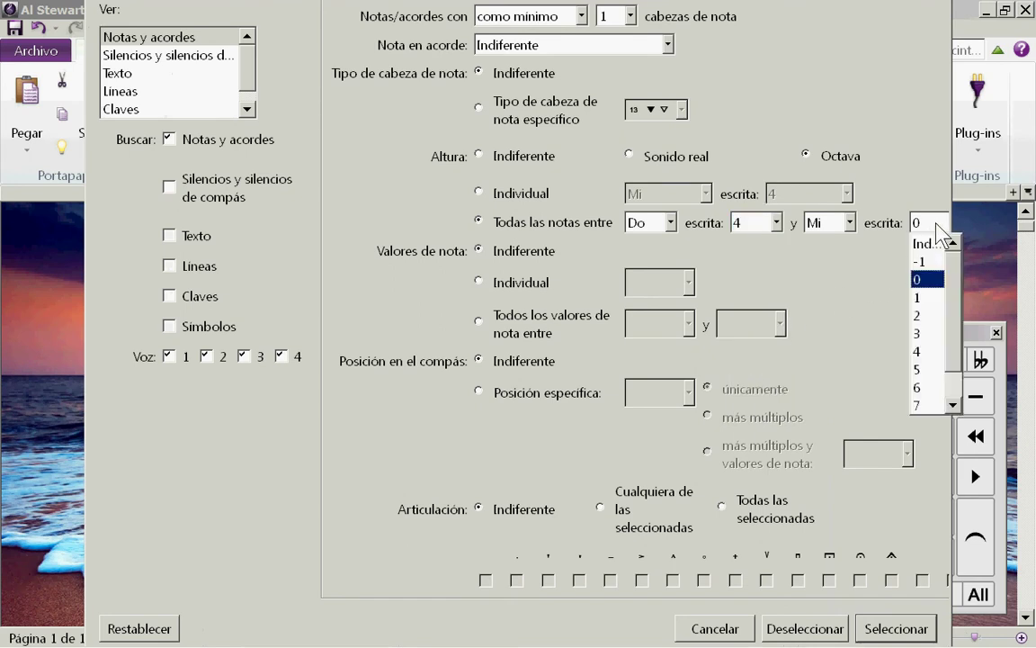
left_click(922, 357)
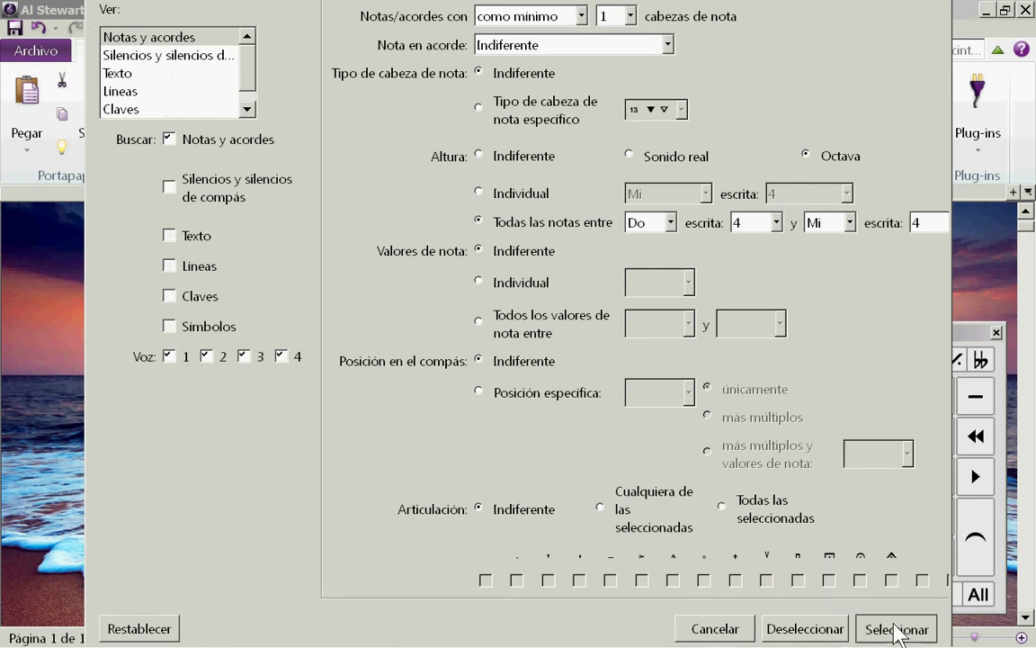
left_click(895, 629)
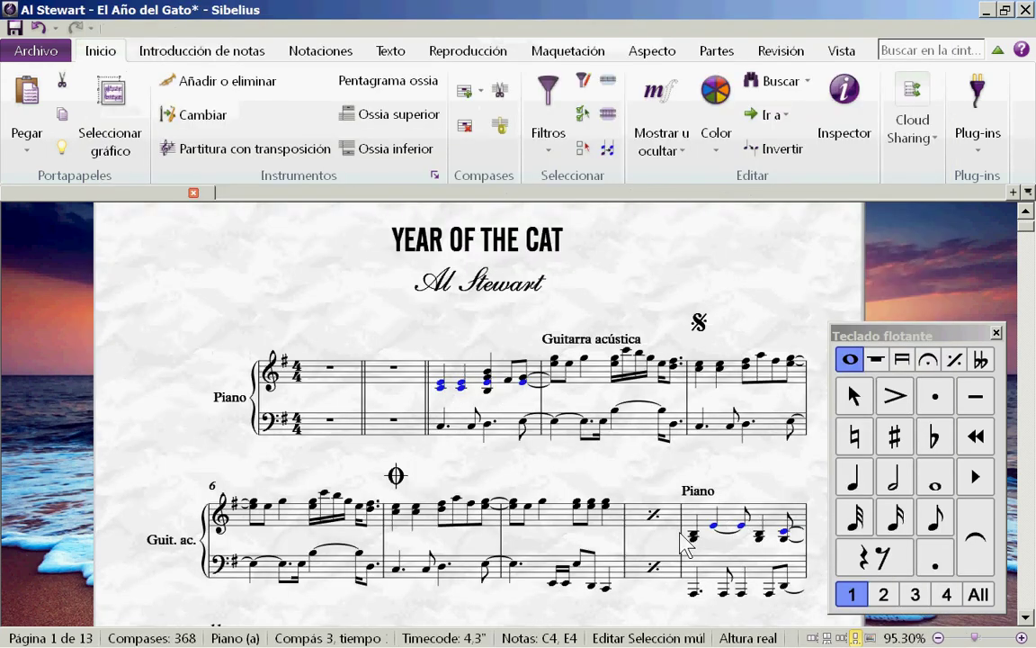
key("Escape")
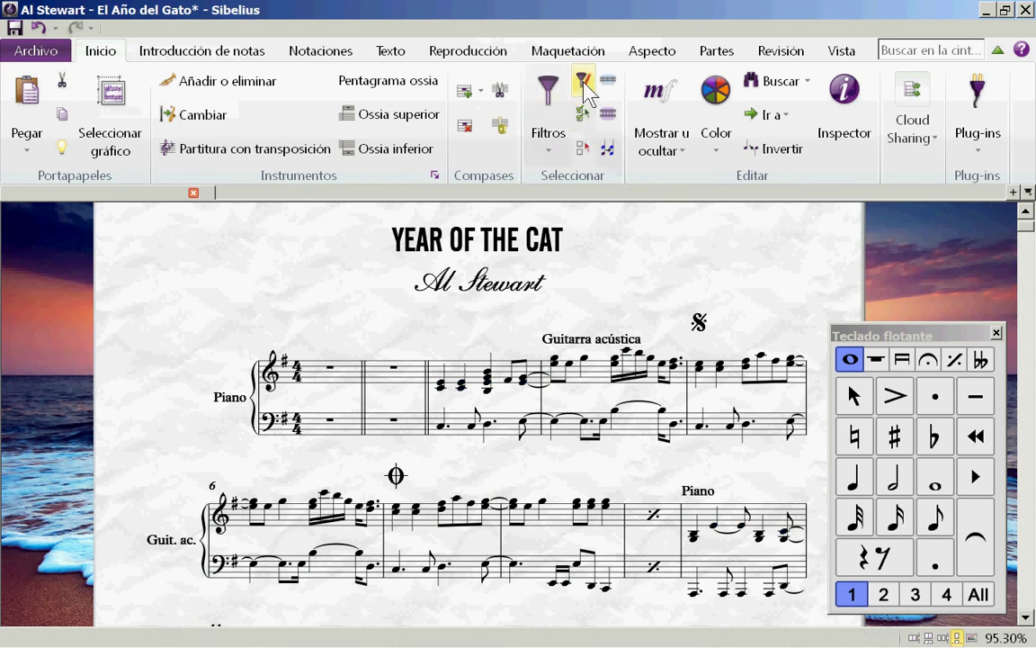
Step: Reset the filter's pitch criterion to Indiferente, set the individual note value to an eighth note and select the matching notes
left_click(583, 86)
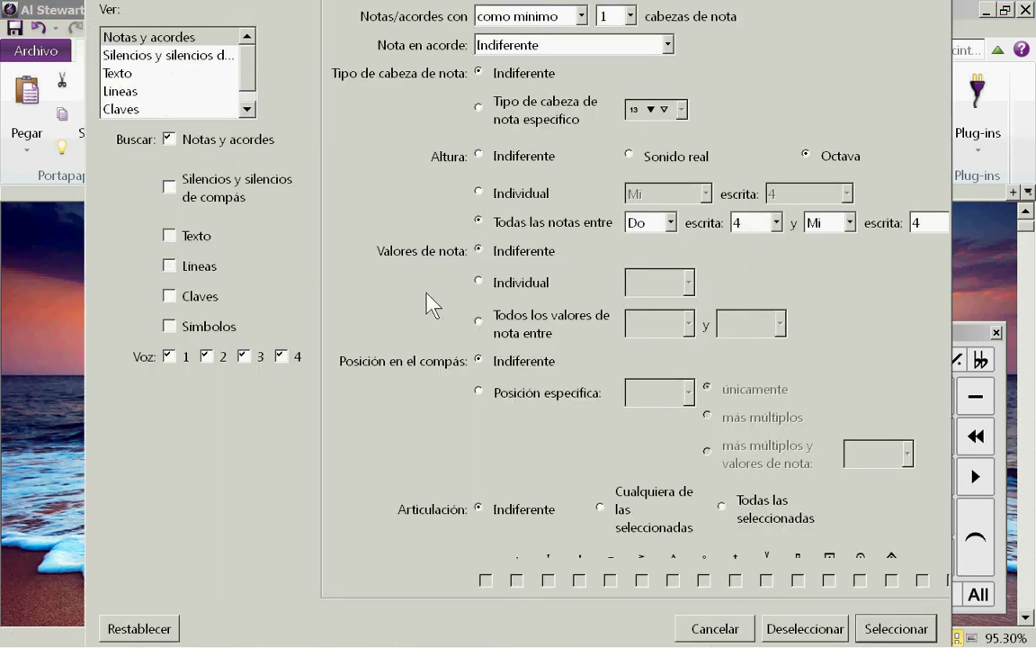
left_click(479, 156)
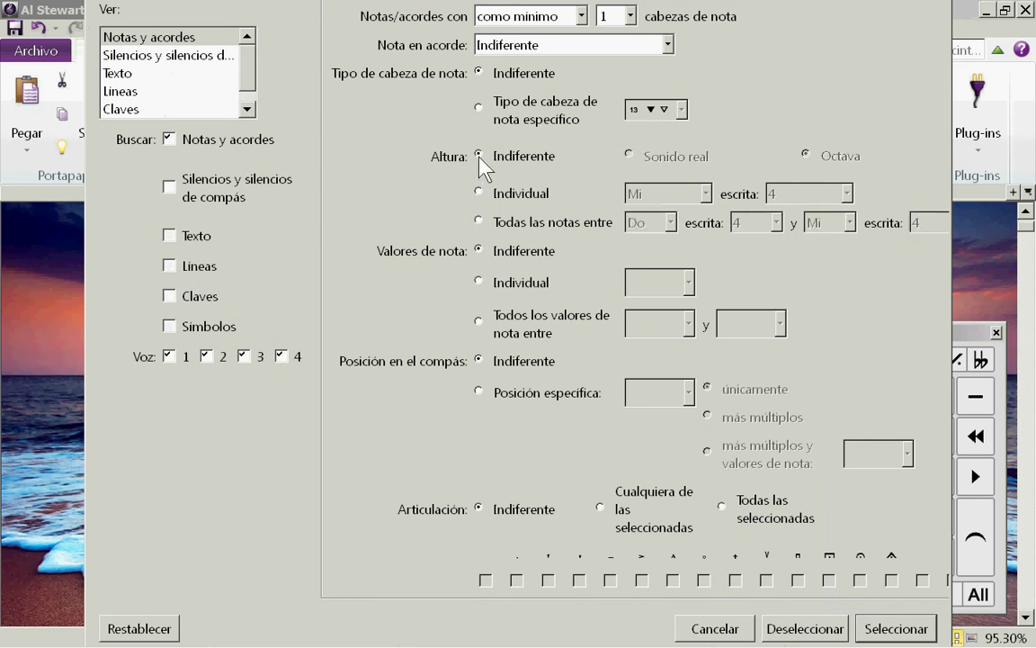
left_click(479, 283)
left_click(689, 283)
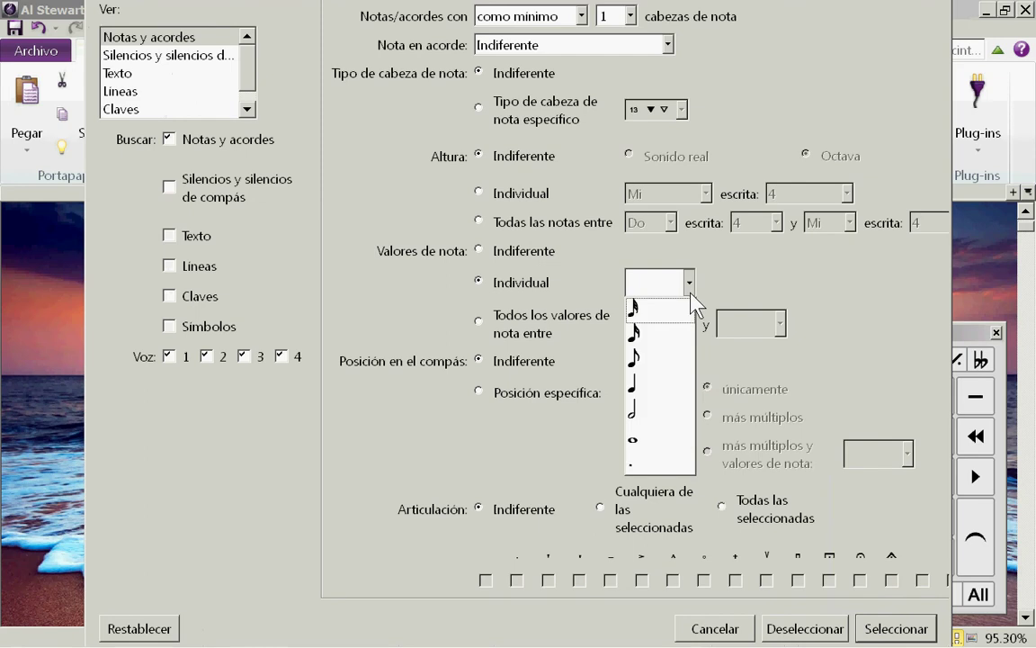
left_click(646, 359)
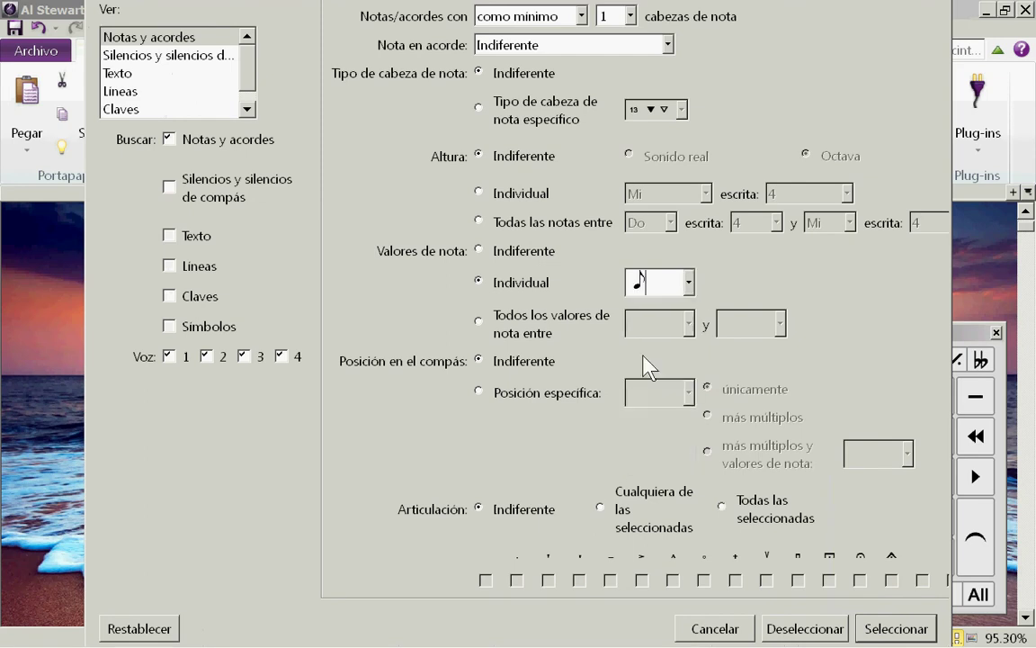
left_click(893, 628)
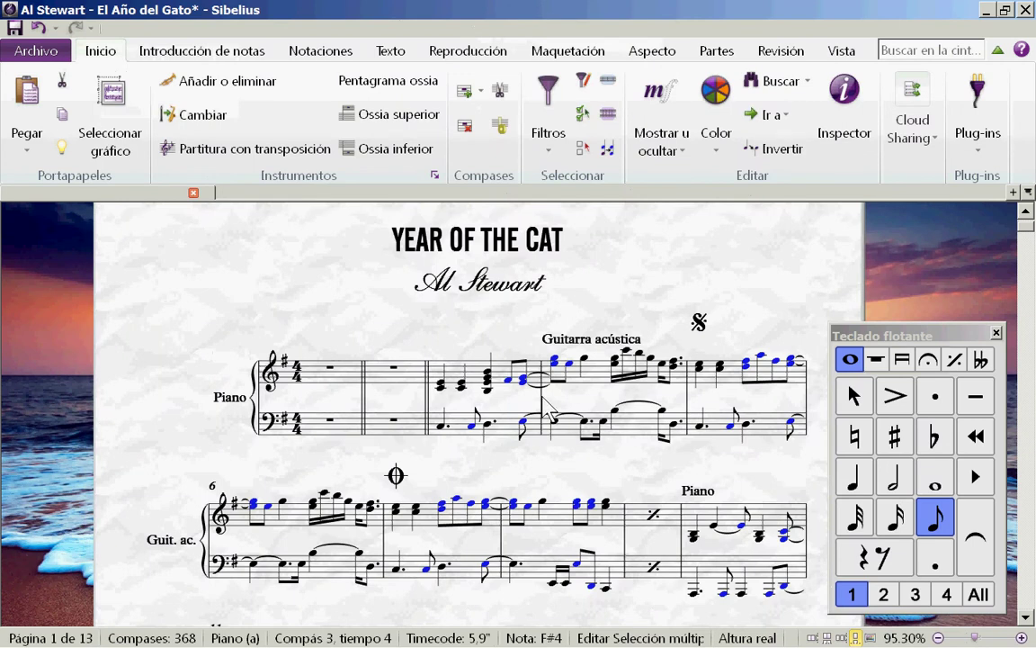
left_click(635, 248)
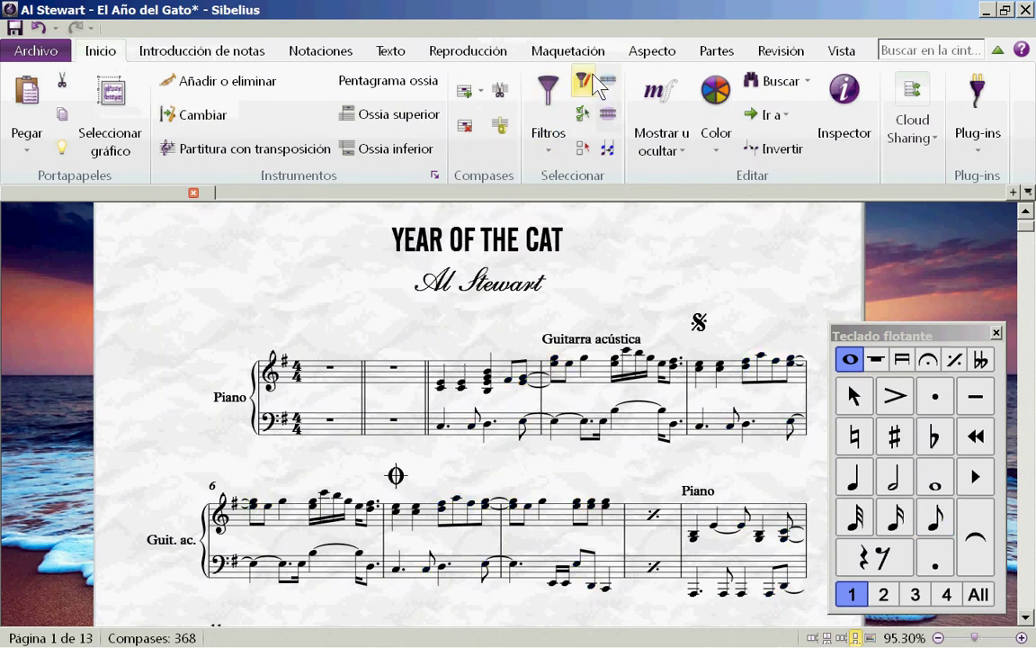
Step: In the advanced filter, set the note value criterion to all values between (Todos los valores de nota entre) an eighth note and a quarter note
left_click(609, 87)
scroll(688, 286, "down", 1)
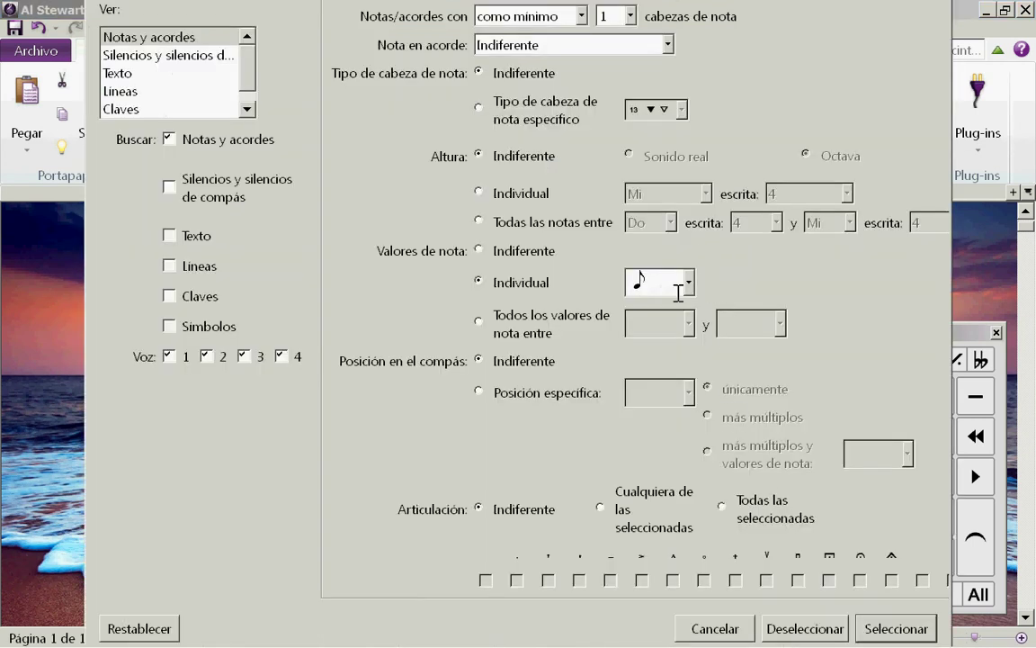
left_click(496, 324)
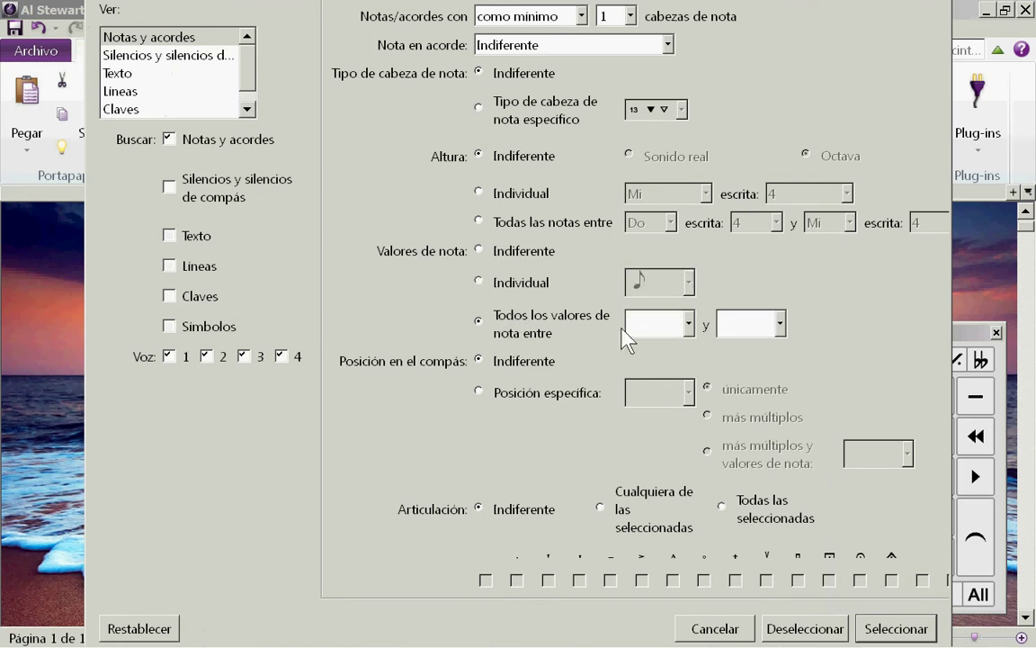
left_click(689, 324)
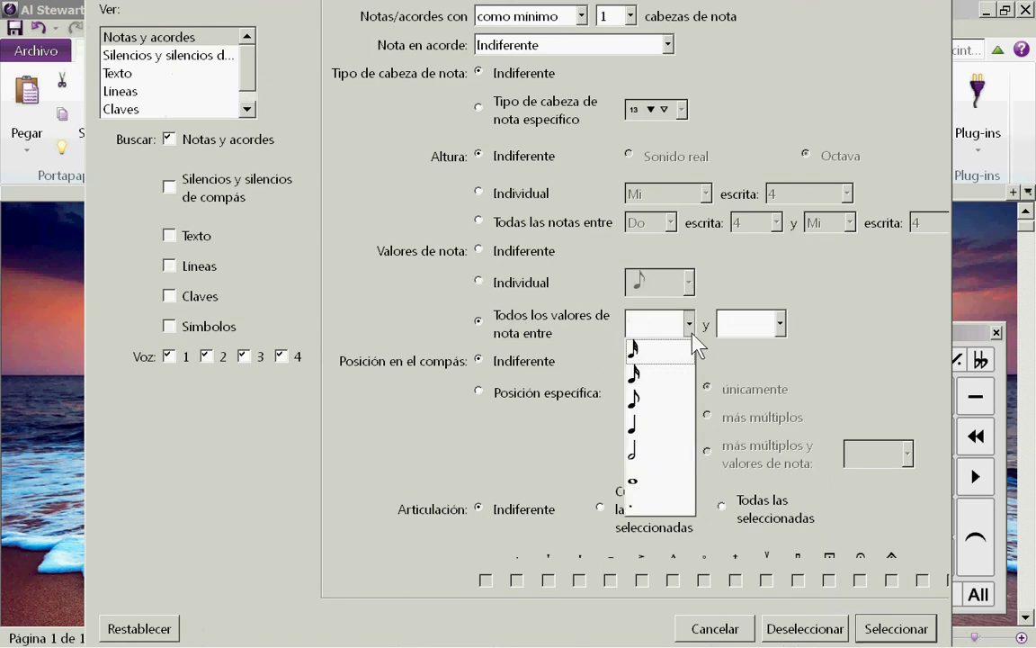
left_click(657, 403)
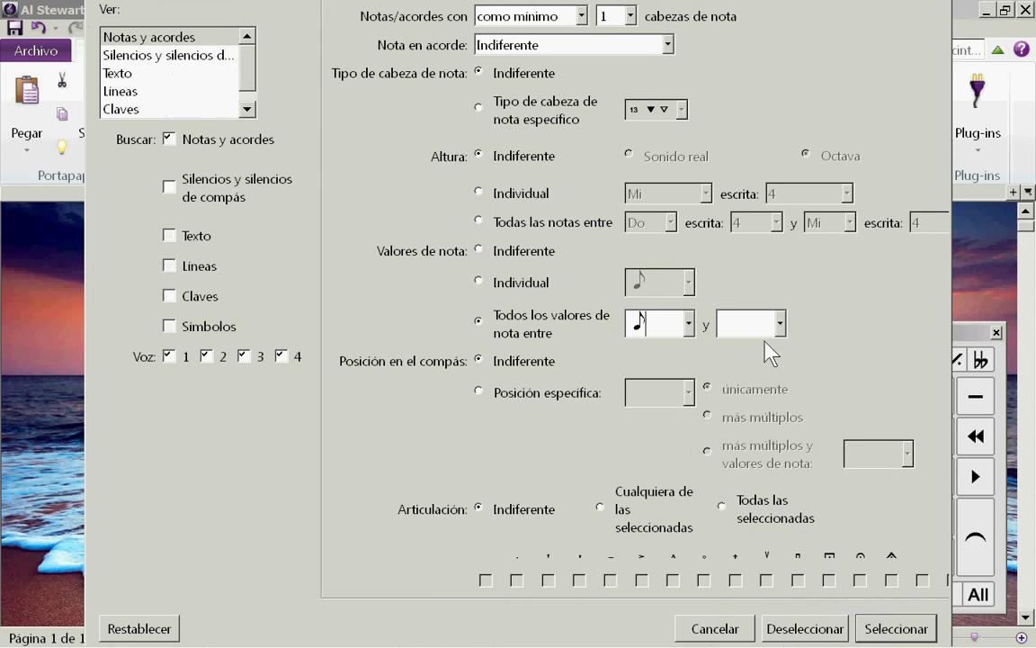
left_click(780, 326)
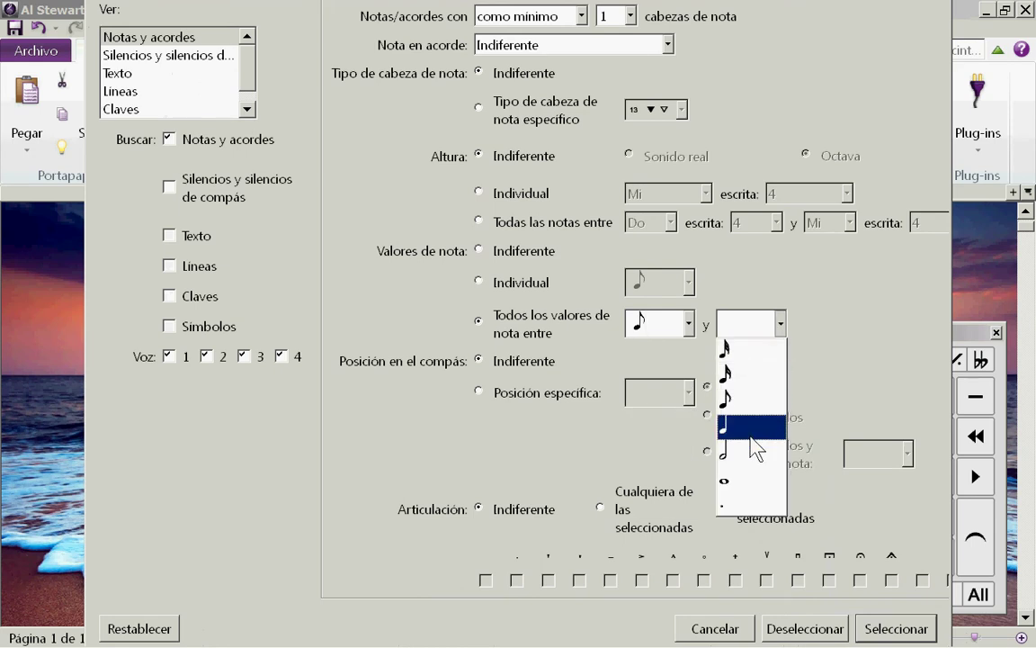
left_click(754, 427)
left_click(690, 329)
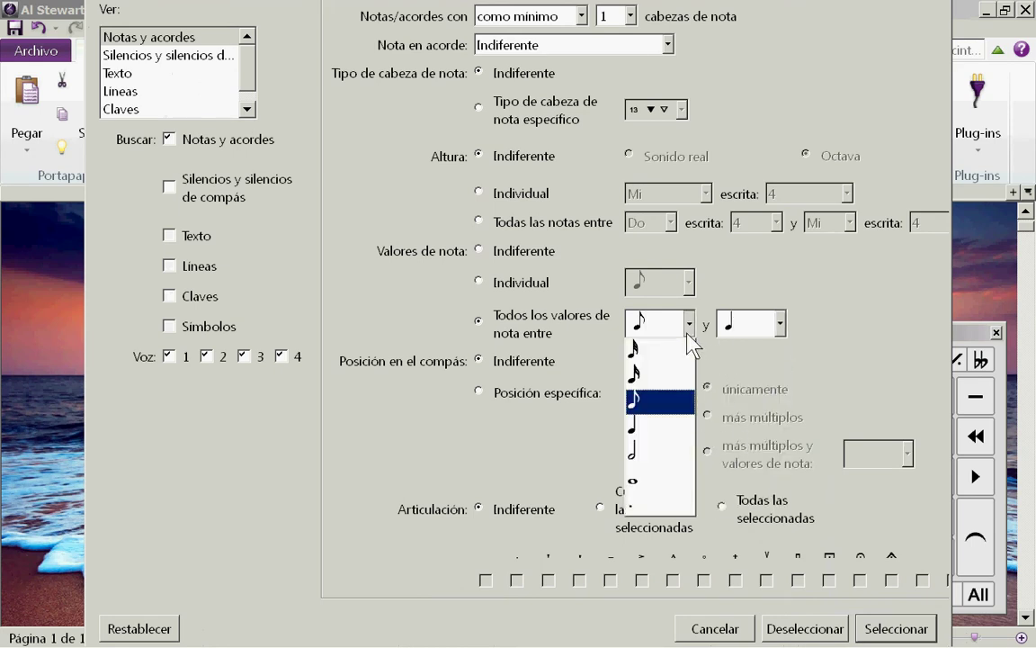
left_click(672, 388)
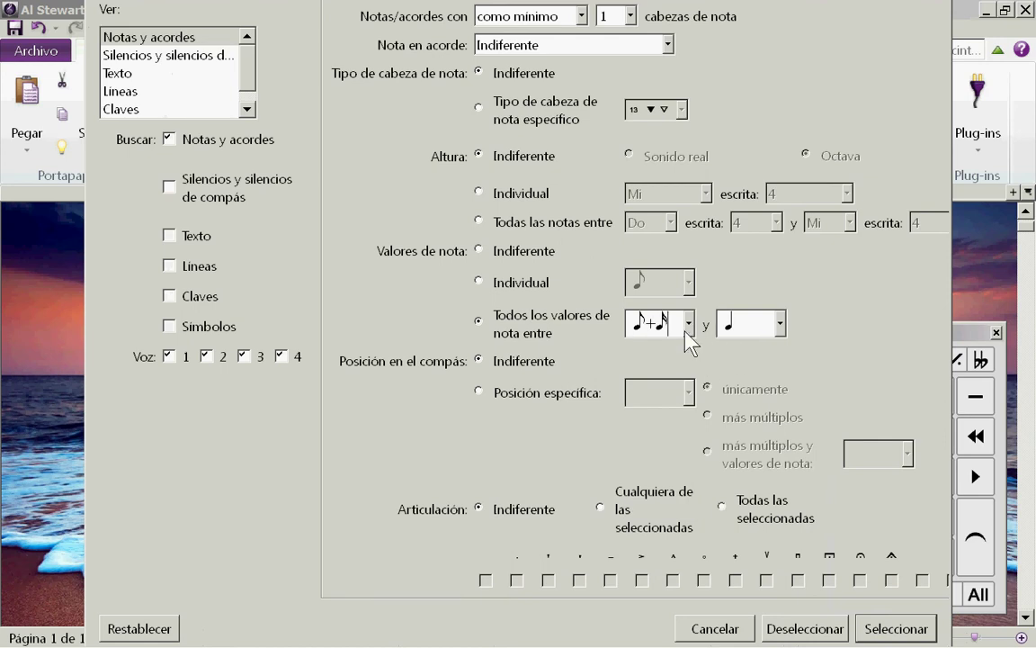
left_click(690, 324)
left_click(686, 378)
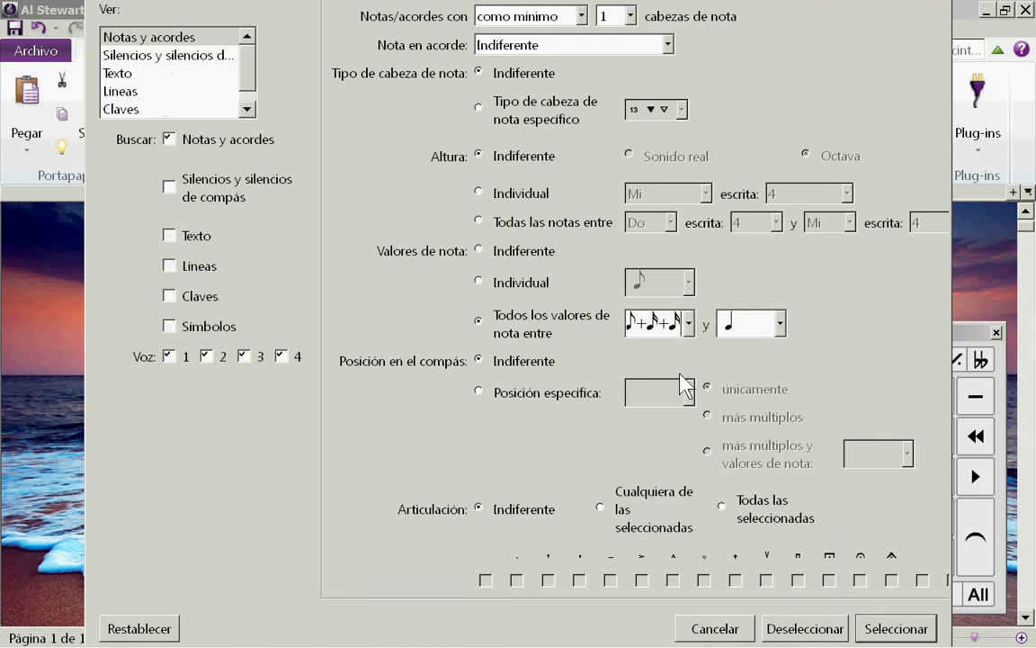
left_click(689, 323)
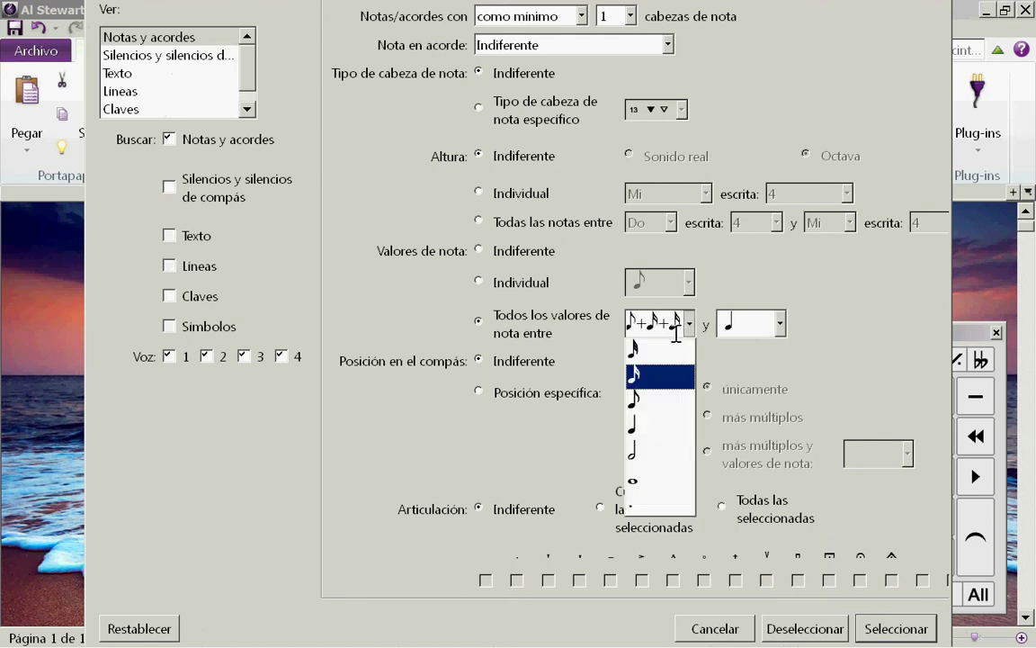
left_click(646, 346)
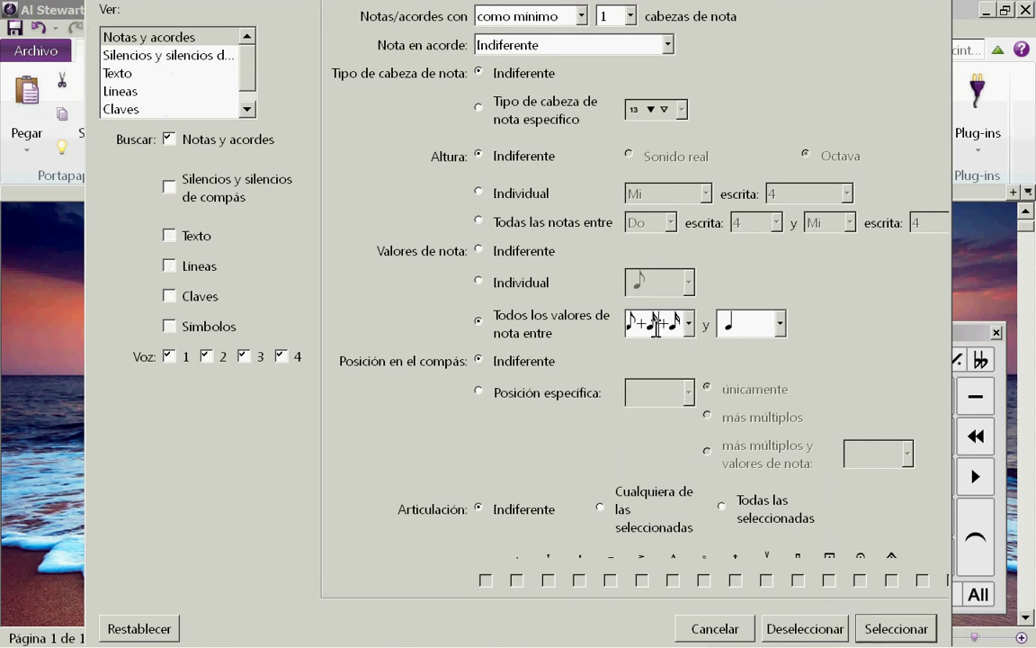
Step: Clear the lower limit of the note value range, set it to a sixteenth note and select the matching notes
key("Right")
key("Right")
key("BackSpace")
key("BackSpace")
key("BackSpace")
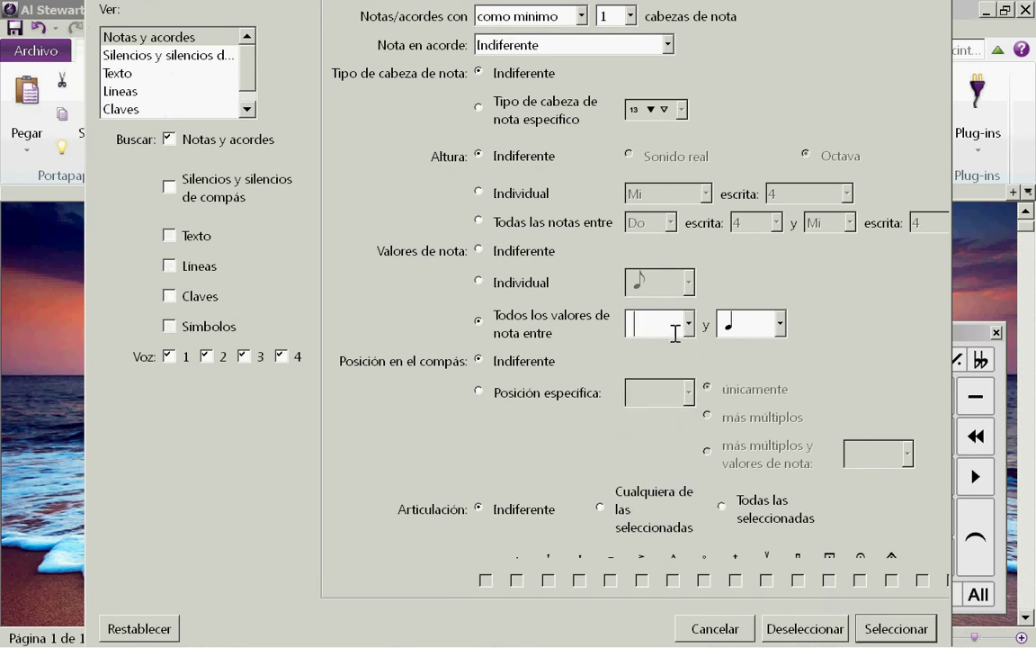
left_click(690, 330)
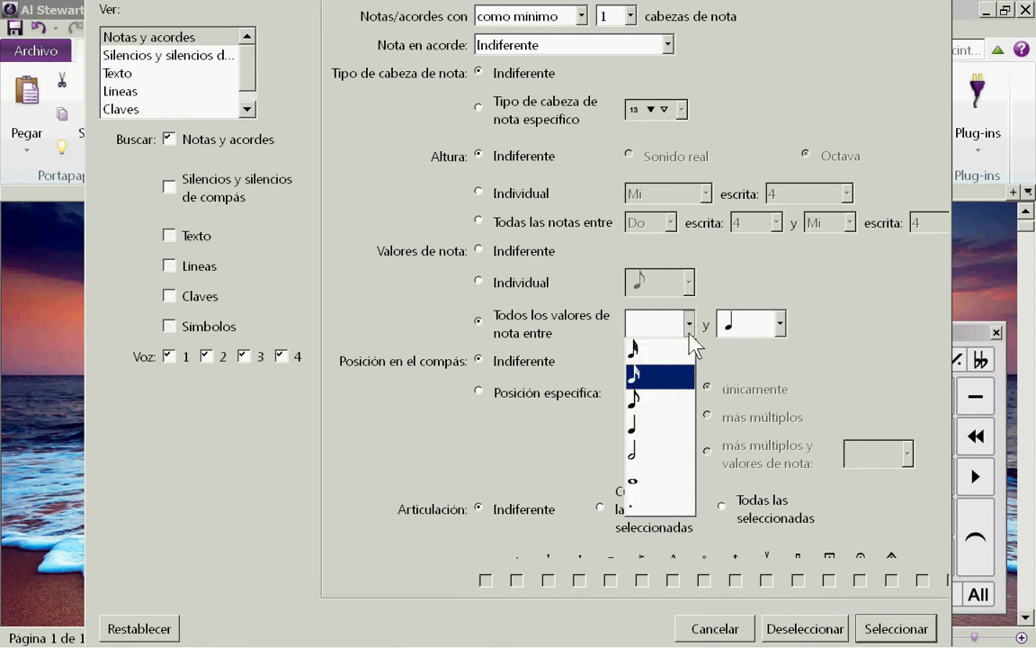
left_click(663, 378)
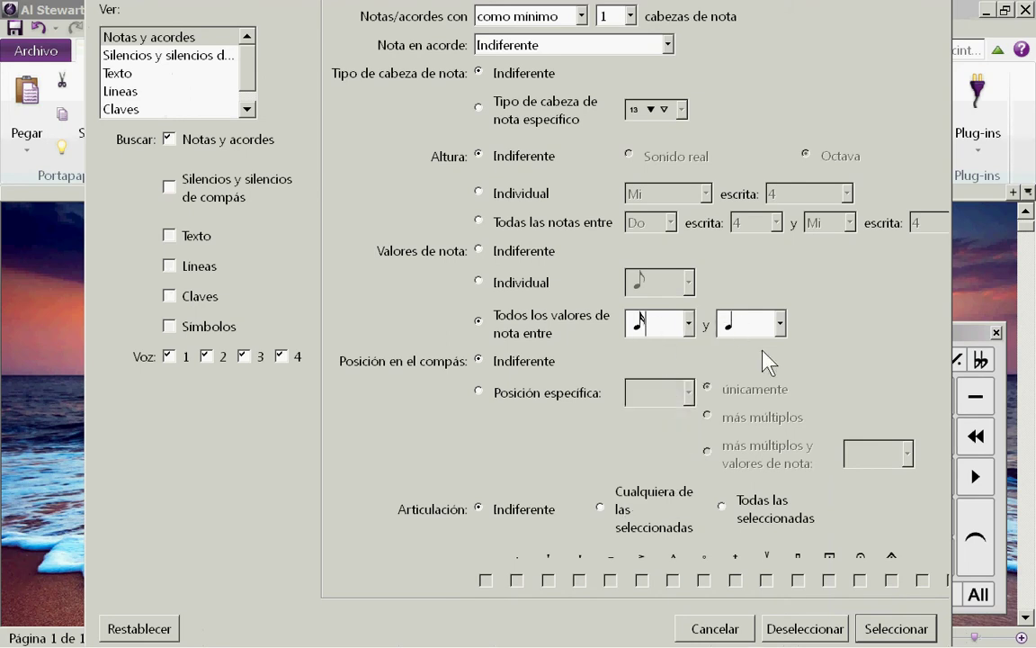
left_click(896, 628)
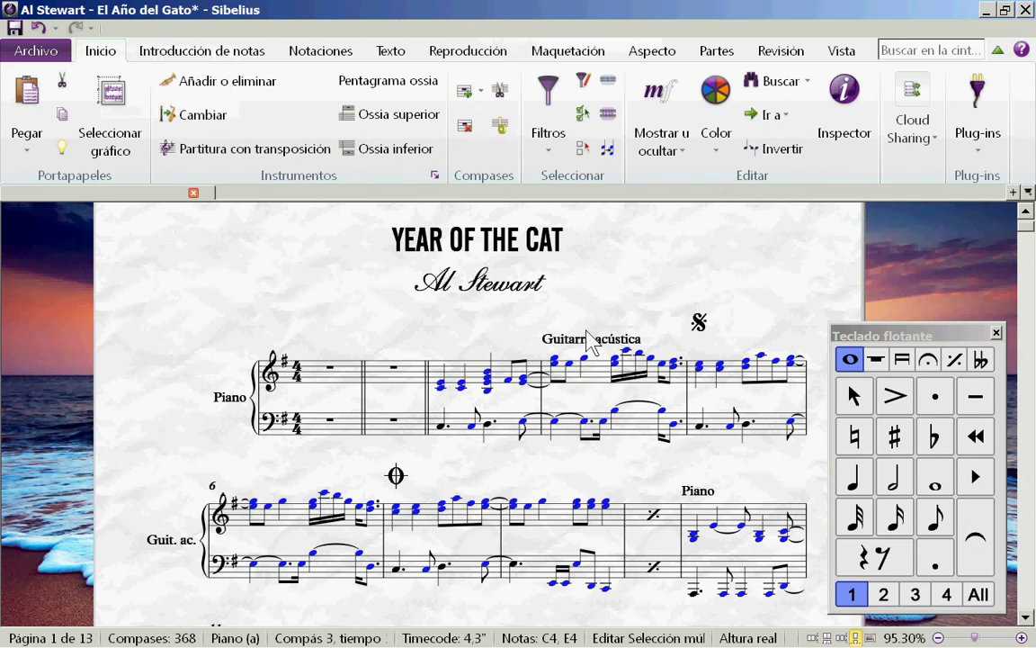
left_click_drag(619, 222, 621, 219)
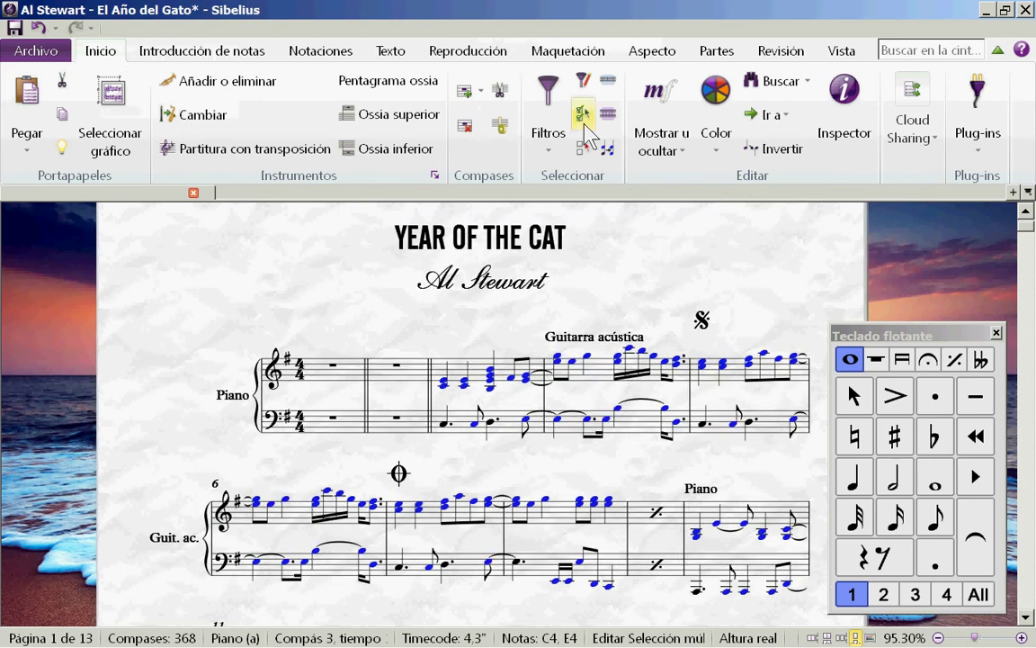
left_click(633, 268)
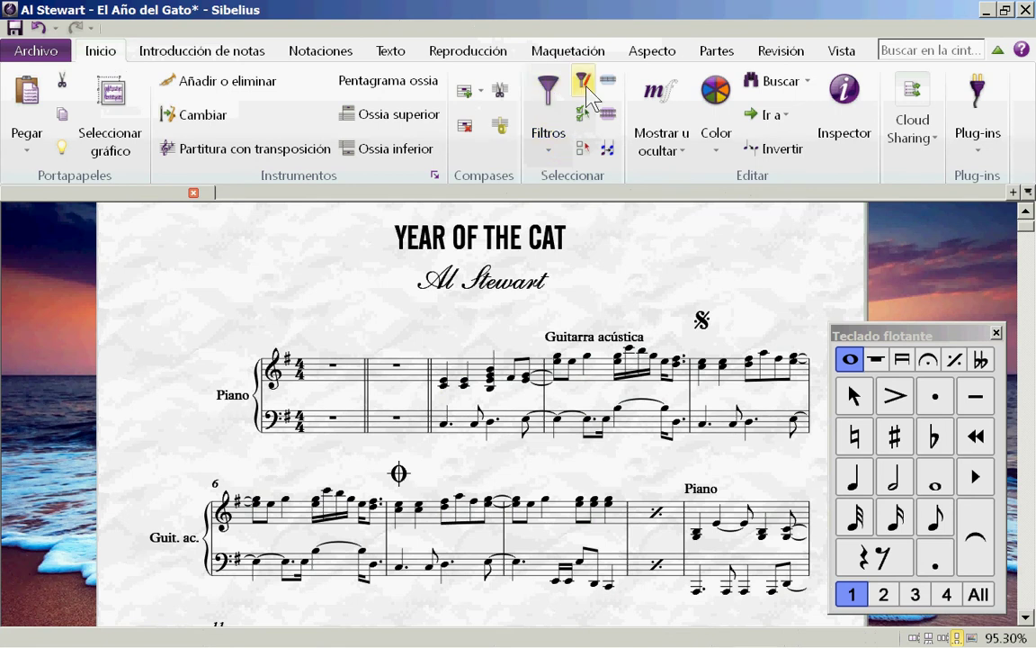
Step: Reset the filter's note value criterion to Indiferente and switch the position in the bar to Posición específica
left_click(582, 81)
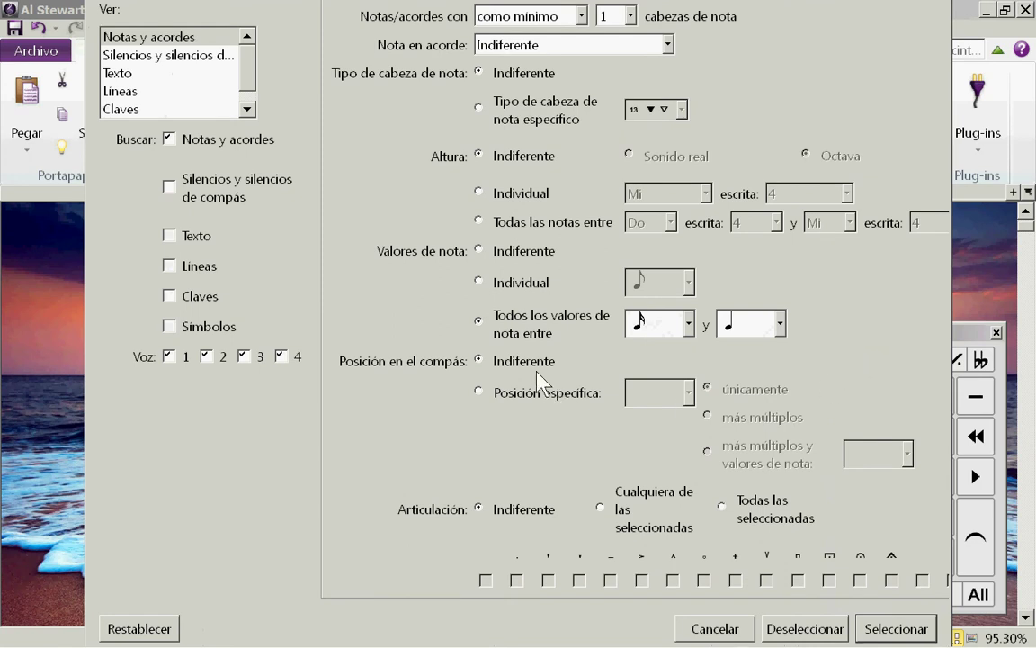
left_click(480, 390)
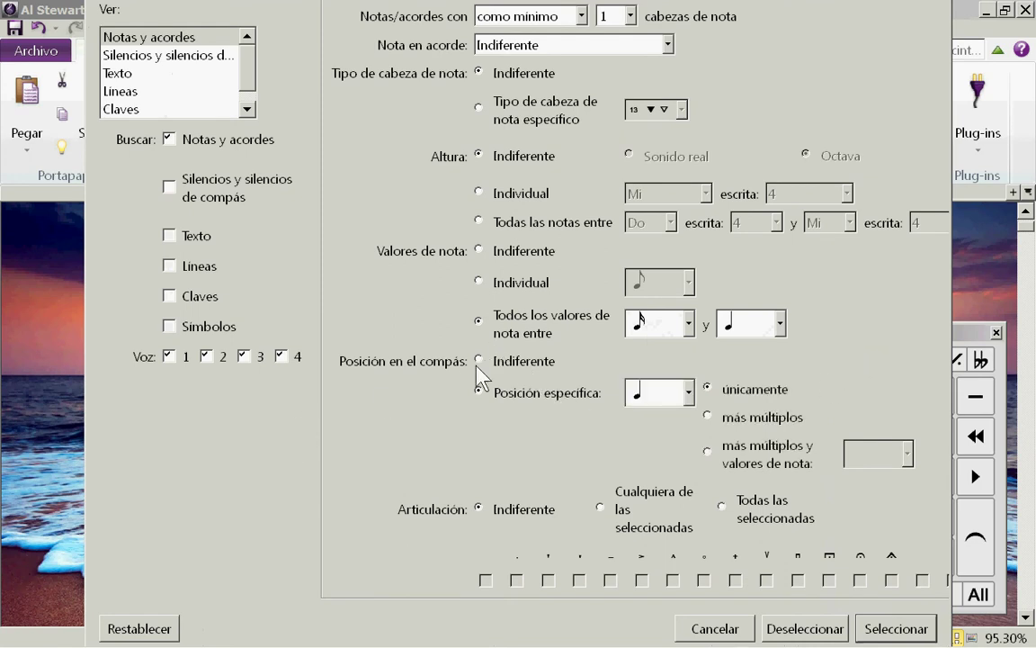
left_click(480, 252)
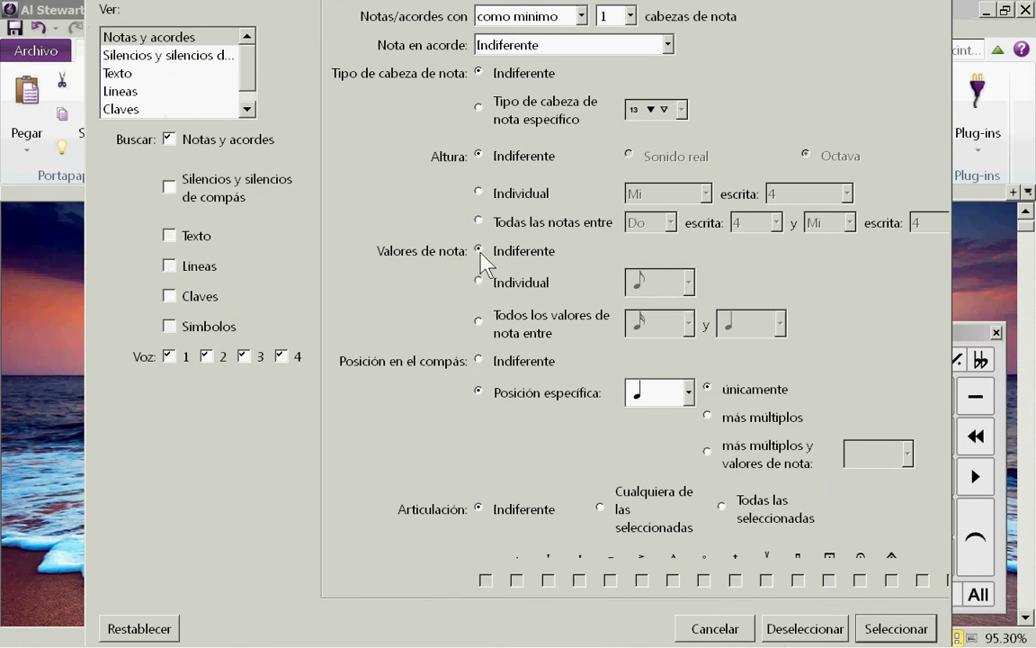
left_click(479, 361)
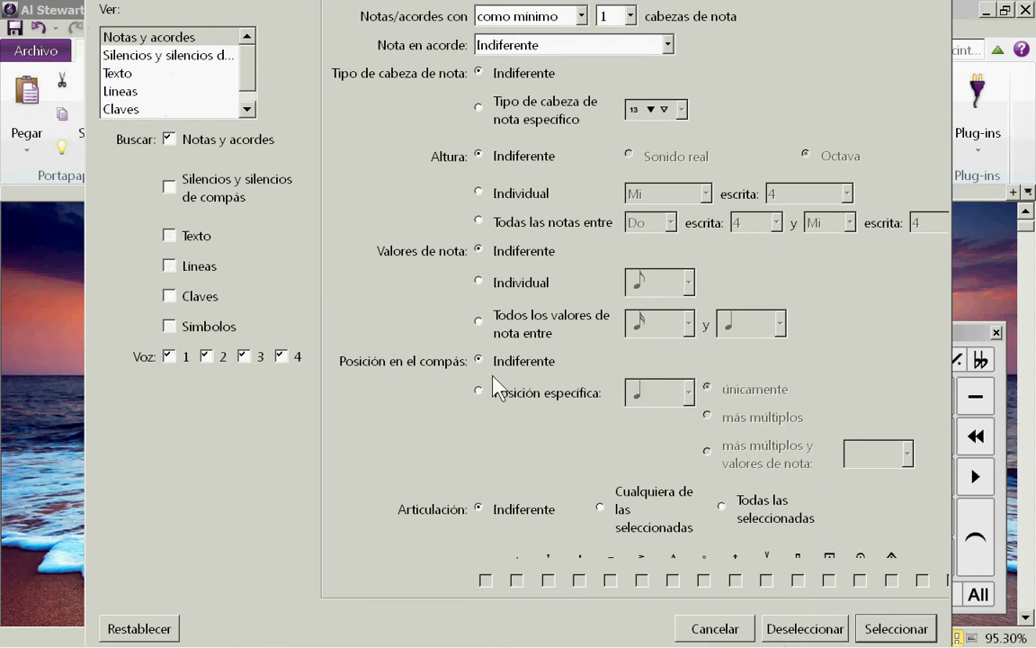
left_click(478, 393)
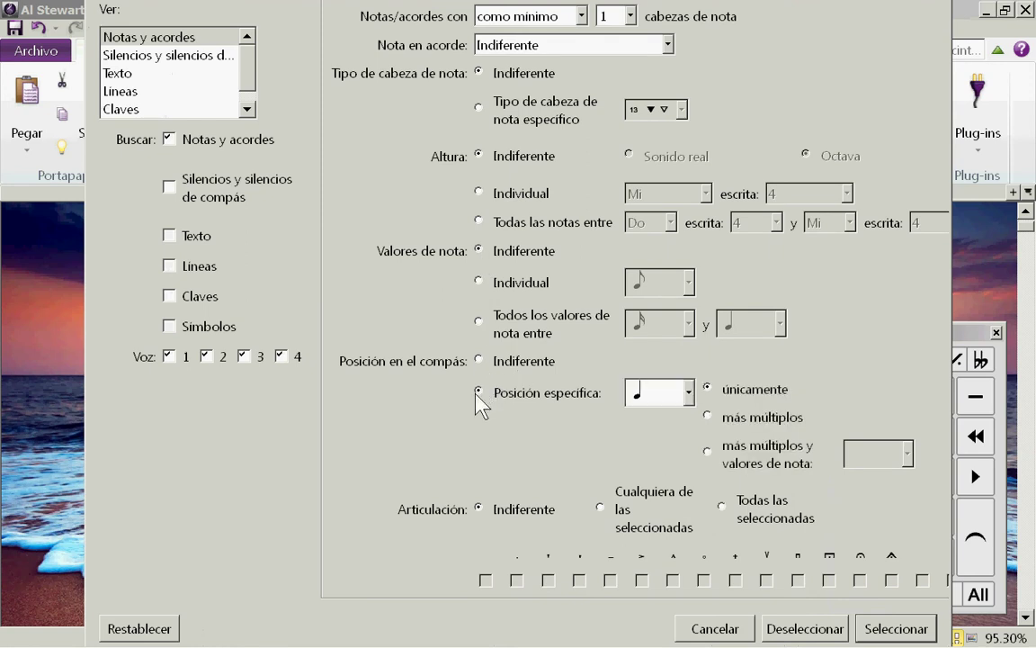
Step: Set the specific bar position to a single quarter note with the únicamente option and select the matching notes
left_click(689, 392)
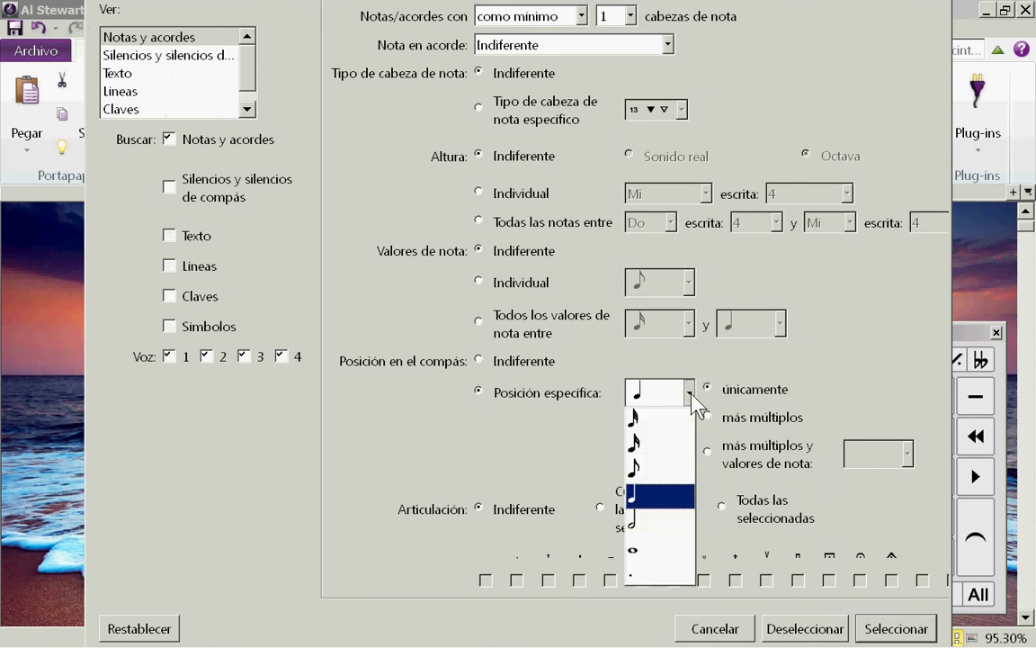
left_click(654, 500)
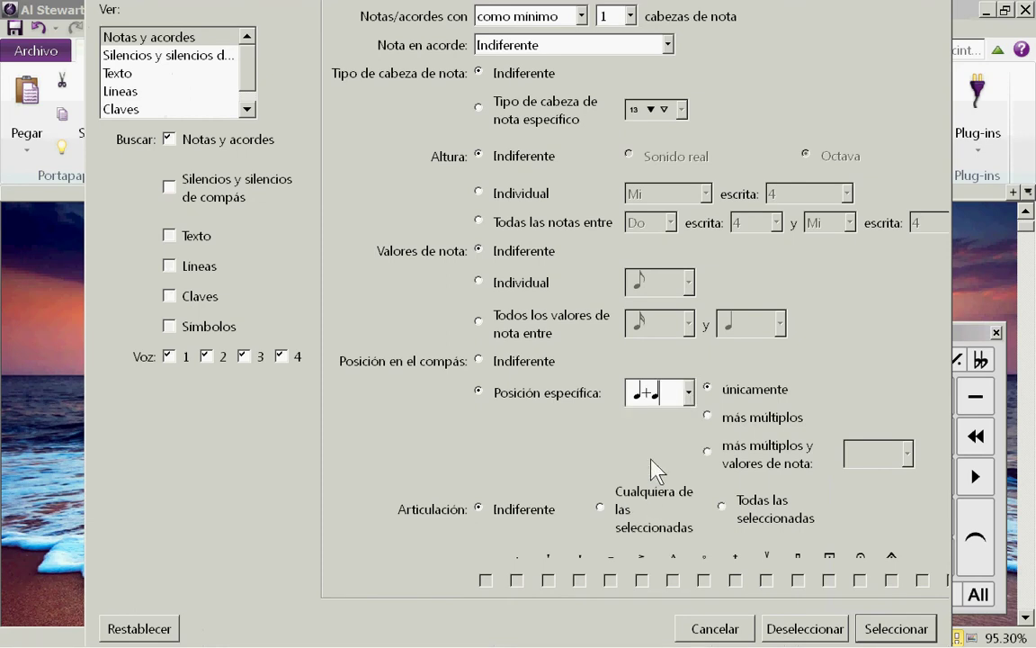
key("BackSpace")
key("BackSpace")
left_click(896, 629)
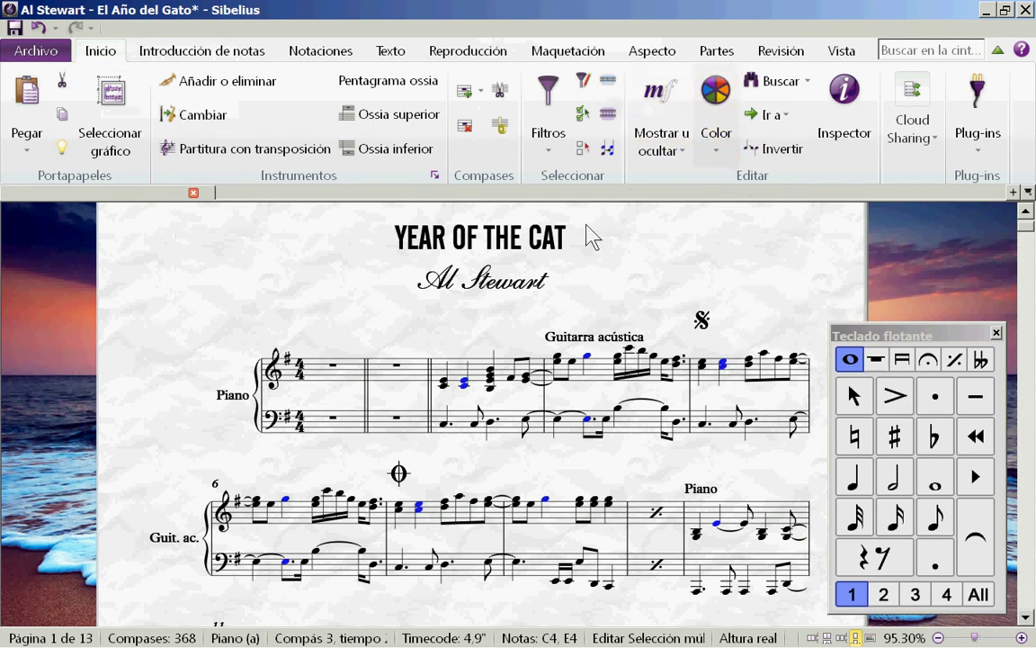
Step: Change the filter's specific bar position to an eighth note and select the matching notes
left_click(582, 81)
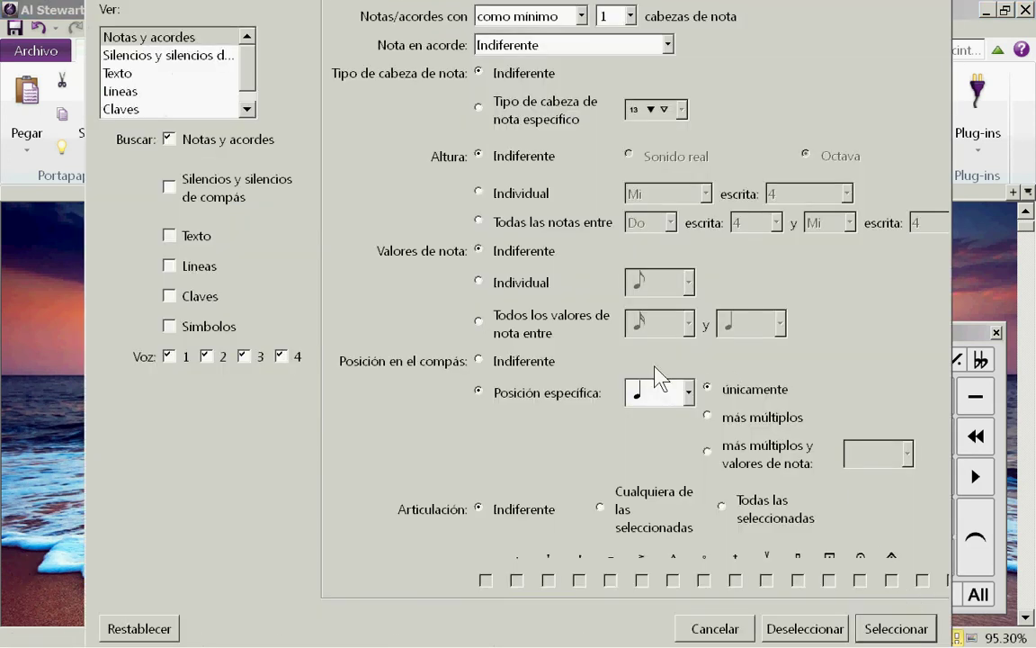
left_click(689, 392)
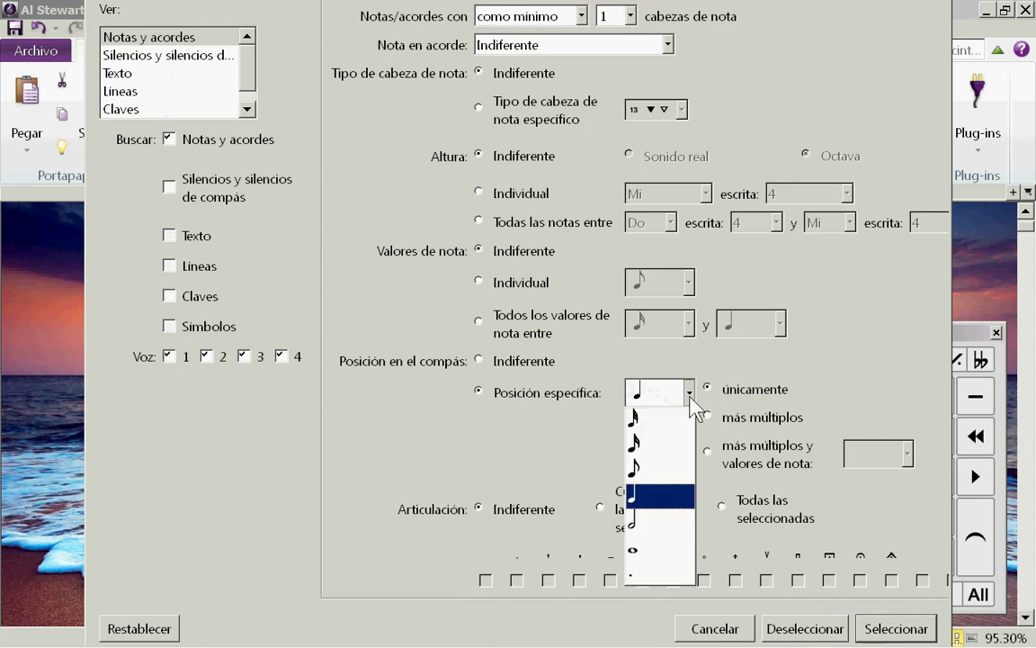
left_click(652, 483)
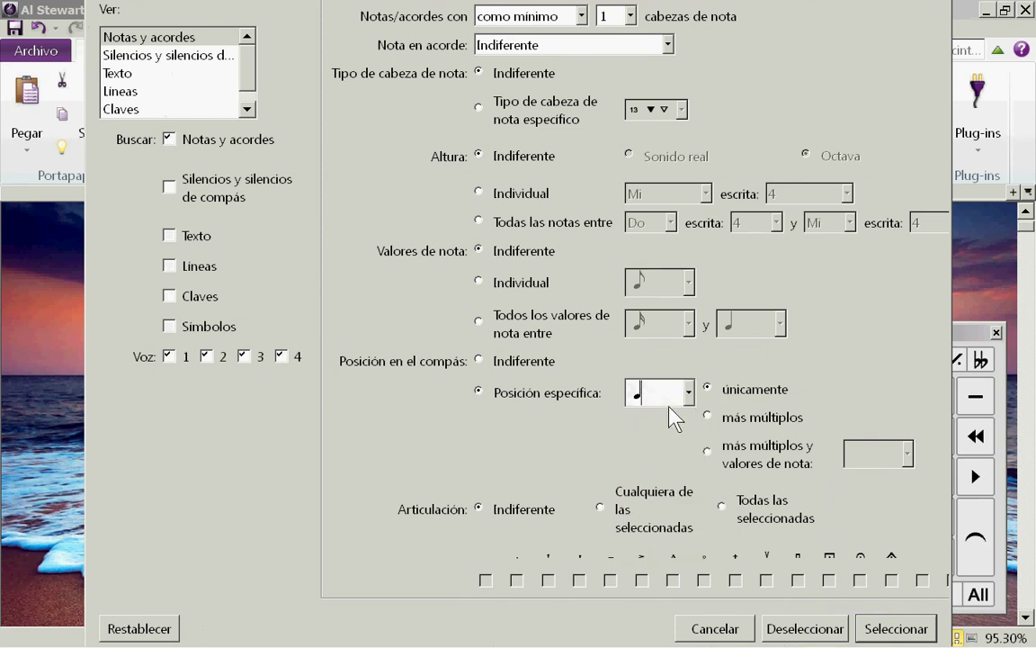
left_click(689, 393)
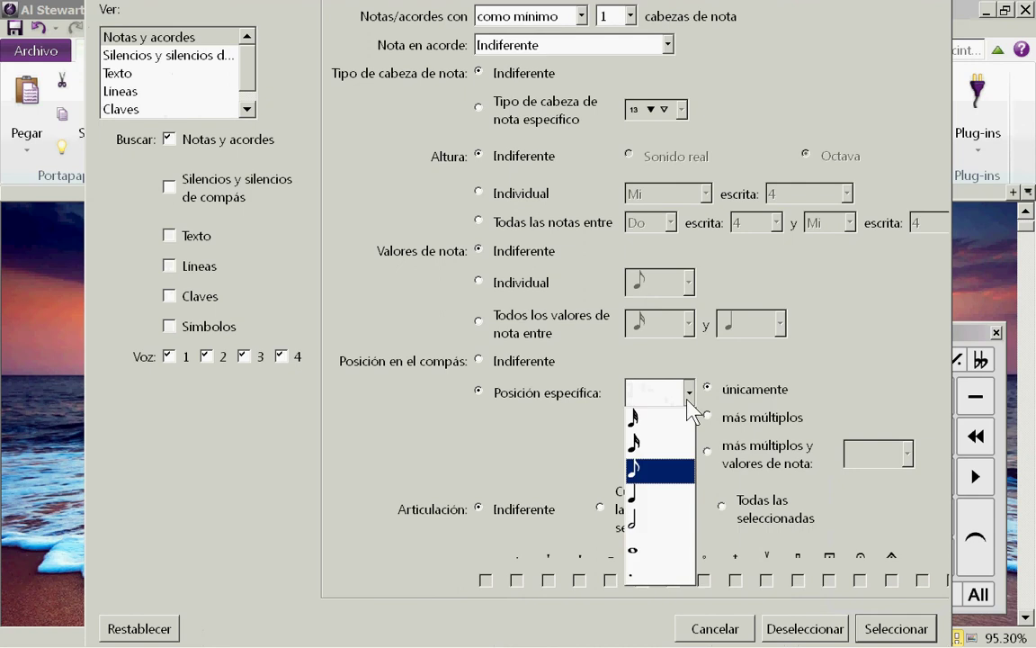
left_click(659, 474)
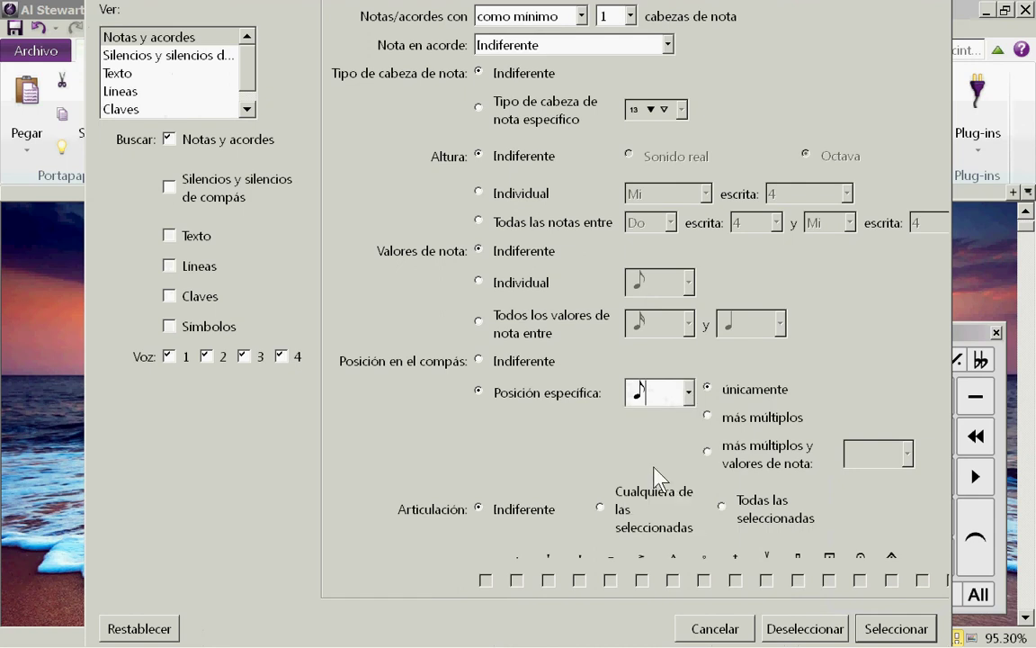
left_click(886, 627)
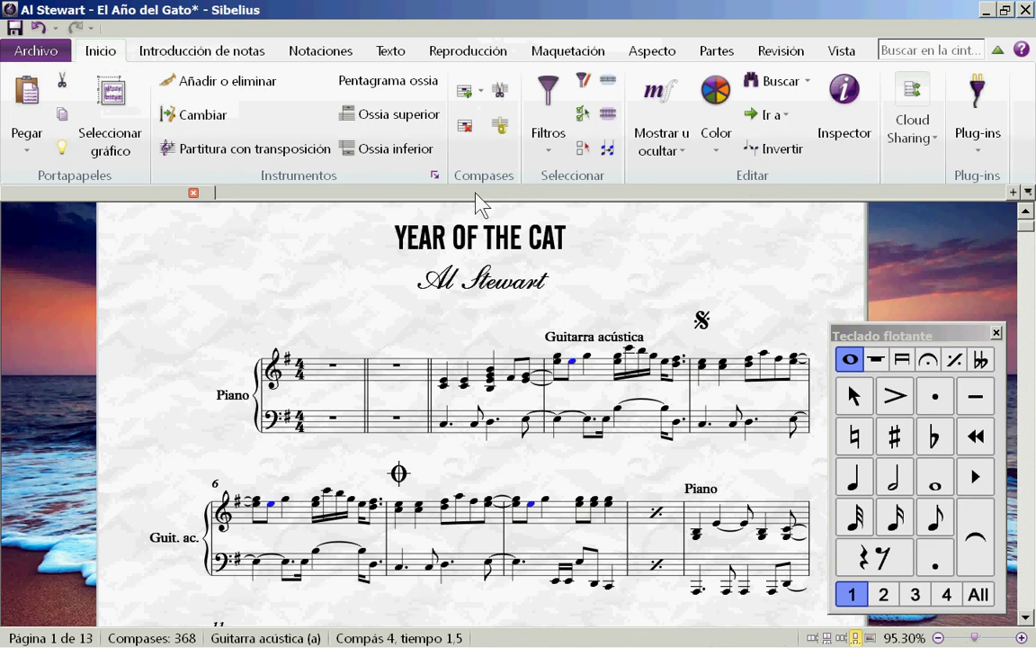
Step: Remove the half note from the specific bar position, keeping only the eighth note, and reselect the matching notes before clearing the selection
left_click(583, 81)
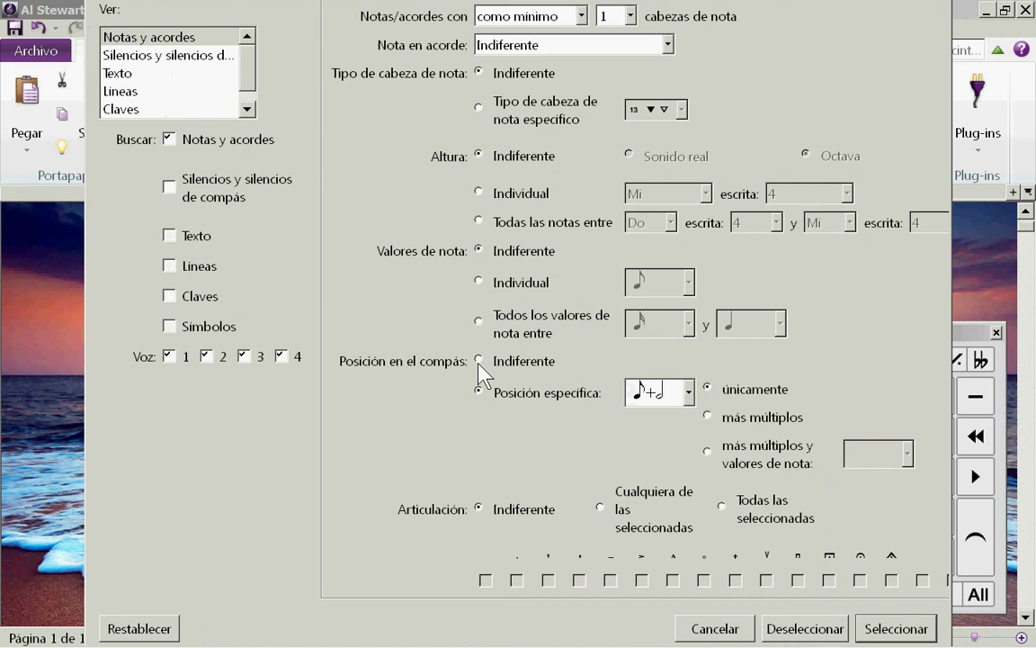
left_click(688, 394)
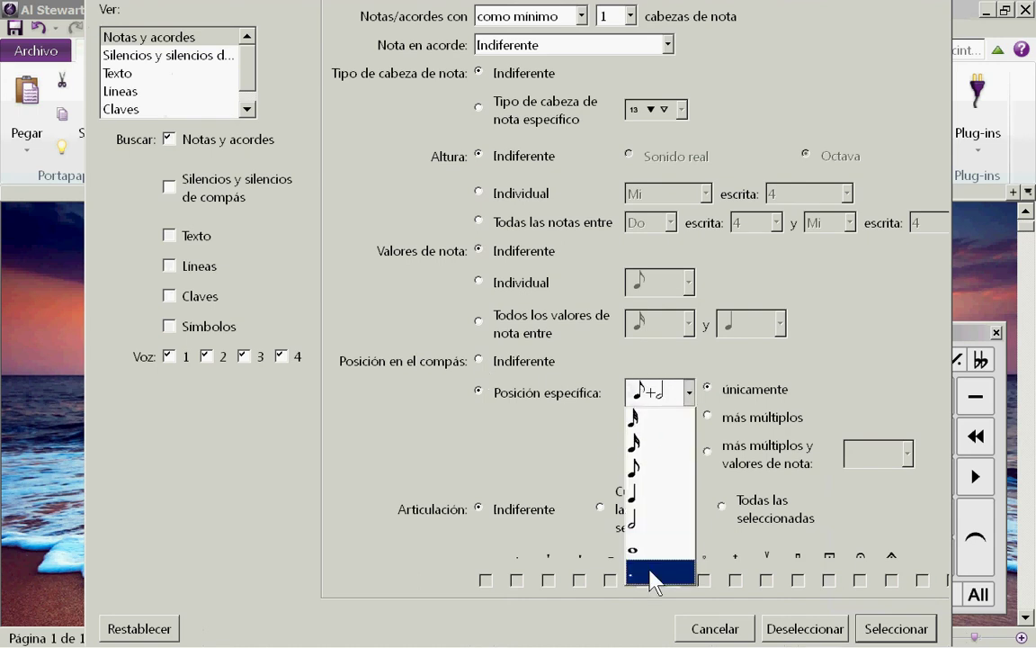
left_click(672, 396)
key("BackSpace")
key("BackSpace")
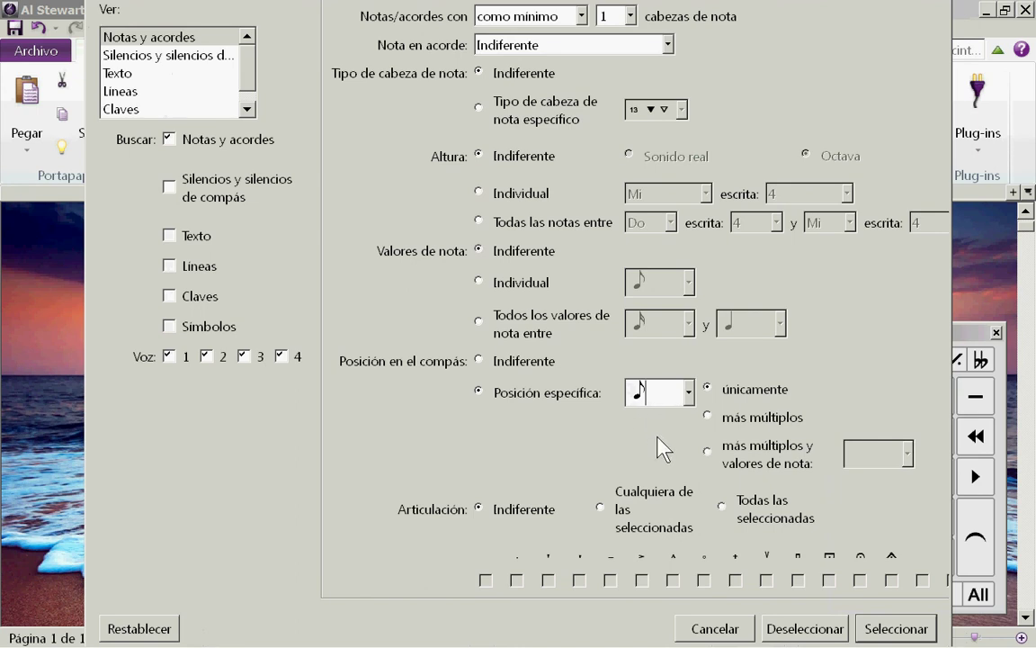
left_click(915, 631)
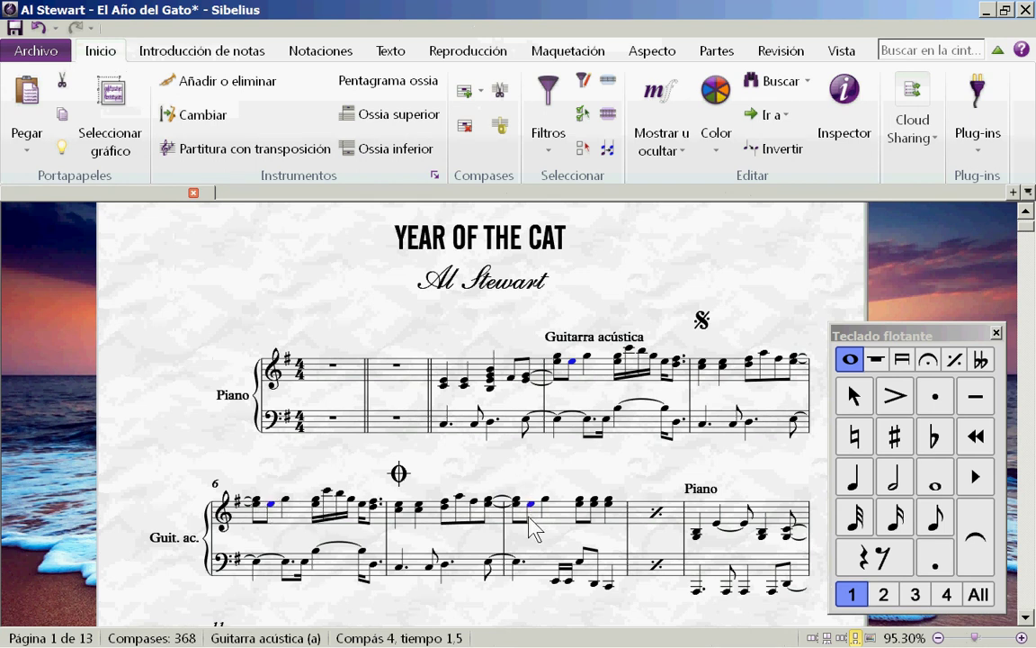
left_click(626, 297)
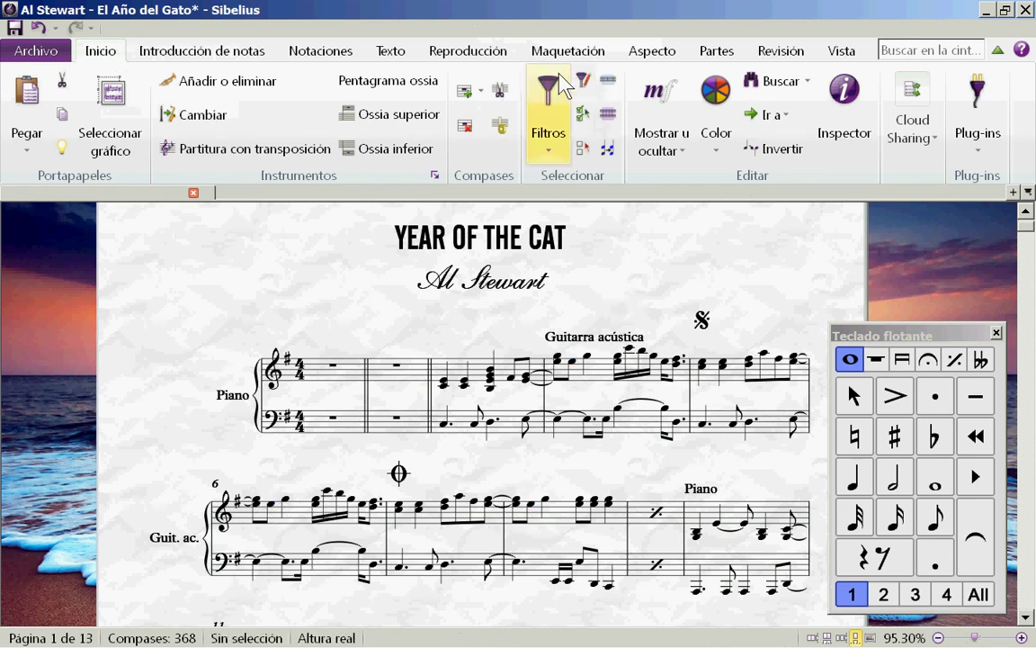
Step: Set the filter's specific bar position to a quarter note with únicamente, select the matching notes, and clear the selection
left_click(582, 84)
left_click(676, 393)
left_click(689, 394)
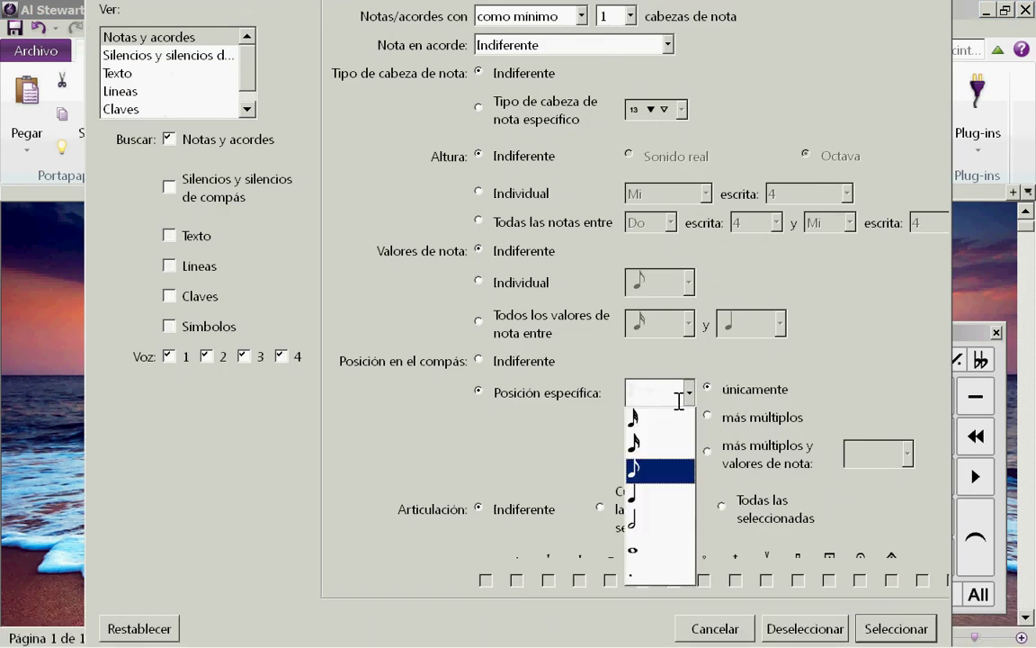
left_click(663, 493)
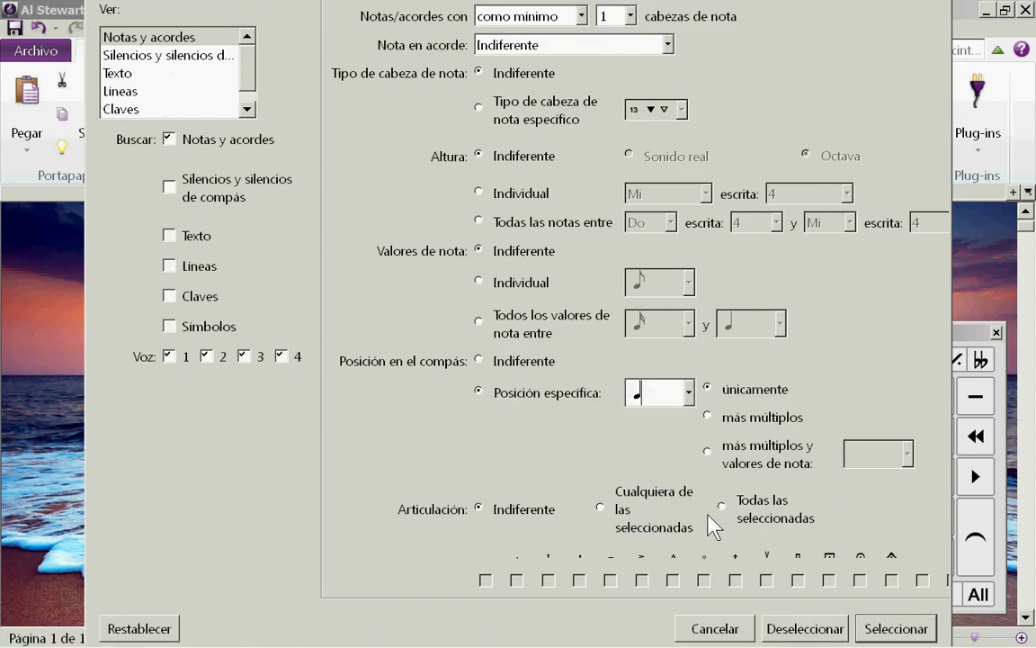
left_click(866, 628)
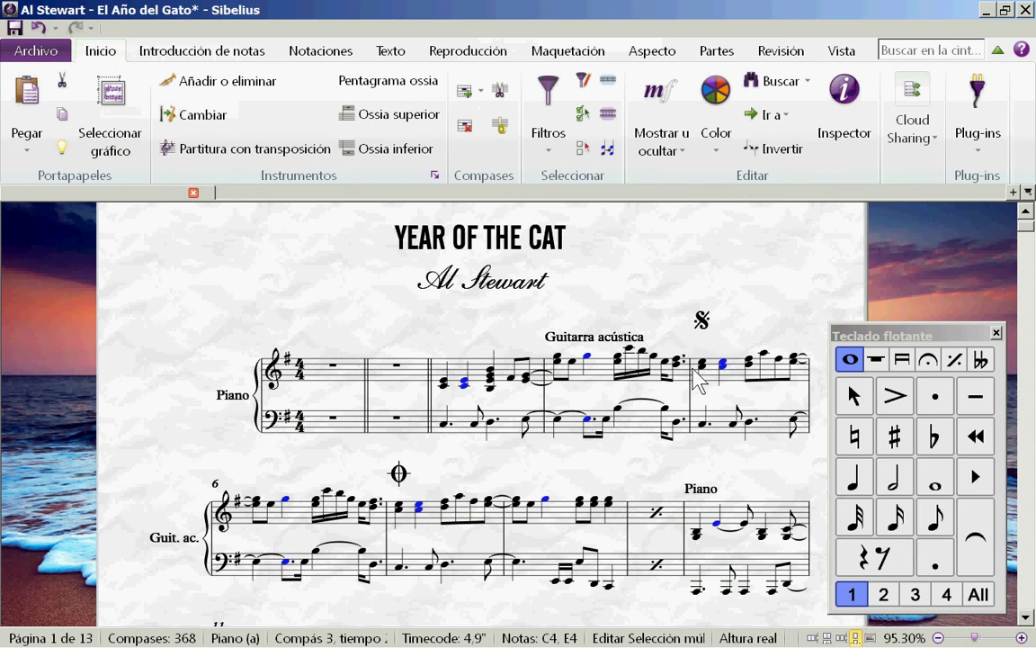
left_click(612, 305)
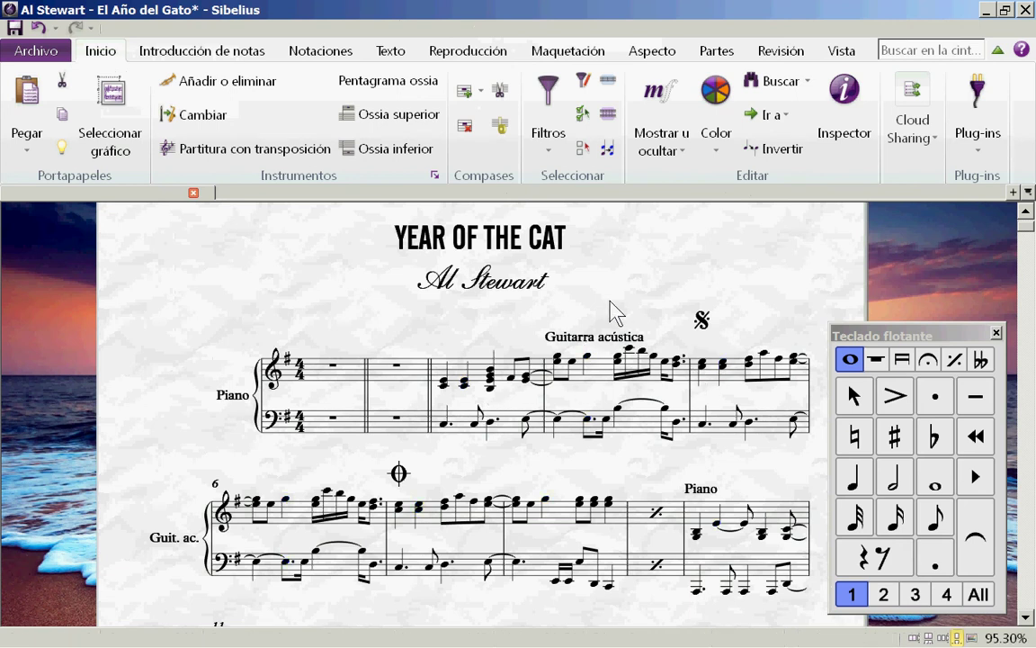
Step: Add a sixteenth note to the quarter-note bar position, select the matching notes, and clear the selection
left_click(585, 81)
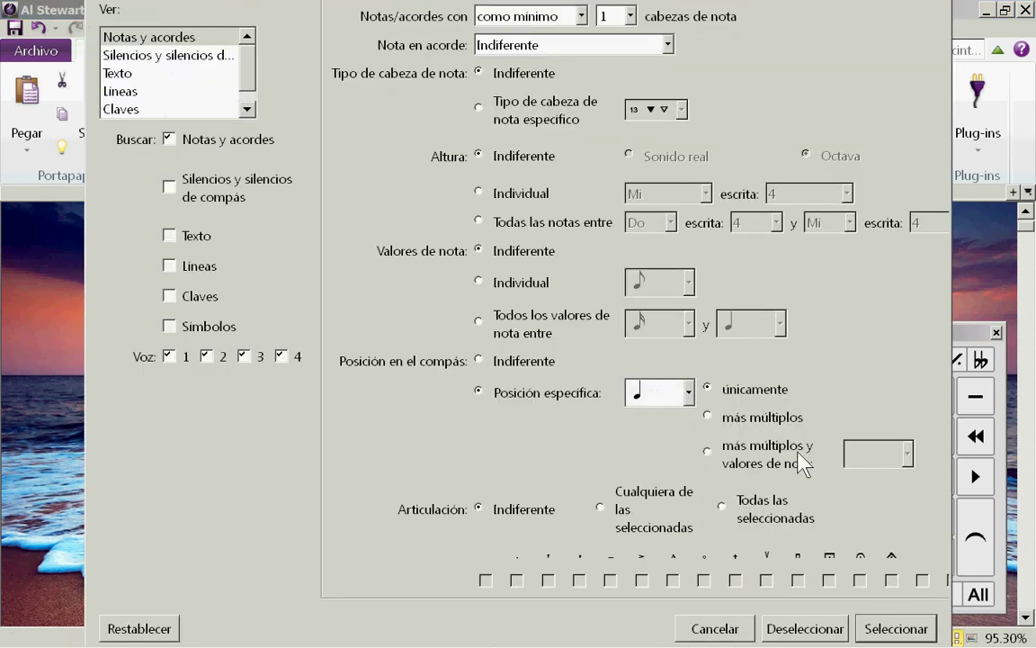
left_click(689, 392)
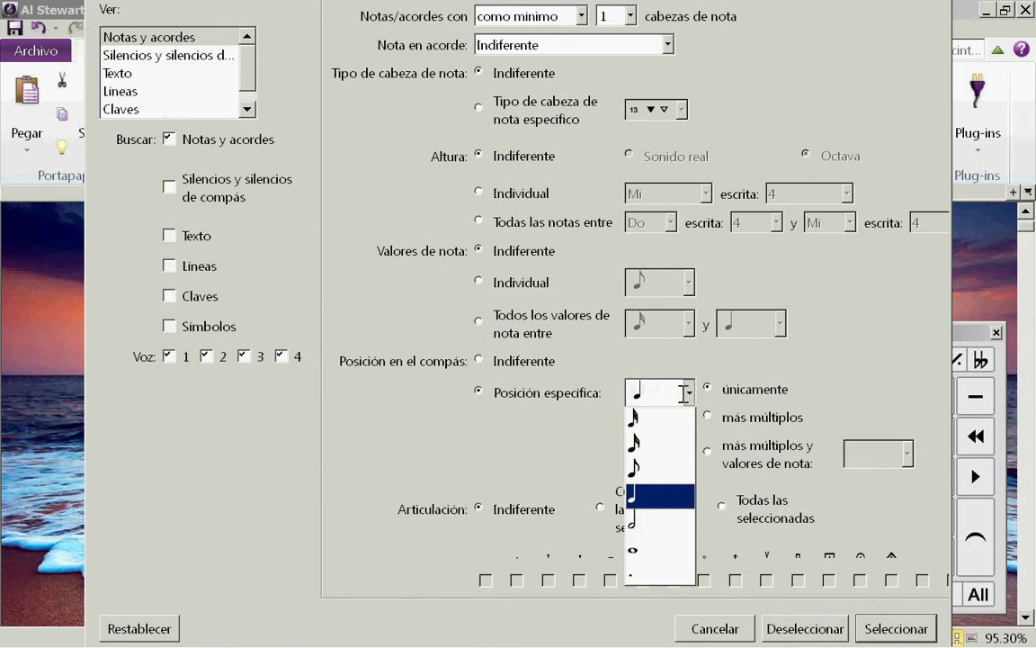
left_click(673, 392)
left_click(689, 400)
left_click(671, 508)
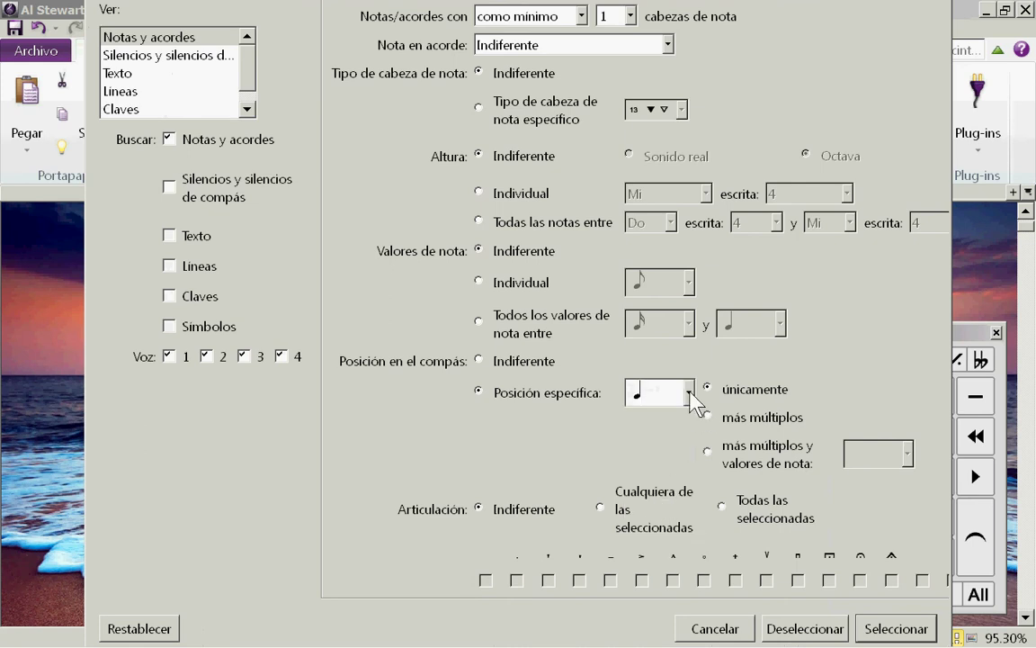
left_click(691, 394)
left_click(676, 447)
left_click(921, 634)
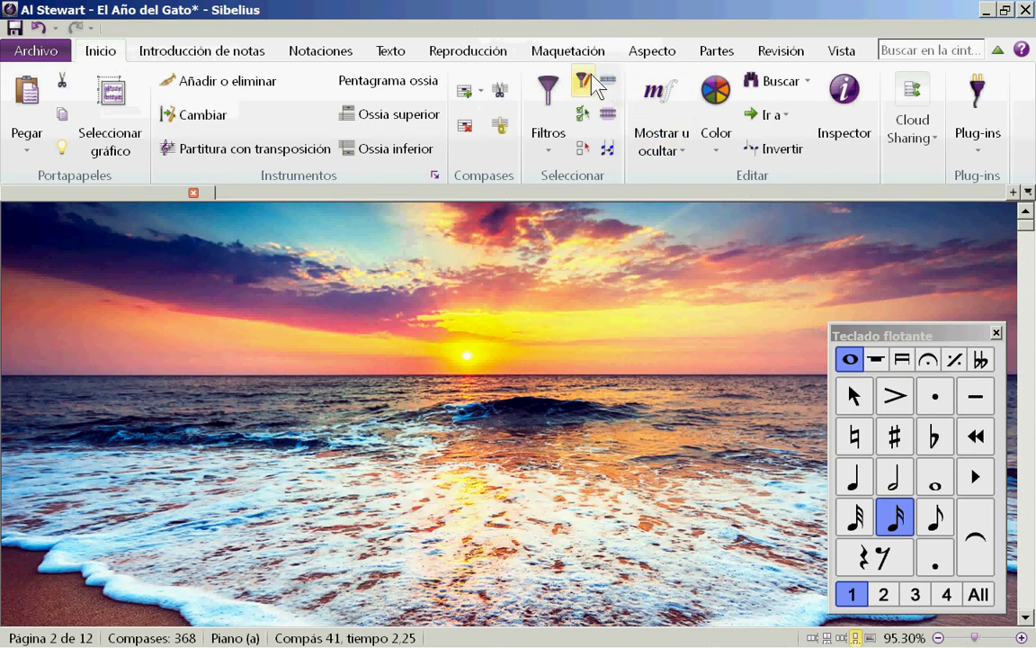
left_click(634, 396)
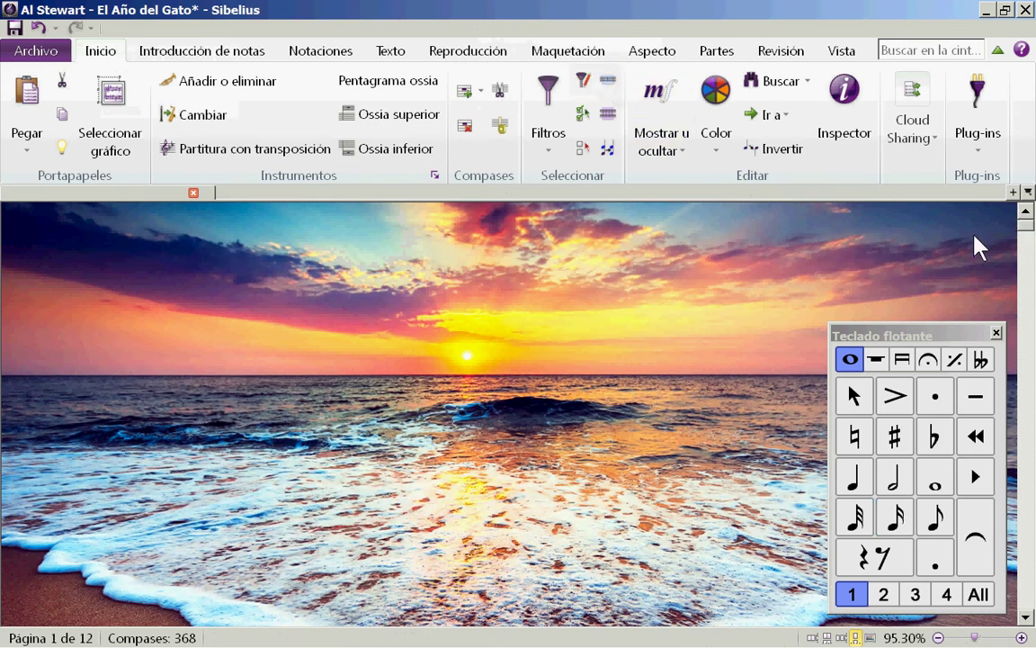
Step: Reapply the quarter-plus-sixteenth position filter from the start of the score, inspect the first page, and clear the selection
scroll(720, 302, "down", 5)
scroll(1031, 229, "up", 5)
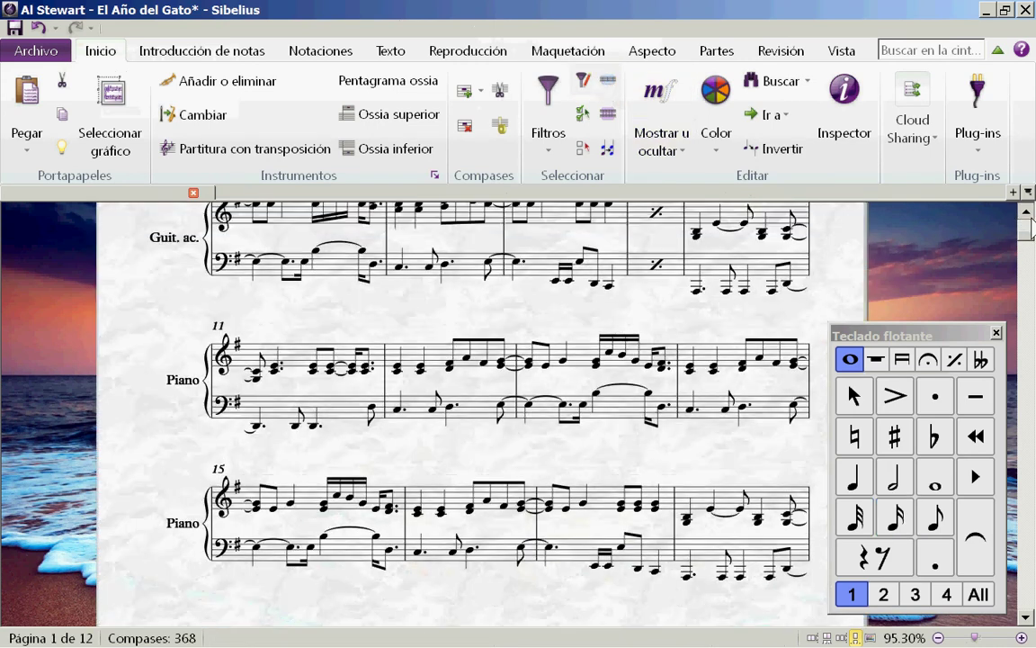
scroll(1031, 229, "up", 2)
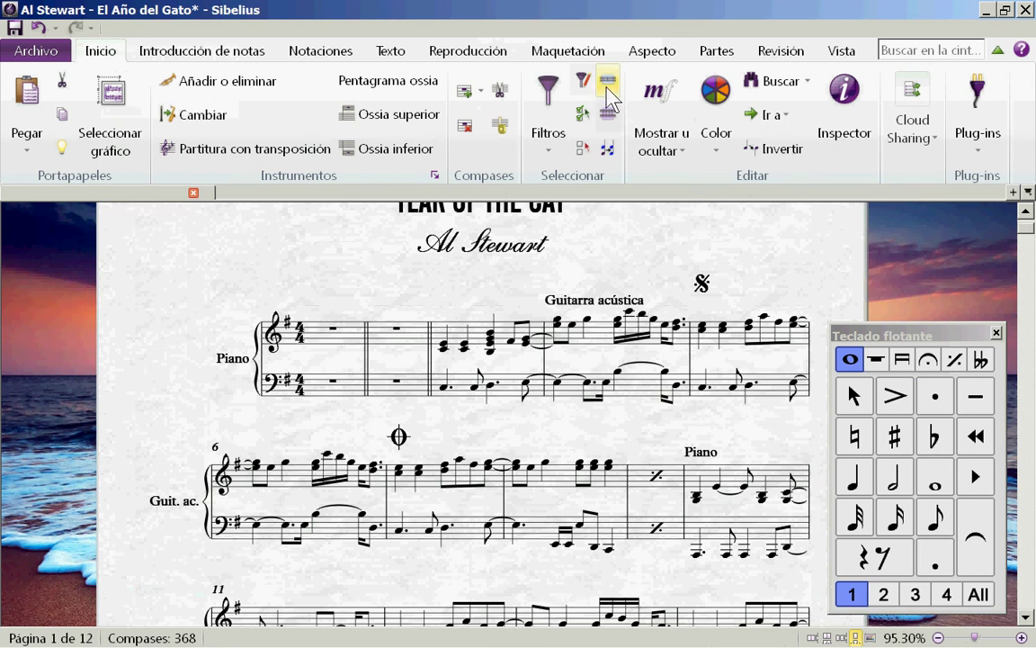
left_click(583, 81)
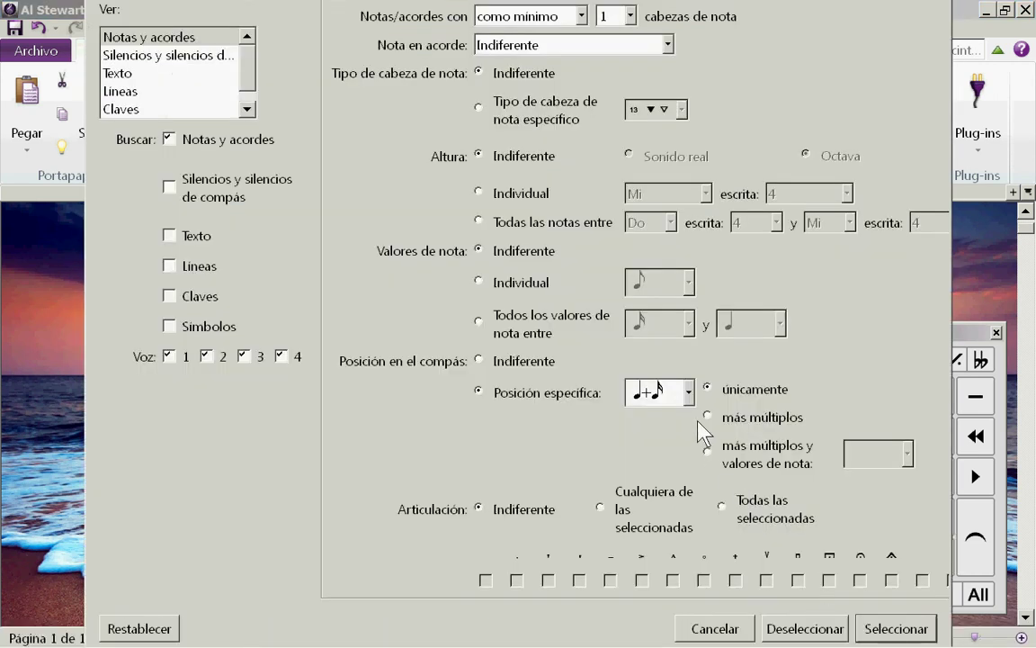
left_click(907, 624)
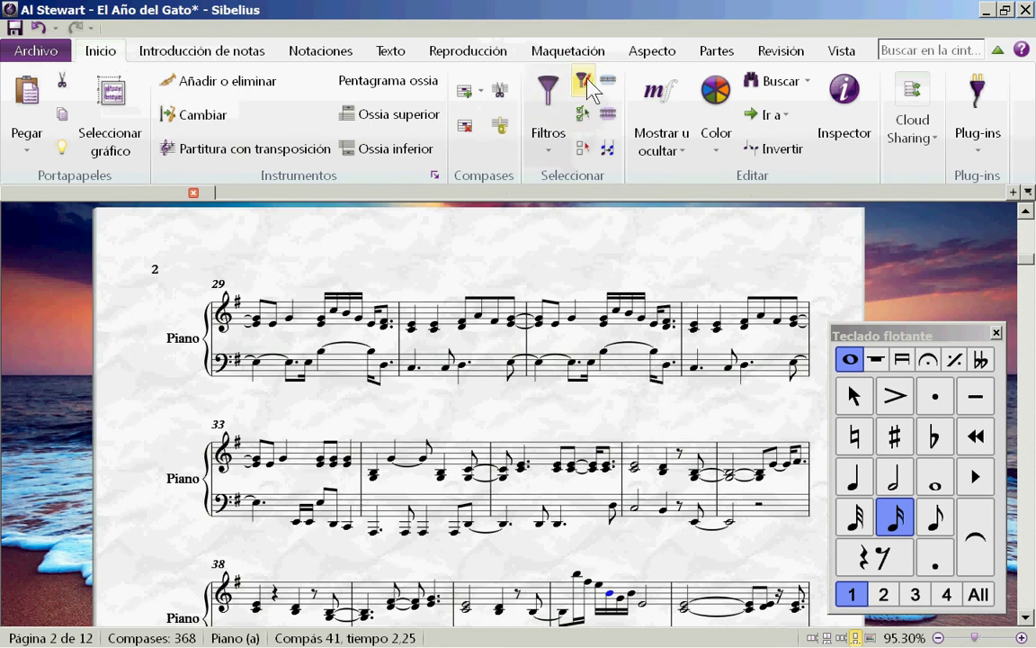
left_click_drag(531, 258, 531, 620)
scroll(725, 480, "up", 7)
left_click_drag(673, 310, 619, 259)
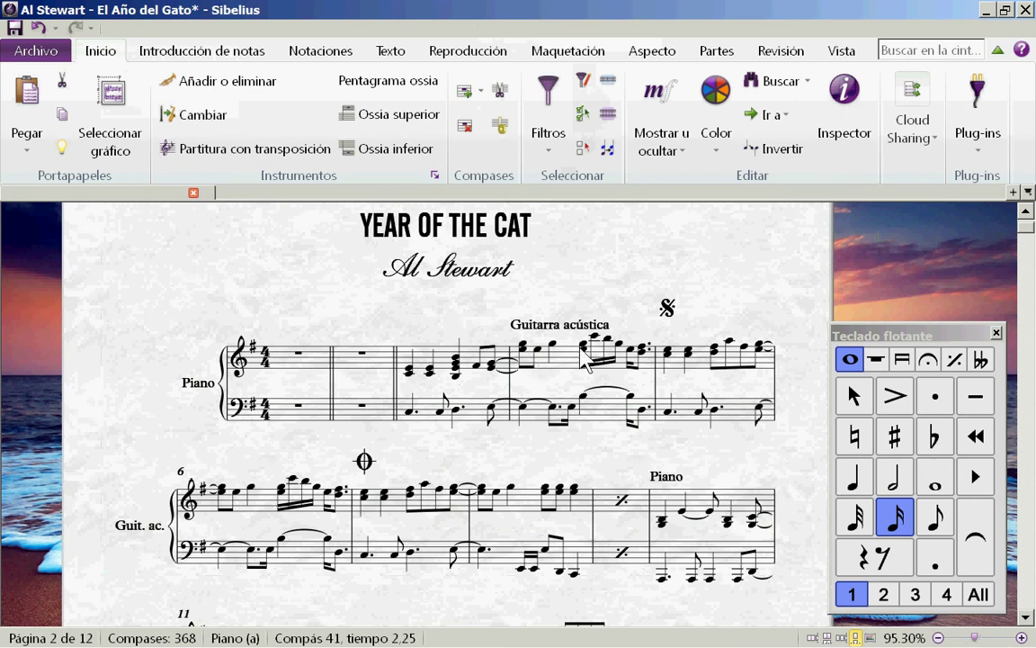
key("Escape")
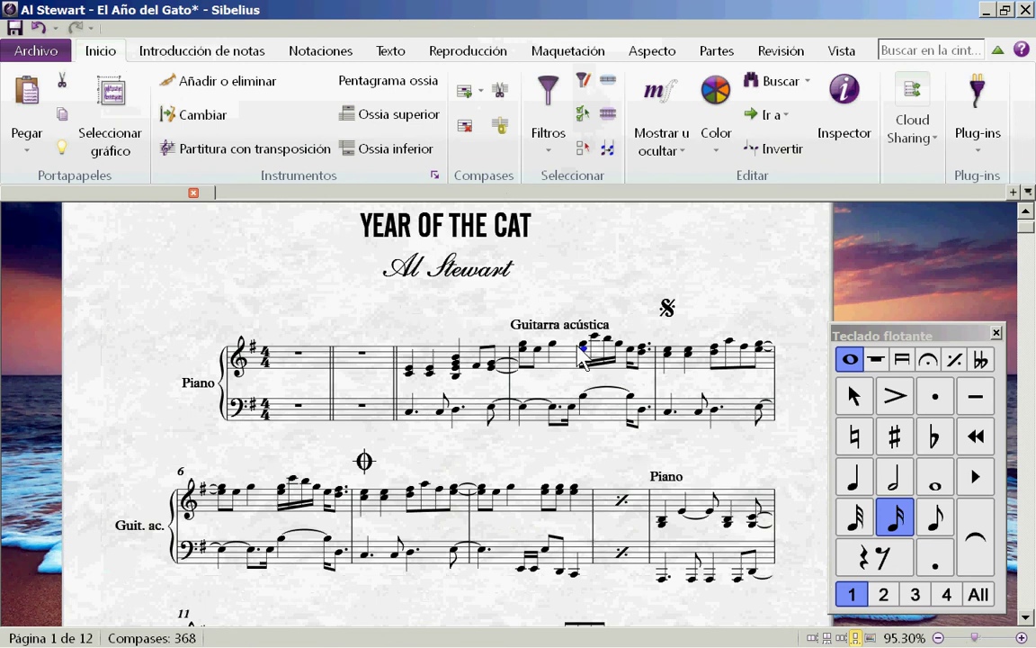
left_click(603, 245)
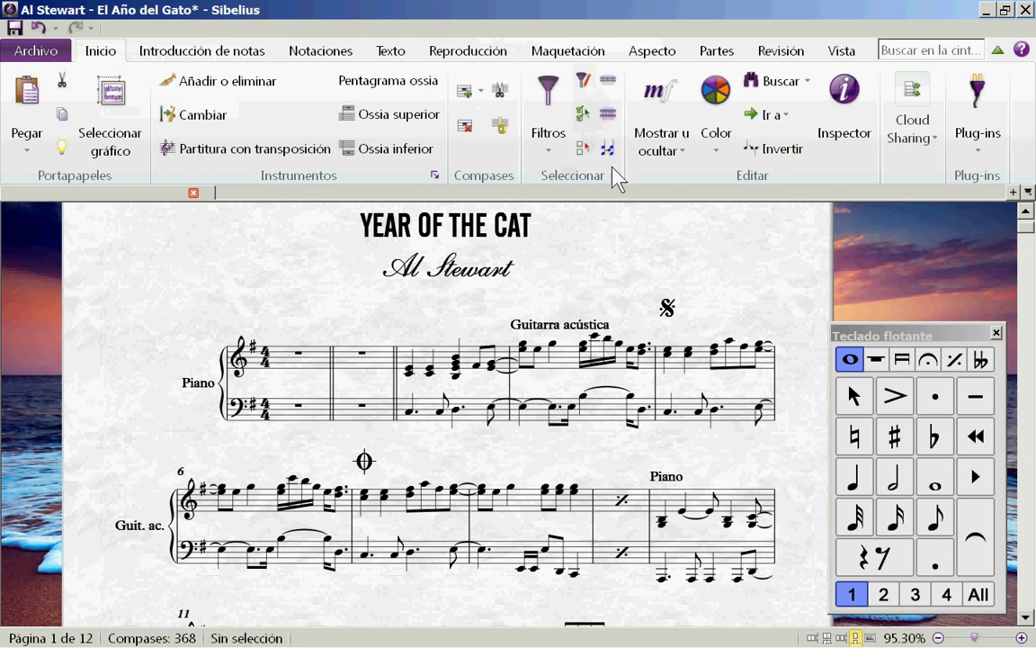
Step: Change the specific bar position to a half note only, select the matching notes, and clear the selection
left_click(583, 81)
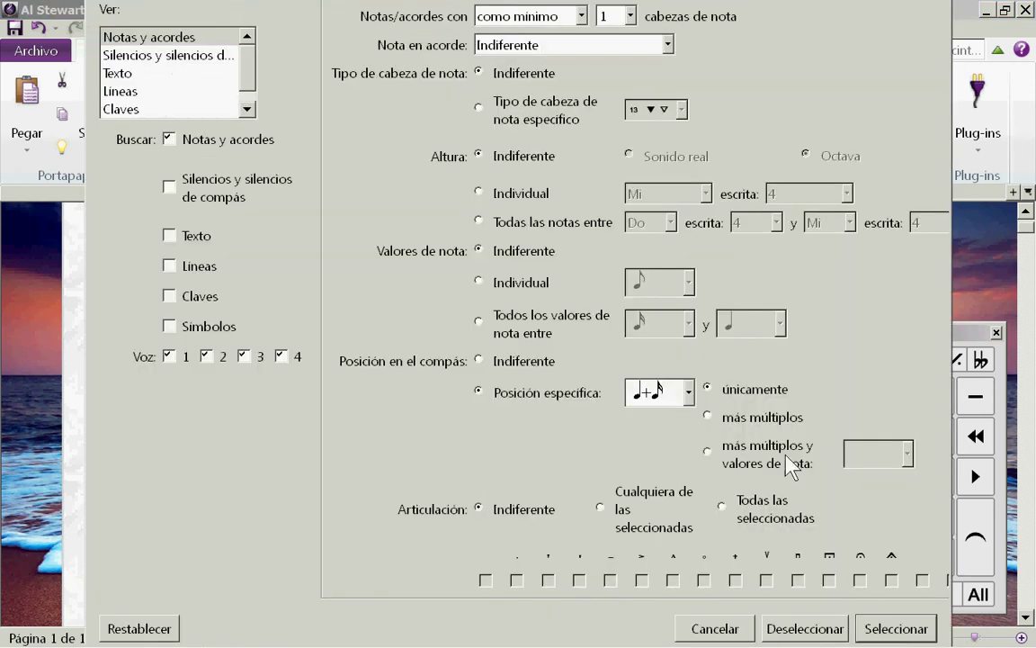
left_click(691, 392)
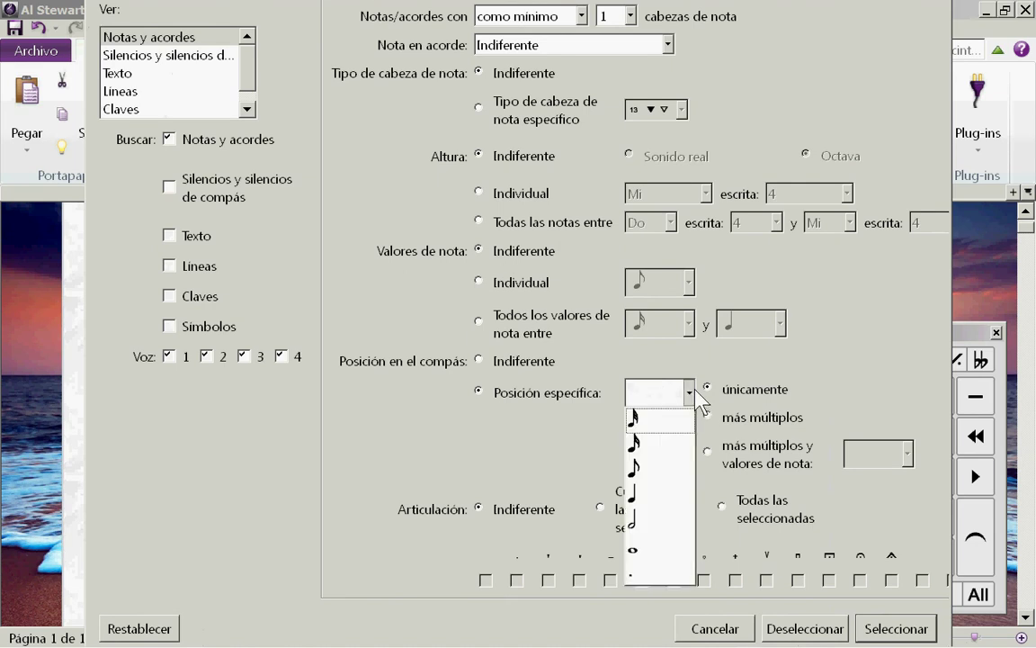
left_click(659, 522)
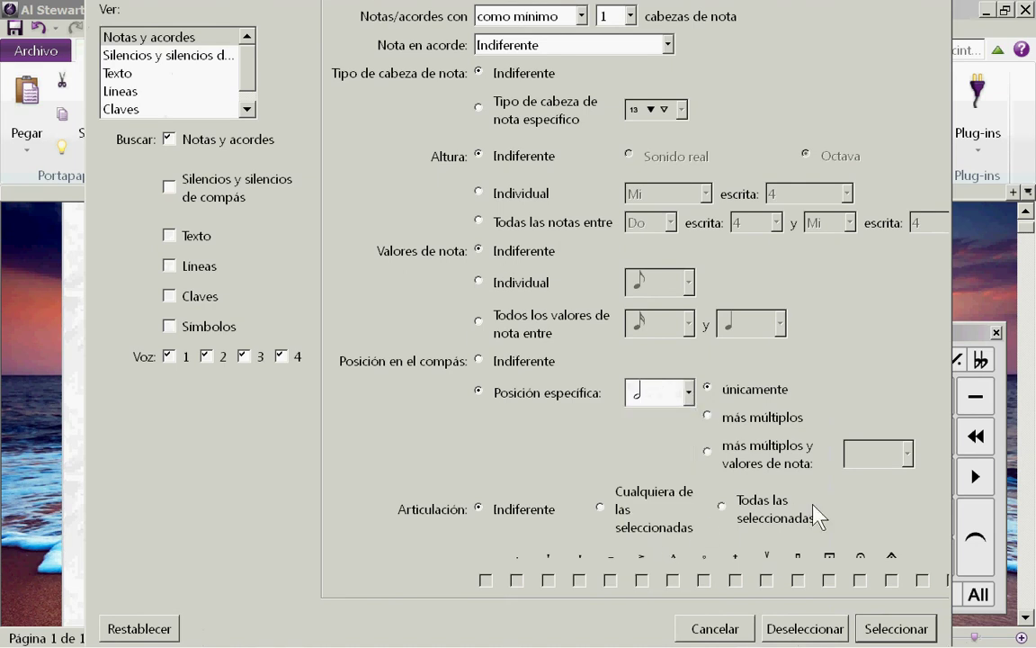
left_click(897, 629)
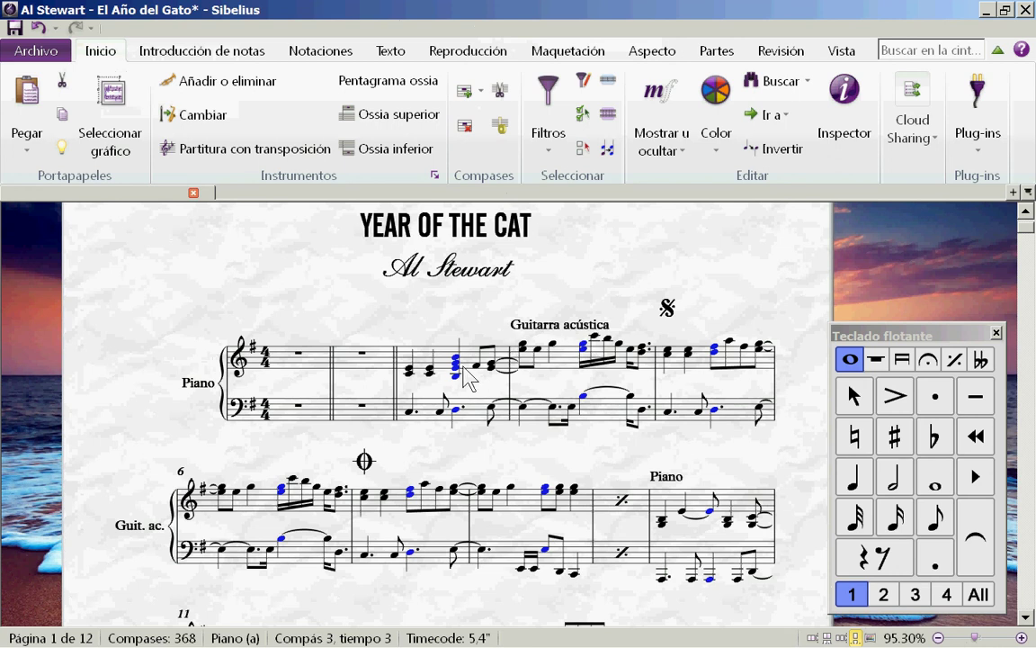
left_click(647, 301)
Step: Set the specific bar position to a quarter note with the más múltiplos option and select the matching notes
left_click(582, 81)
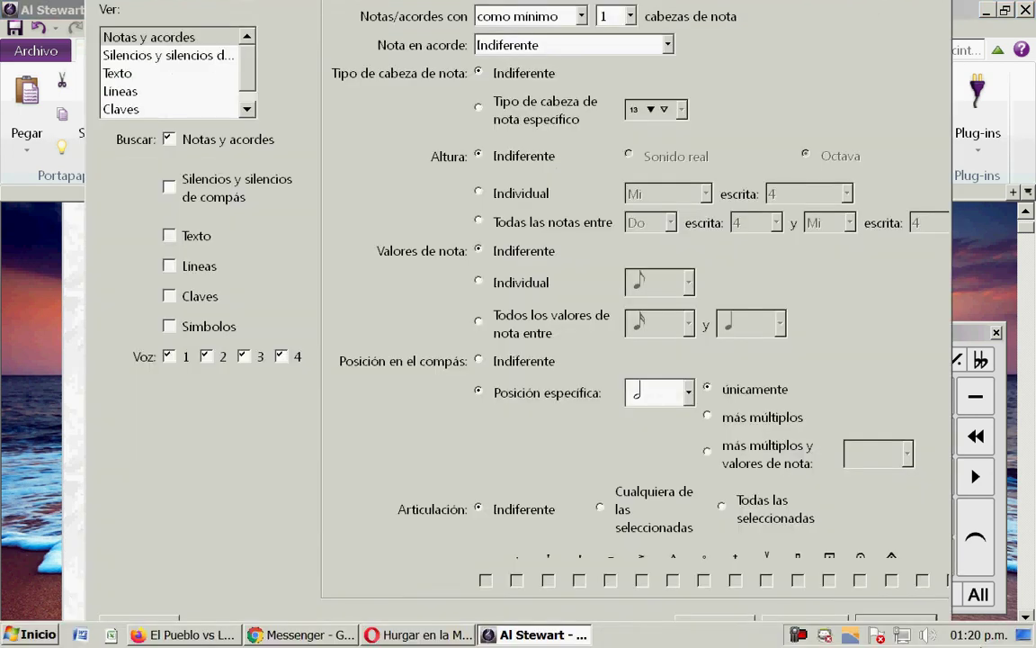
left_click(688, 393)
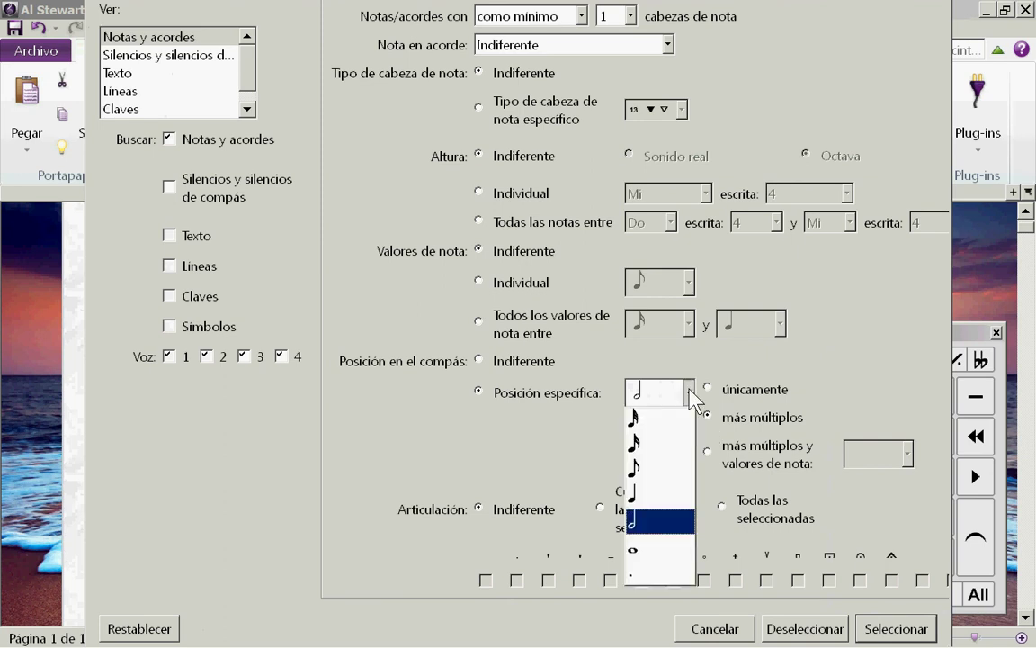
left_click(652, 497)
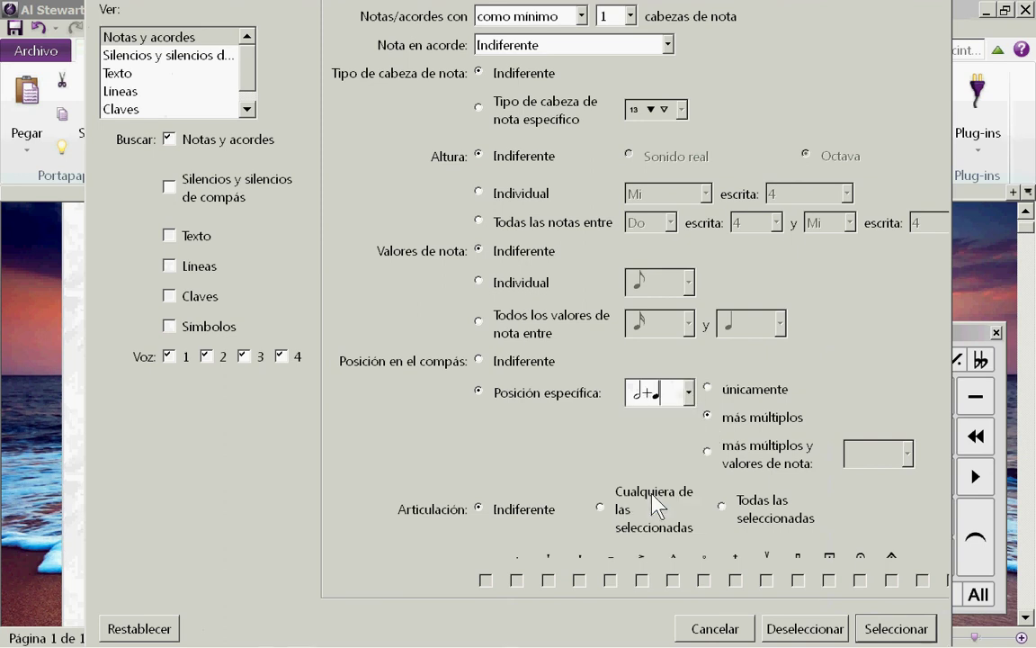
key("BackSpace")
key("BackSpace")
key("BackSpace")
left_click(689, 392)
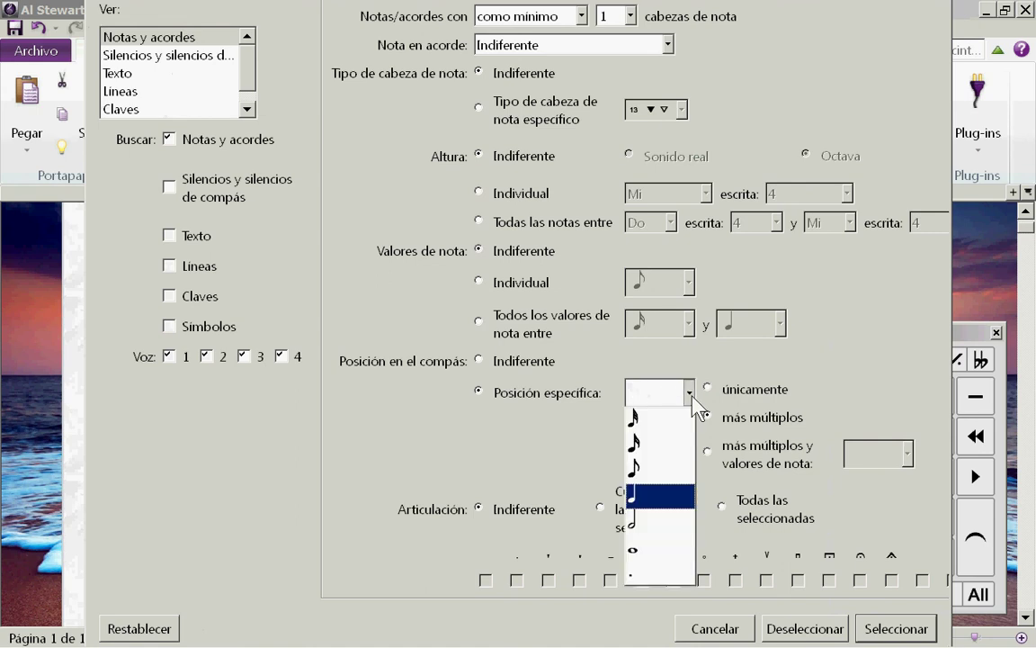
left_click(655, 494)
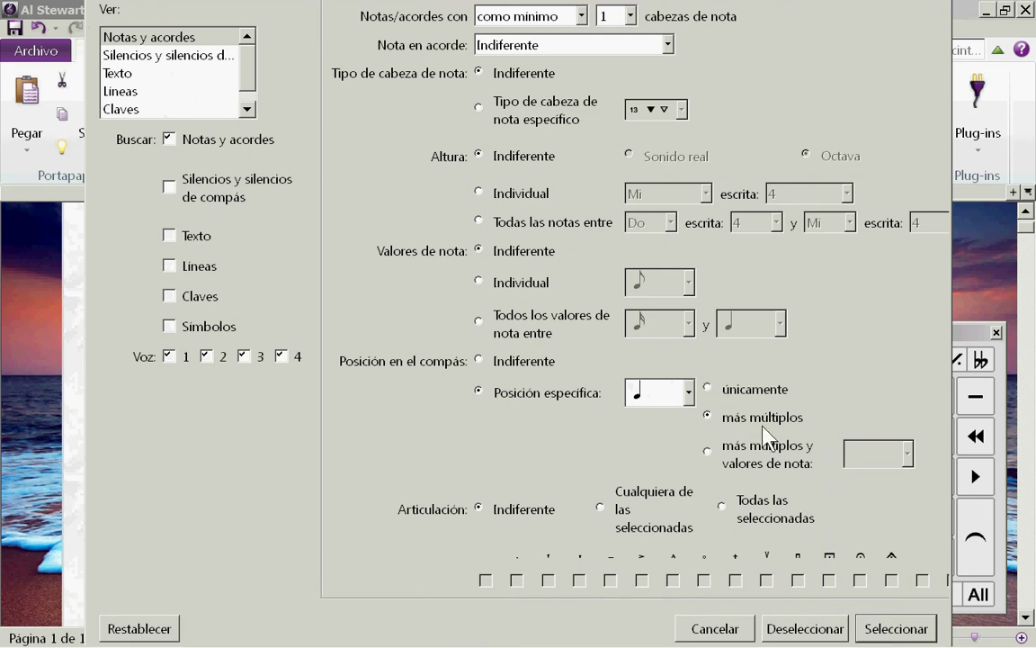
left_click(902, 628)
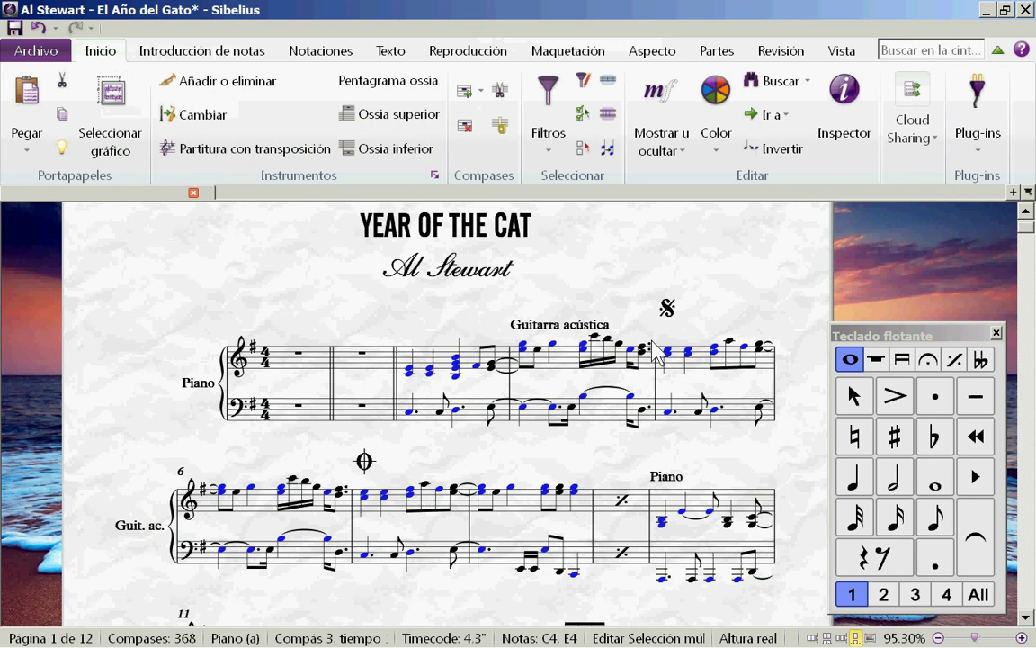
Step: Reapply the unchanged quarter-note más múltiplos filter and clear the selection
left_click(585, 83)
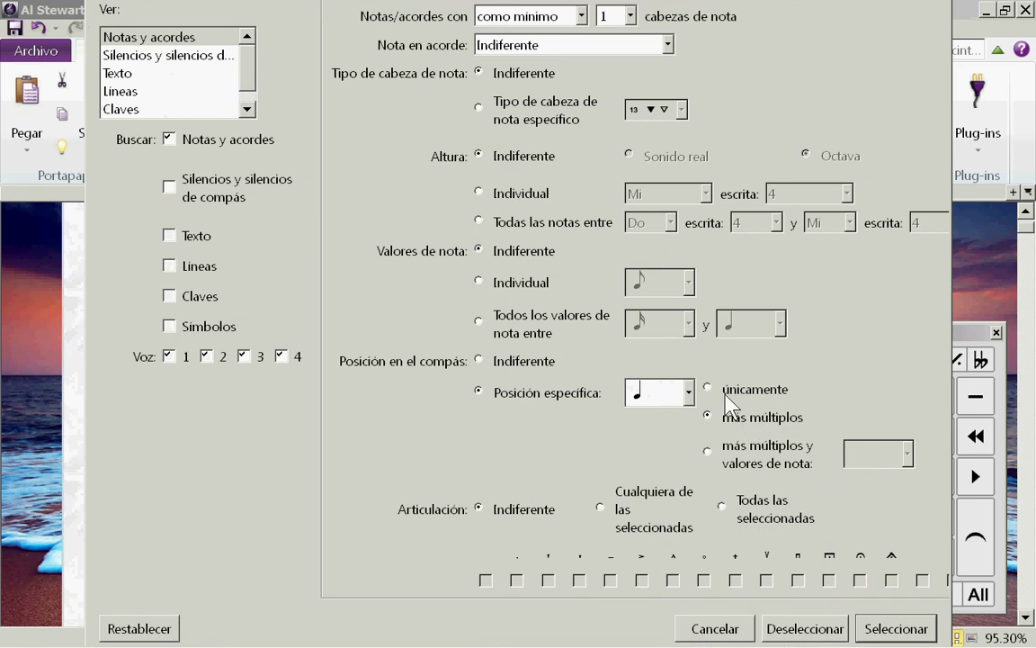
left_click(896, 628)
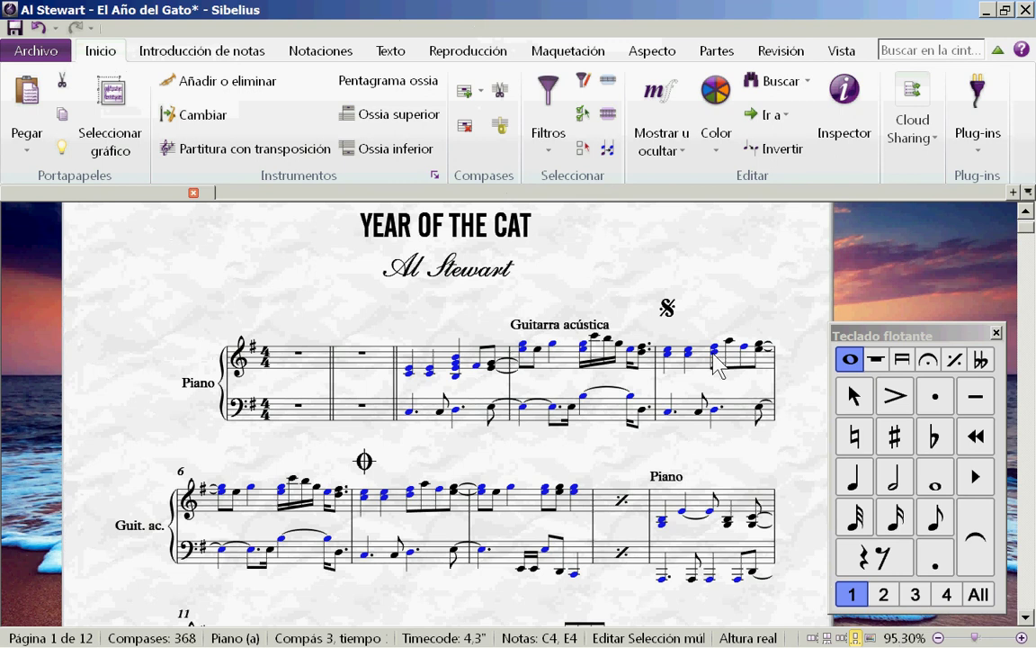
key("Escape")
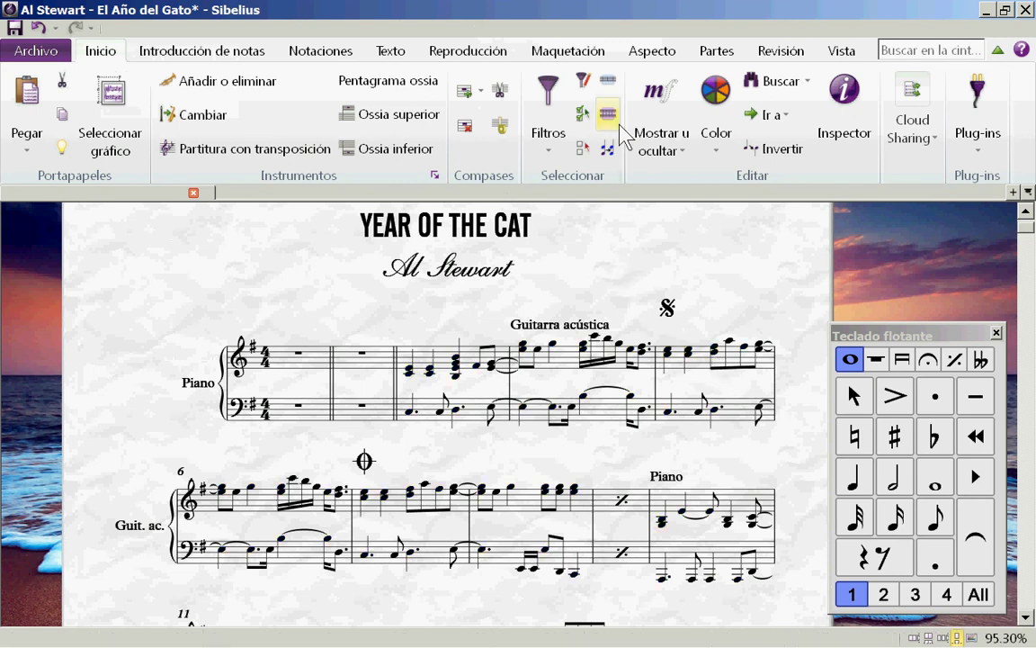
Step: Switch the quarter-note bar position back to únicamente and select the matching notes
left_click(572, 81)
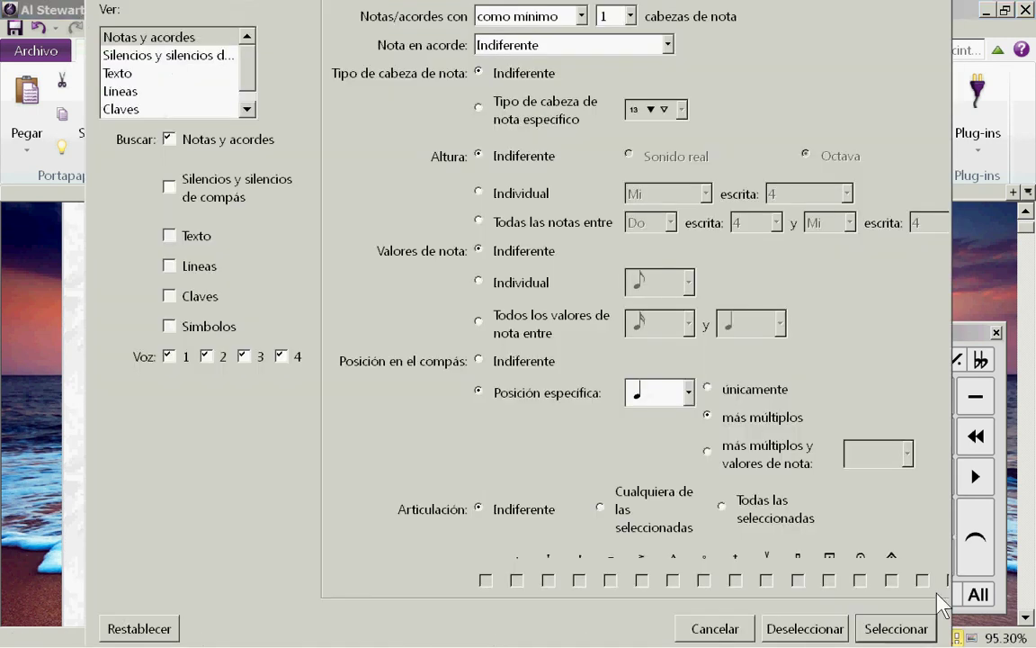
left_click(723, 388)
left_click(893, 627)
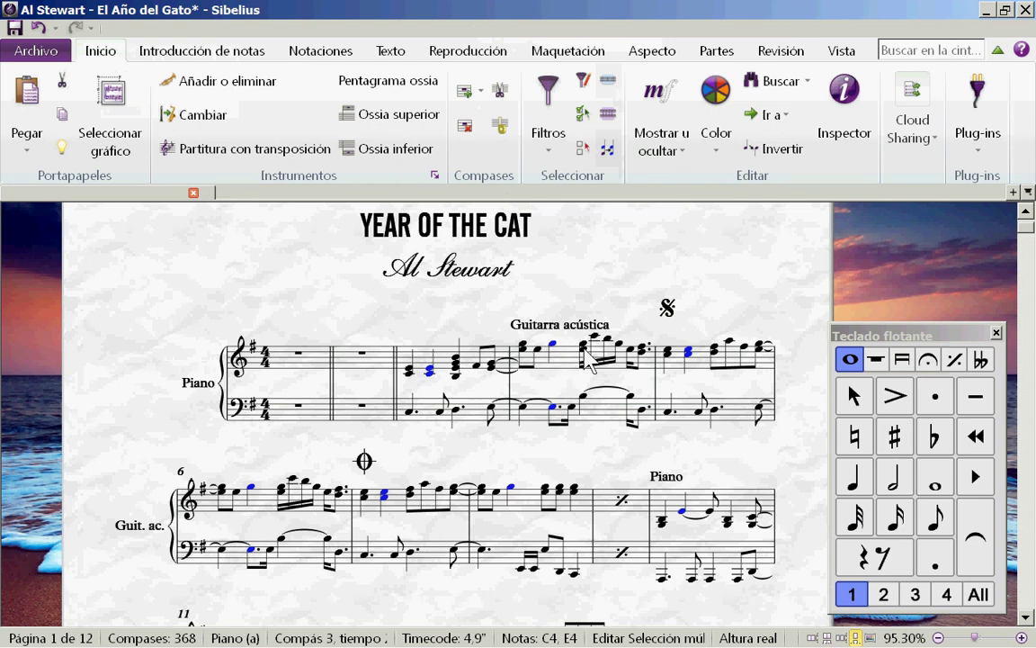
Step: Check individual notes on the third and fourth beats of bar 4 and the first beat of bar 5 for their bar positions
left_click(585, 352)
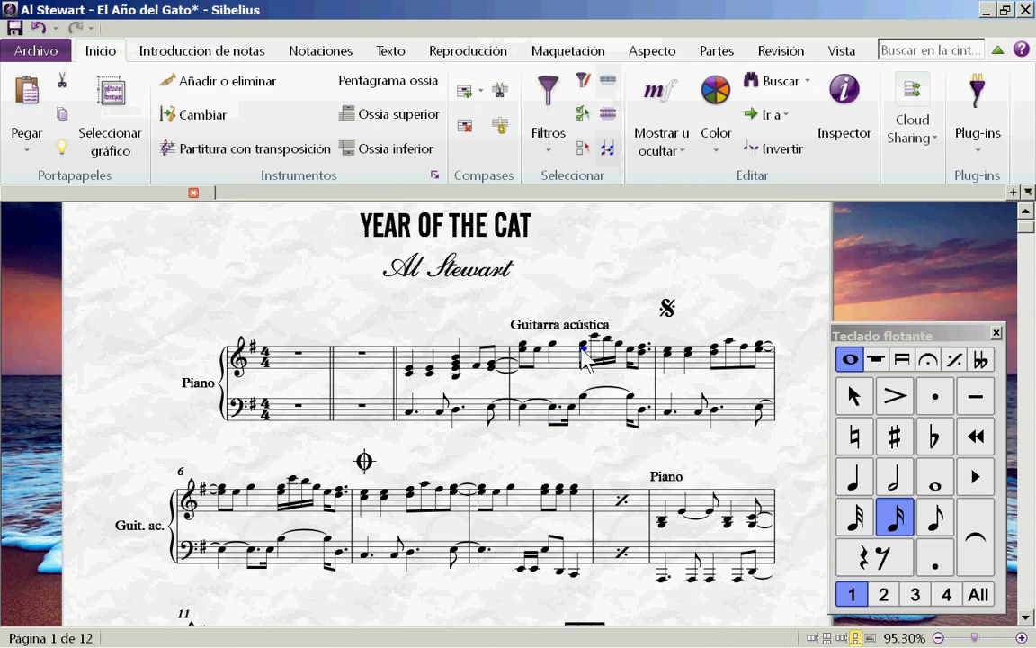
left_click(635, 350)
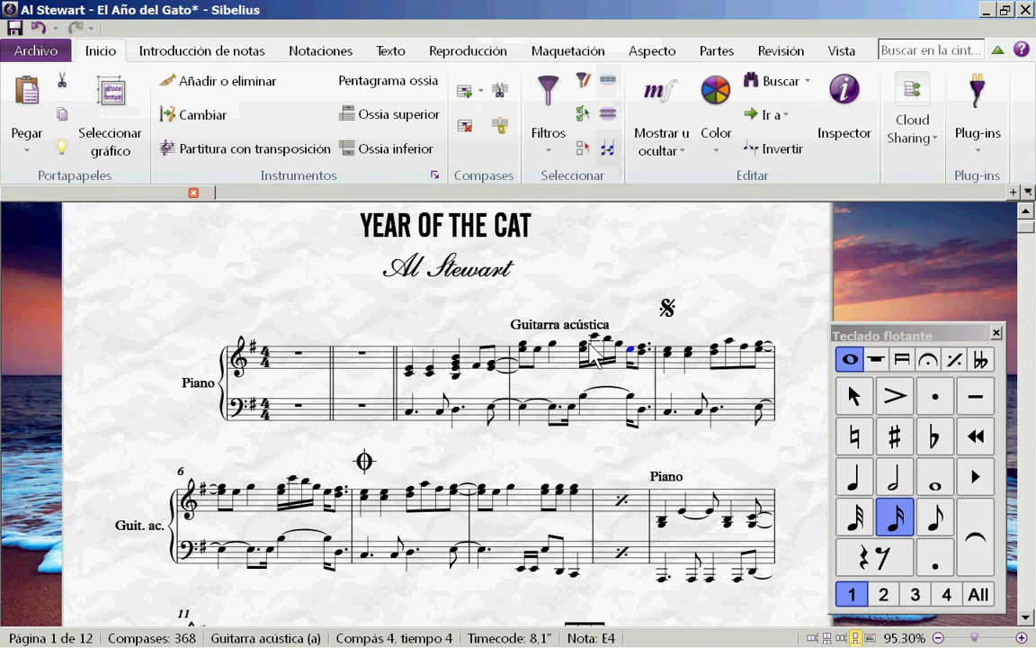
left_click(586, 345)
left_click(632, 351)
left_click(668, 354)
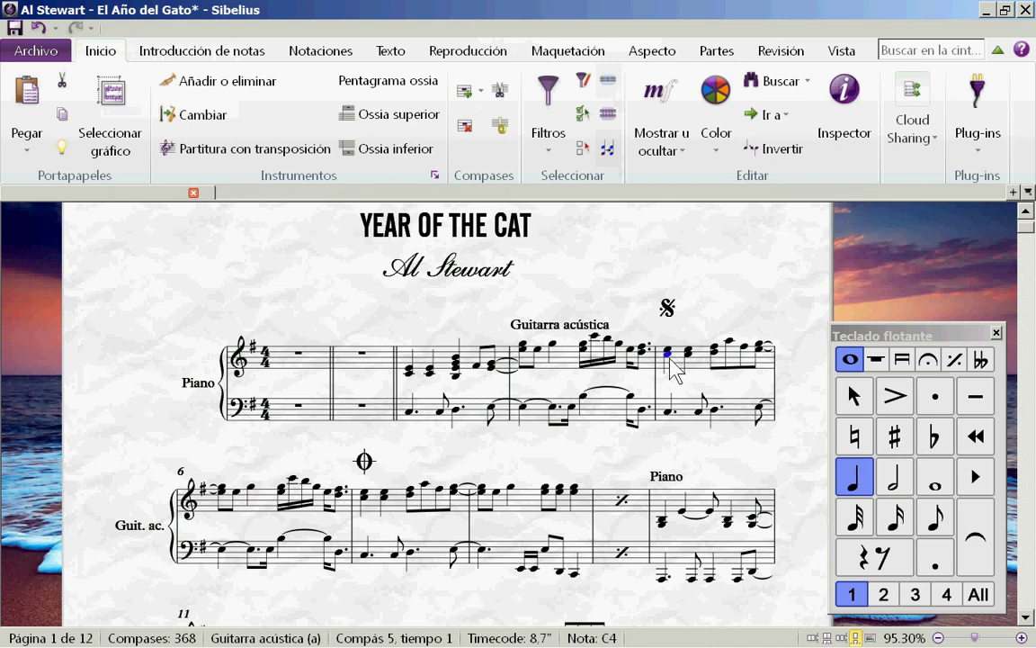
left_click(634, 352)
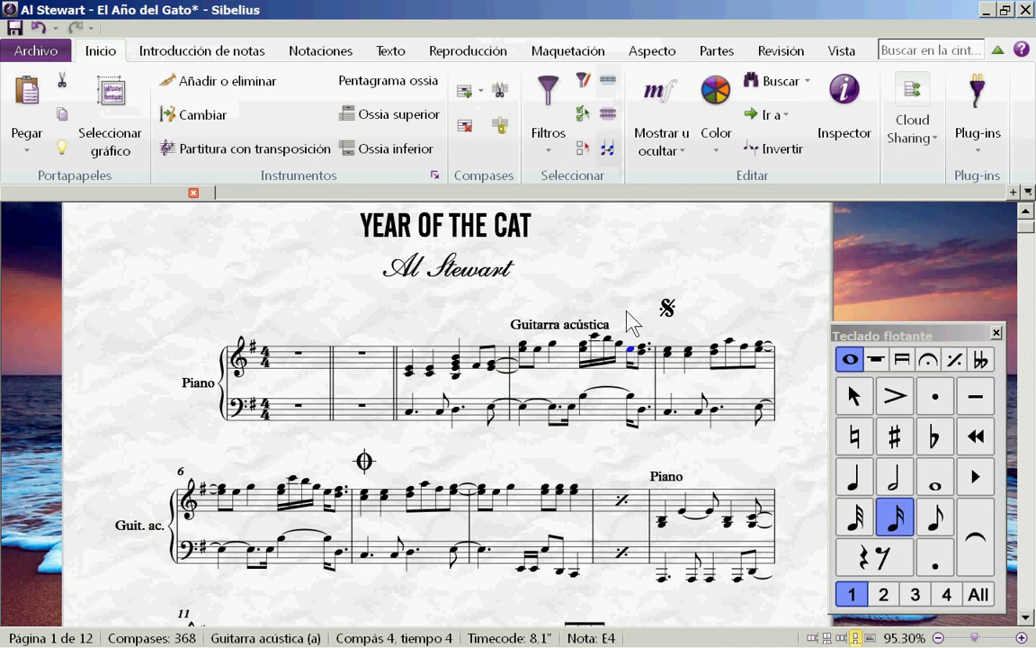
Step: Set the filter to exactamente 1 notehead and the quarter-note position to más múltiplos y valores de nota with an eighth note
left_click(582, 88)
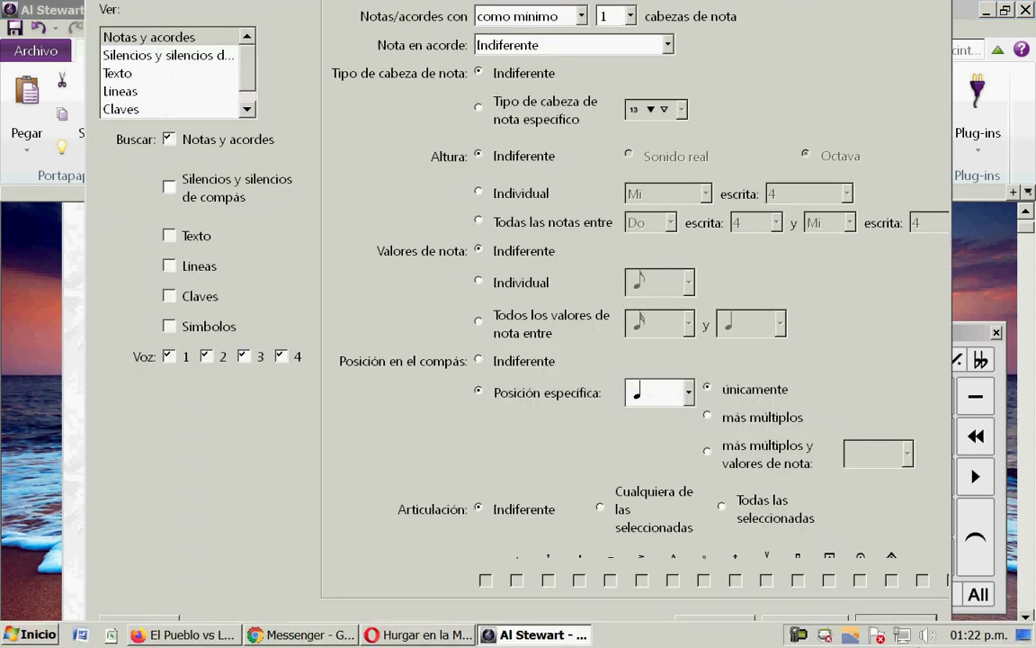
left_click(735, 460)
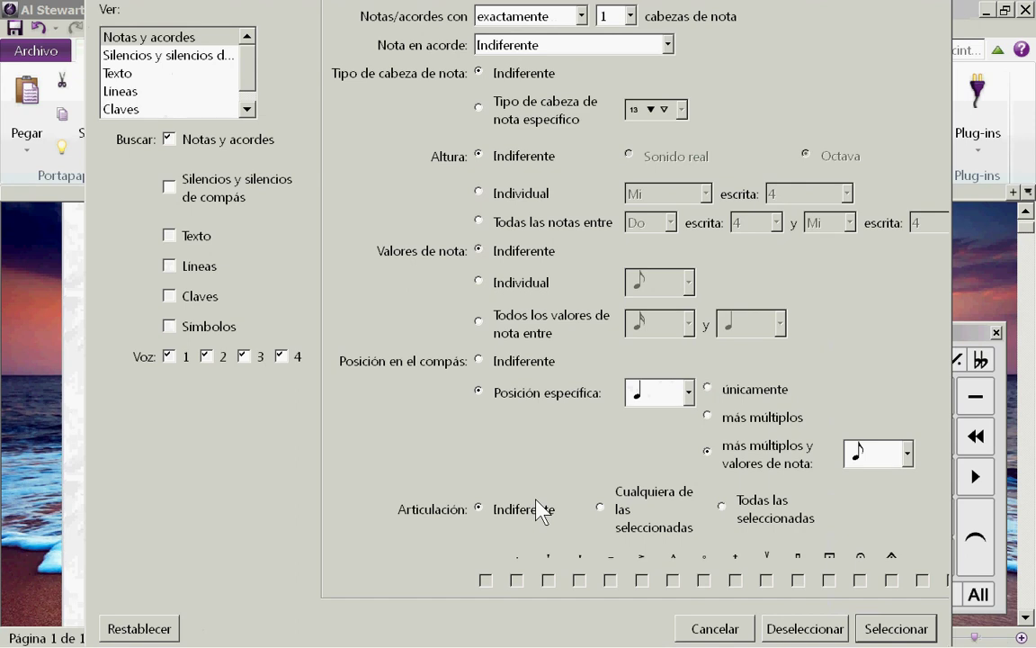
Step: Set the articulation criterion to Todas las seleccionadas and enable the small circle and up-bow (V) articulations
left_click(601, 509)
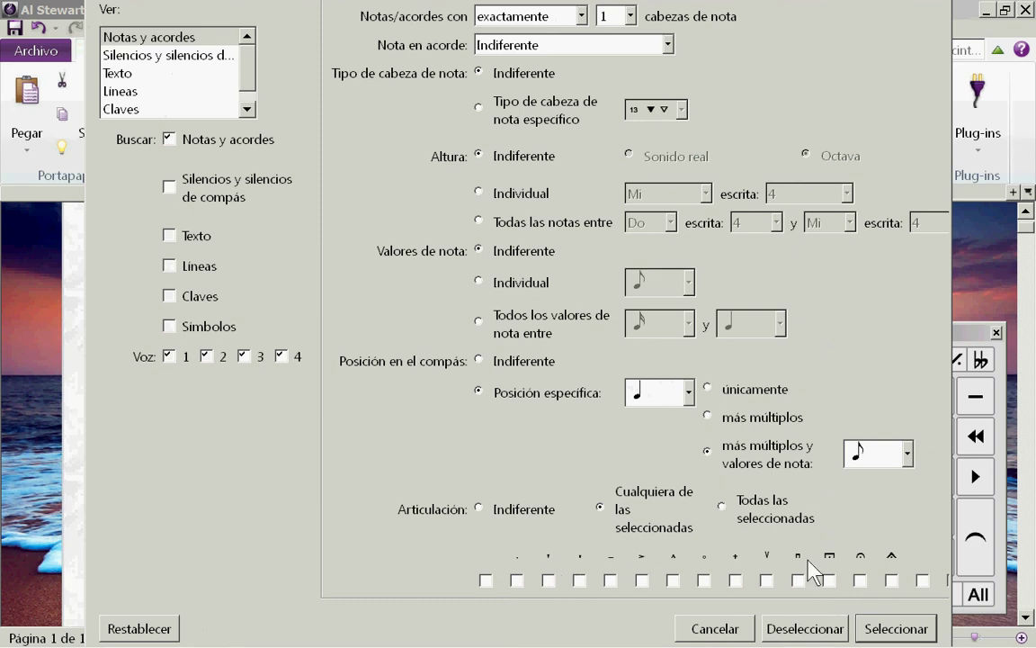
left_click(703, 580)
left_click(704, 579)
left_click(766, 580)
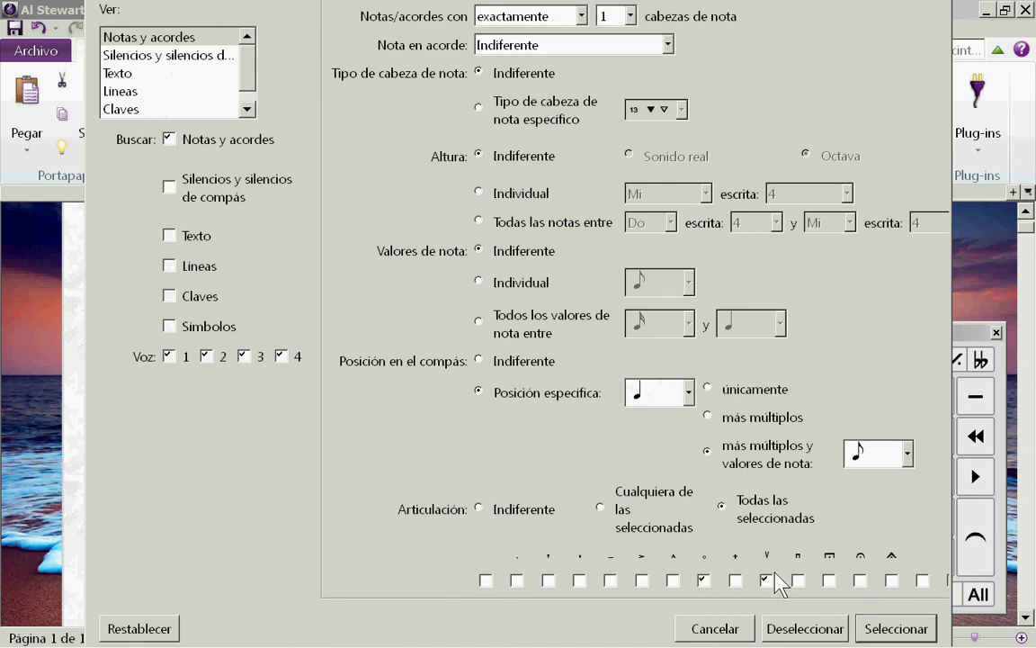